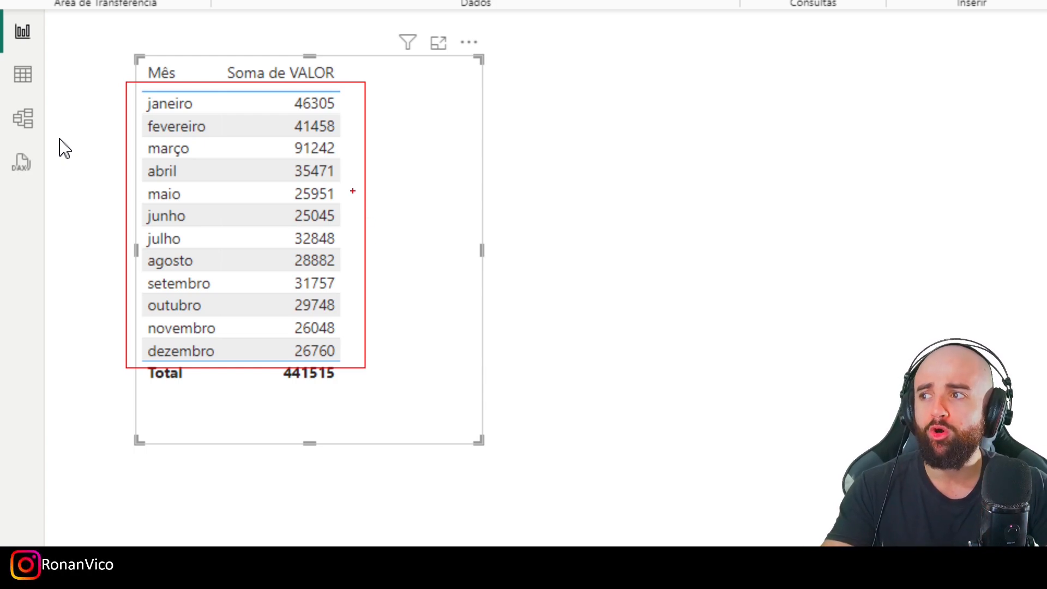
drag(350, 173, 357, 214)
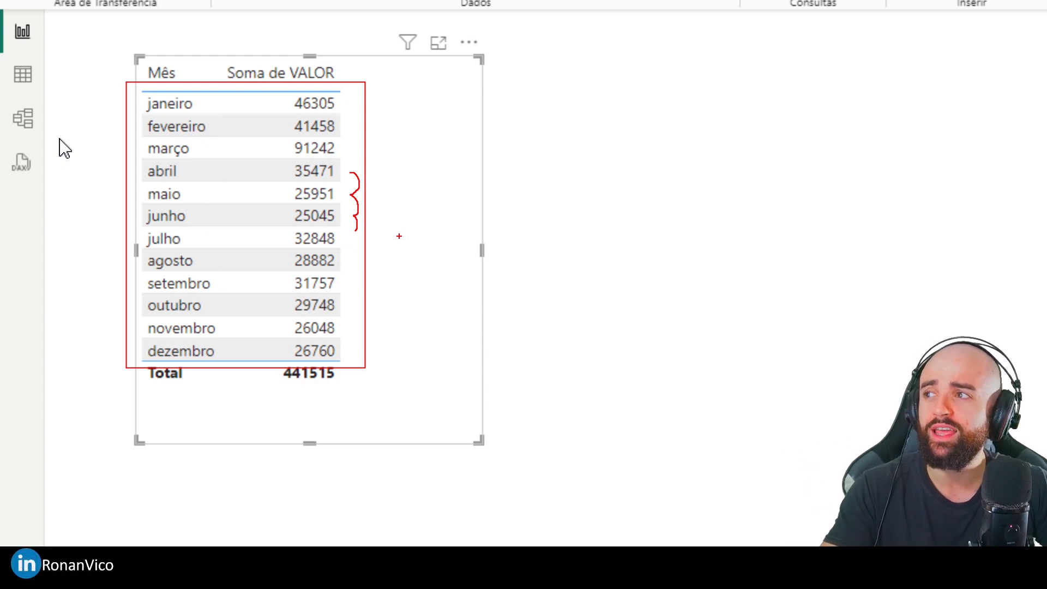
key(Escape)
key(ctrl+4)
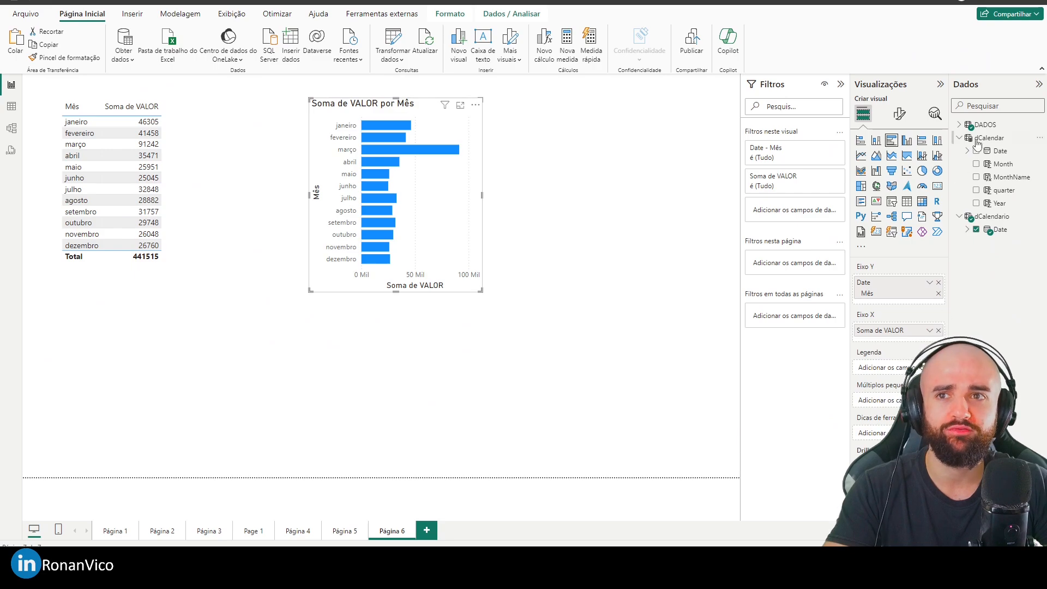
Give the month bar chart two VALOR fields from DADOS, summarizing the first as Média and the second as Máximo
click(959, 125)
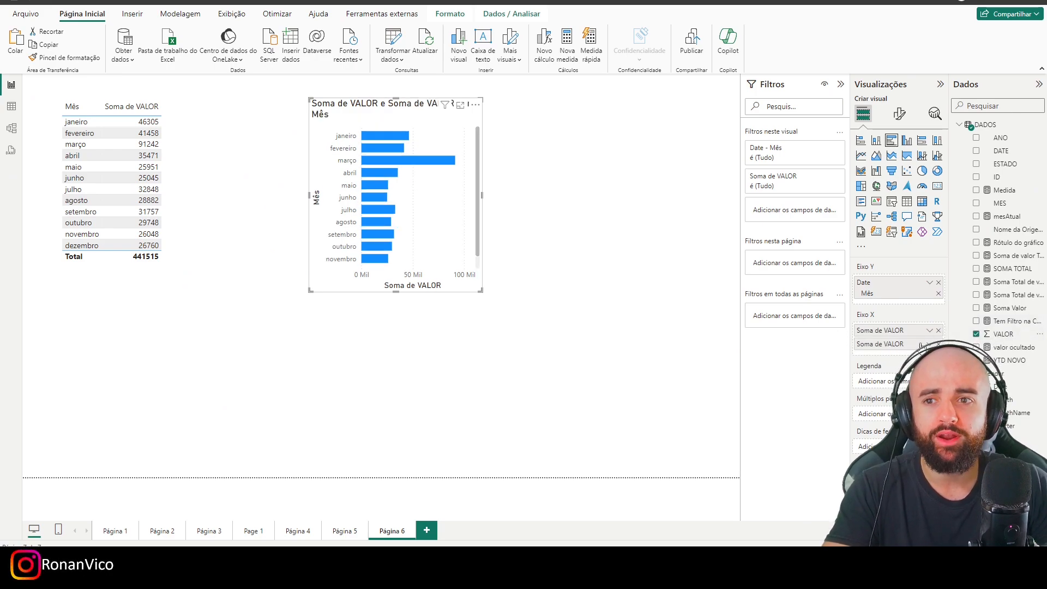
click(929, 331)
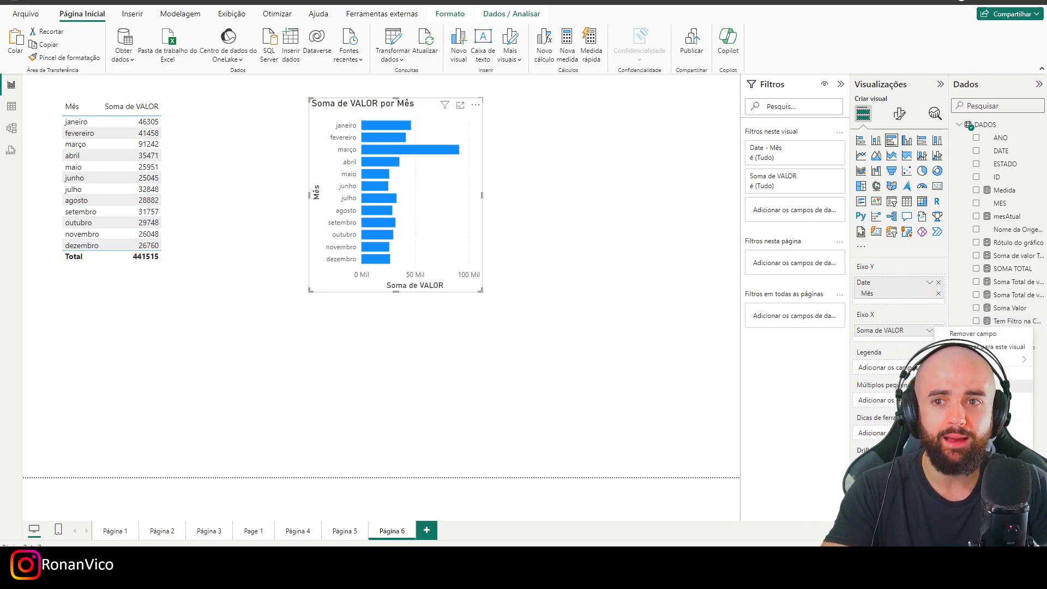
click(982, 385)
drag(1004, 335, 889, 340)
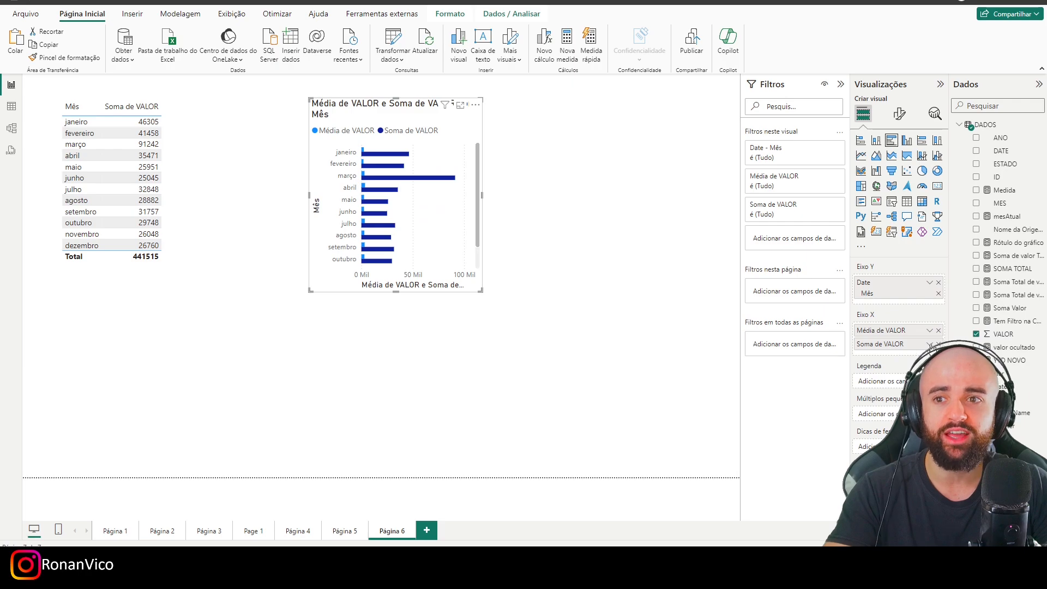
click(981, 438)
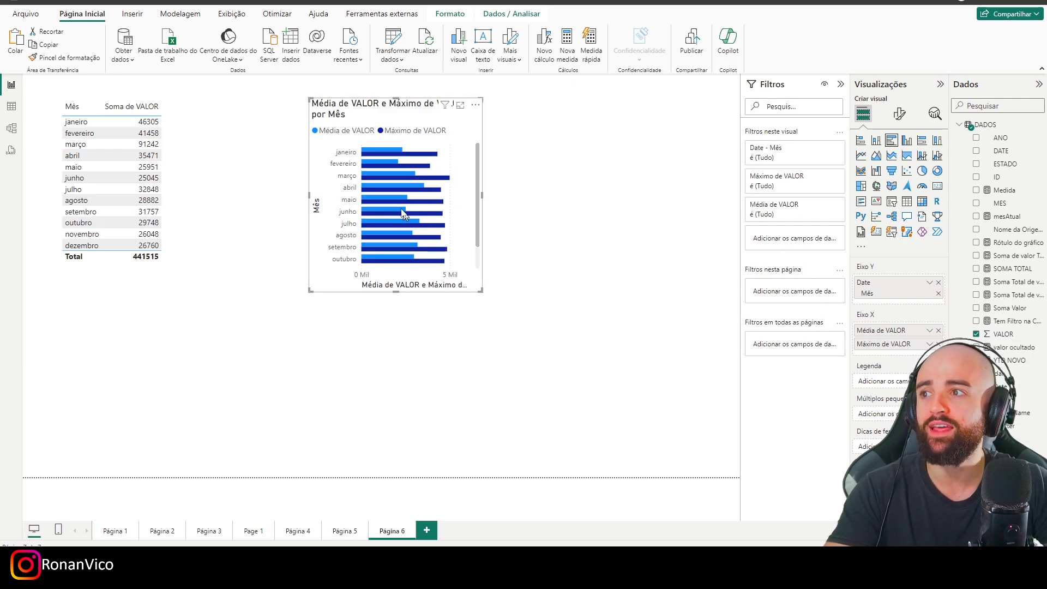
key(super+plus)
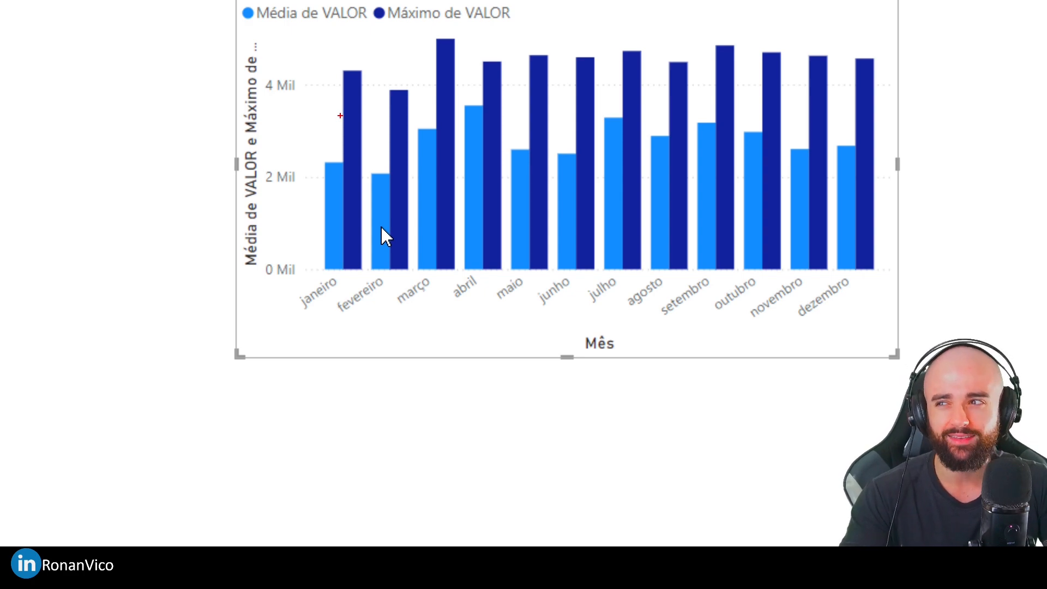
Place a copy of the Média and Máximo column chart beneath the original and convert the copy into a table
key(Escape)
key(ctrl+4)
mouse_move(496, 282)
mouse_down()
mouse_move(486, 324)
mouse_move(503, 471)
mouse_up()
click(906, 202)
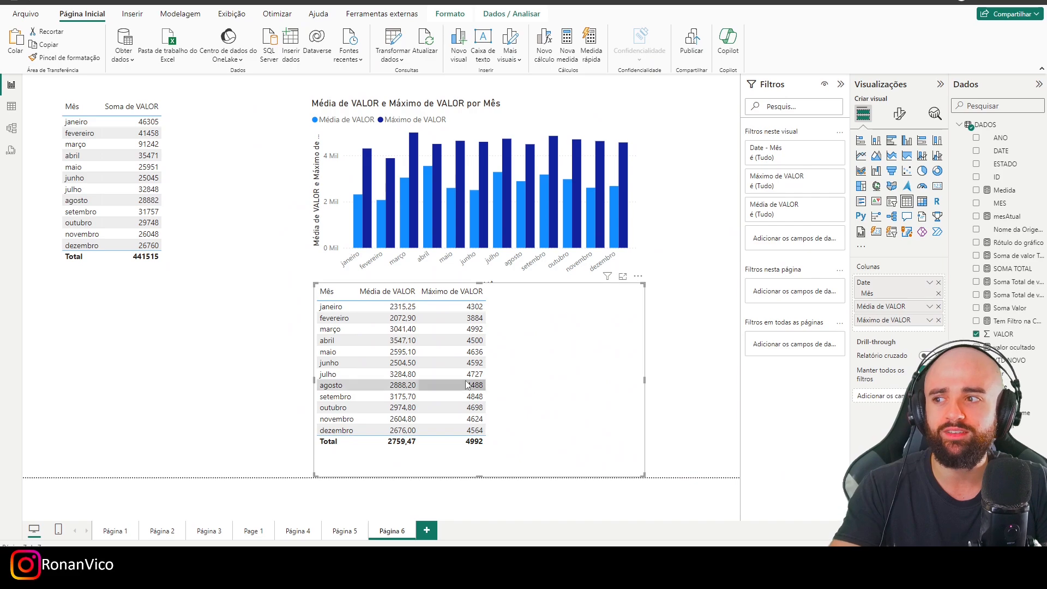
key(ctrl+4)
key(ctrl+2)
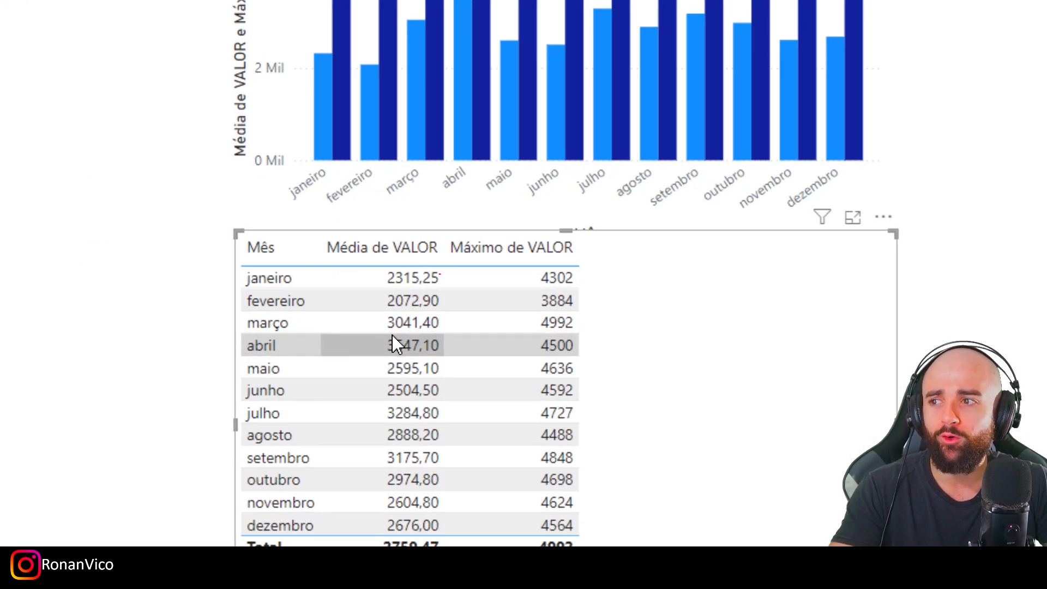
drag(441, 275, 444, 368)
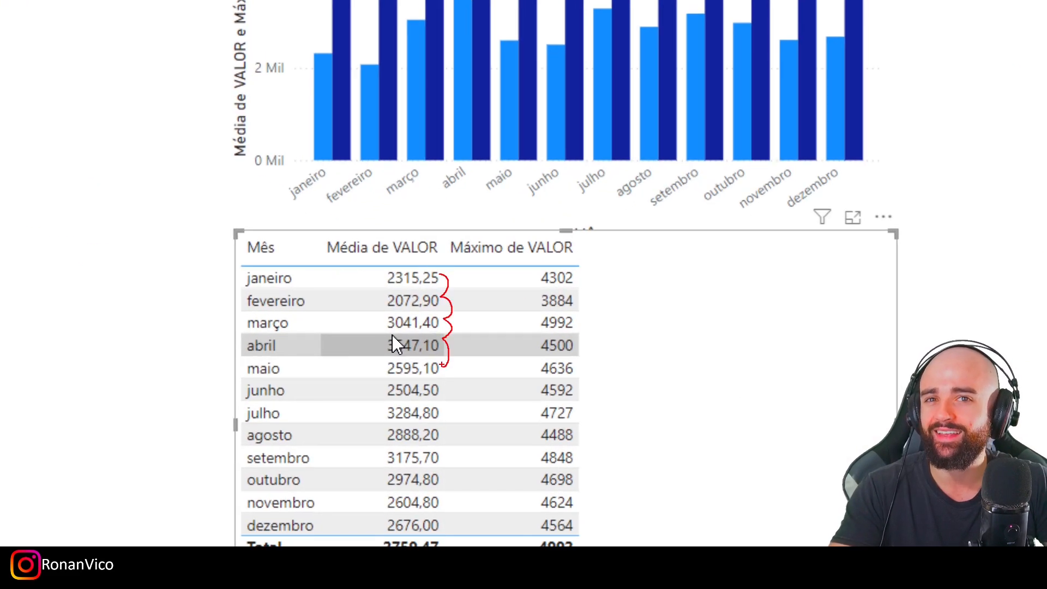
drag(441, 275, 537, 264)
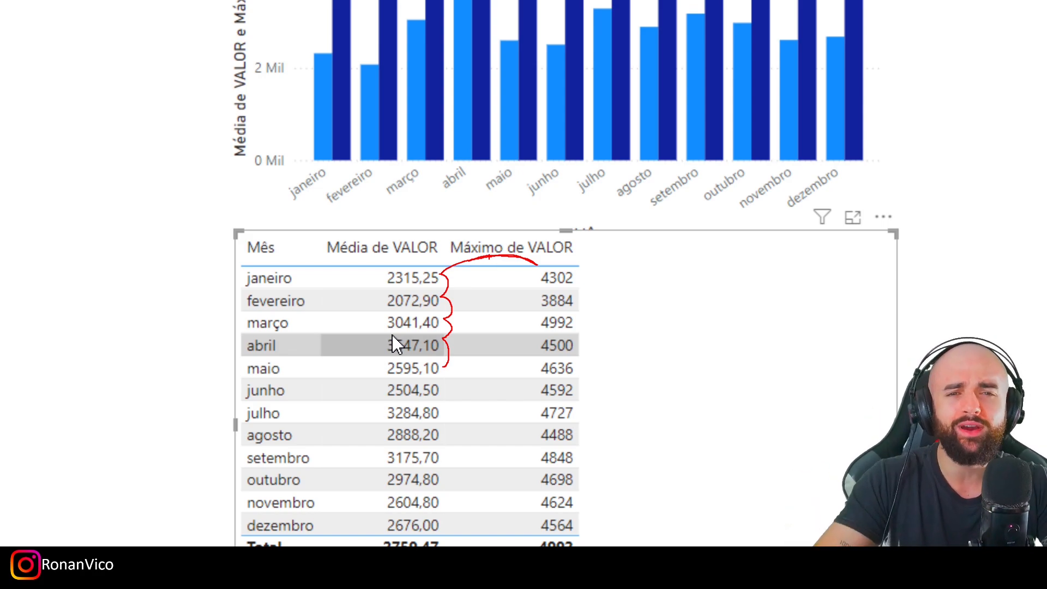
drag(626, 321, 673, 147)
drag(676, 378, 738, 186)
drag(703, 398, 817, 261)
key(Escape)
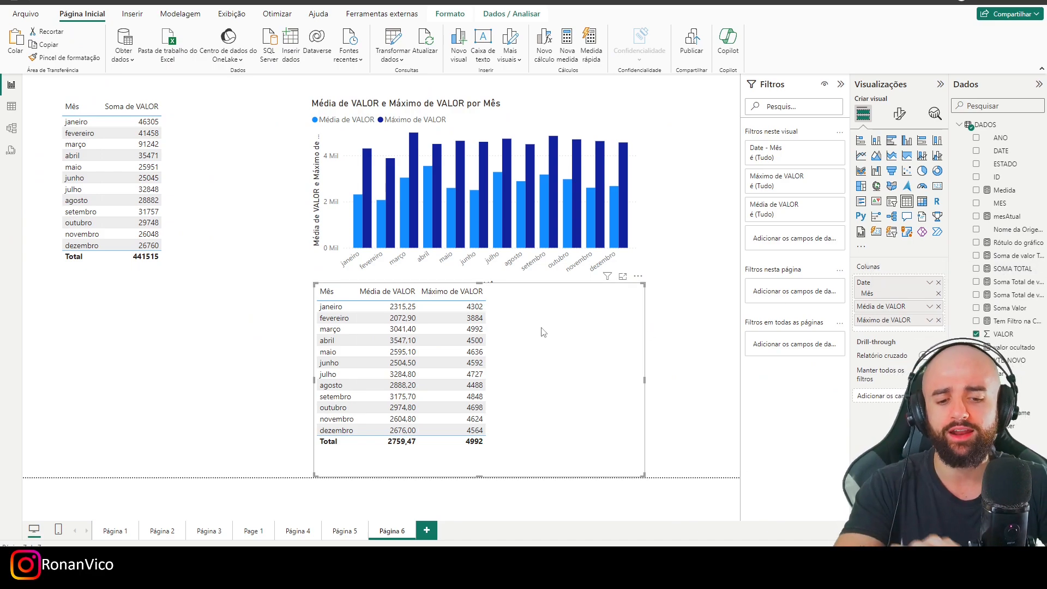
Narrow the Média and Máximo table and shift it right beneath the chart, and move the Soma de VALOR table lower
key(Delete)
key(ctrl+z)
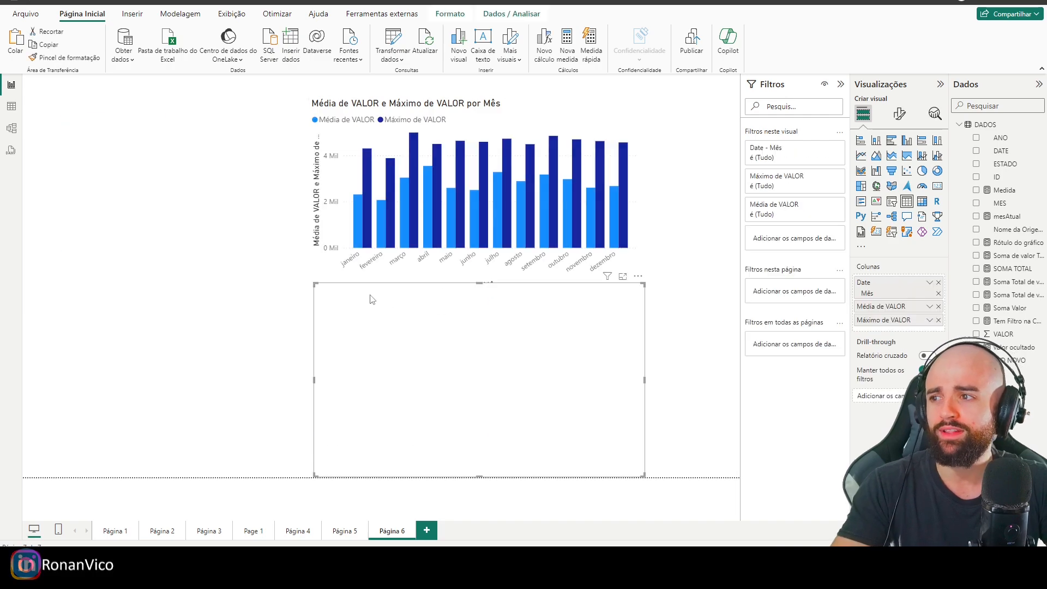
drag(315, 284, 377, 294)
drag(617, 366, 712, 366)
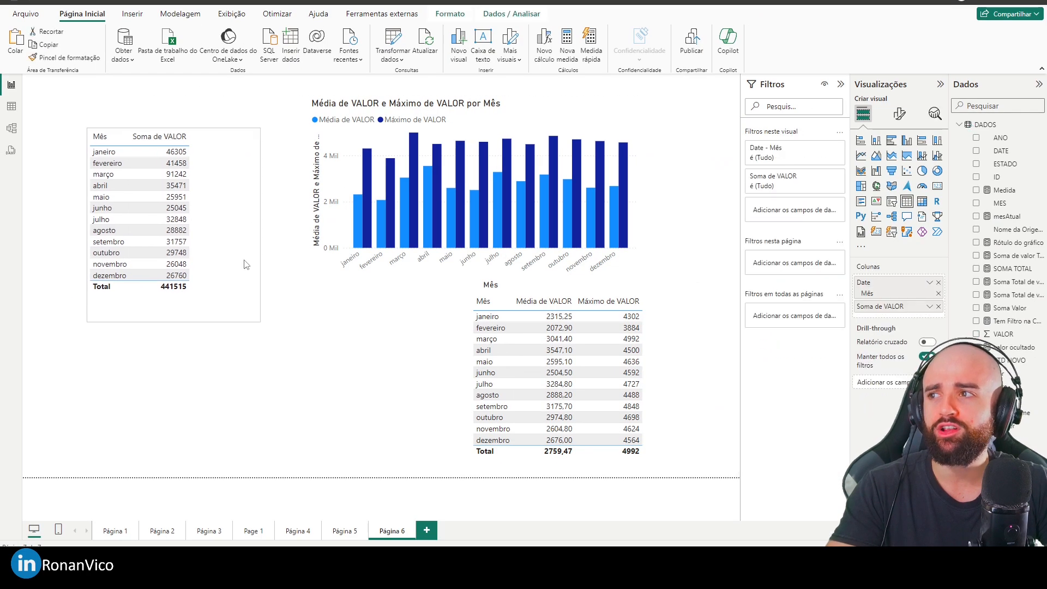
drag(246, 264, 231, 266)
click(291, 267)
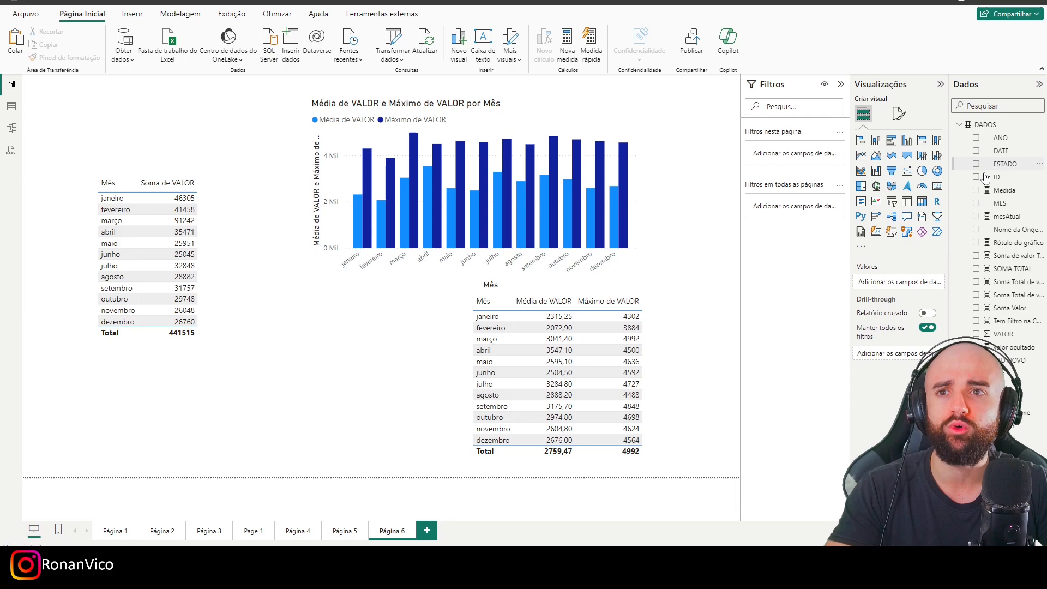
Add a slicer with the Year and Month fields of dCalendar
click(891, 201)
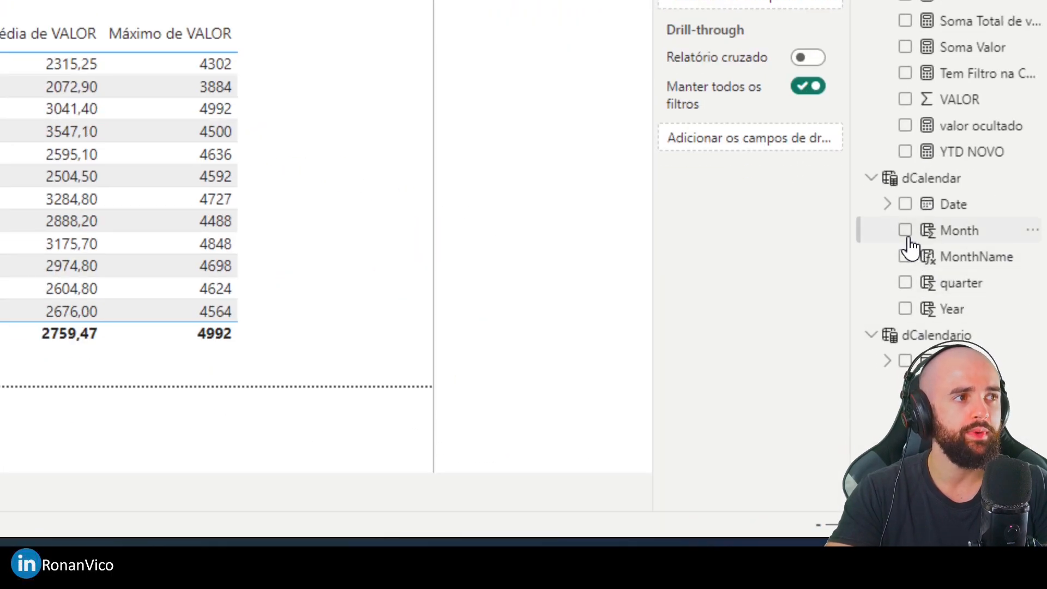
click(905, 309)
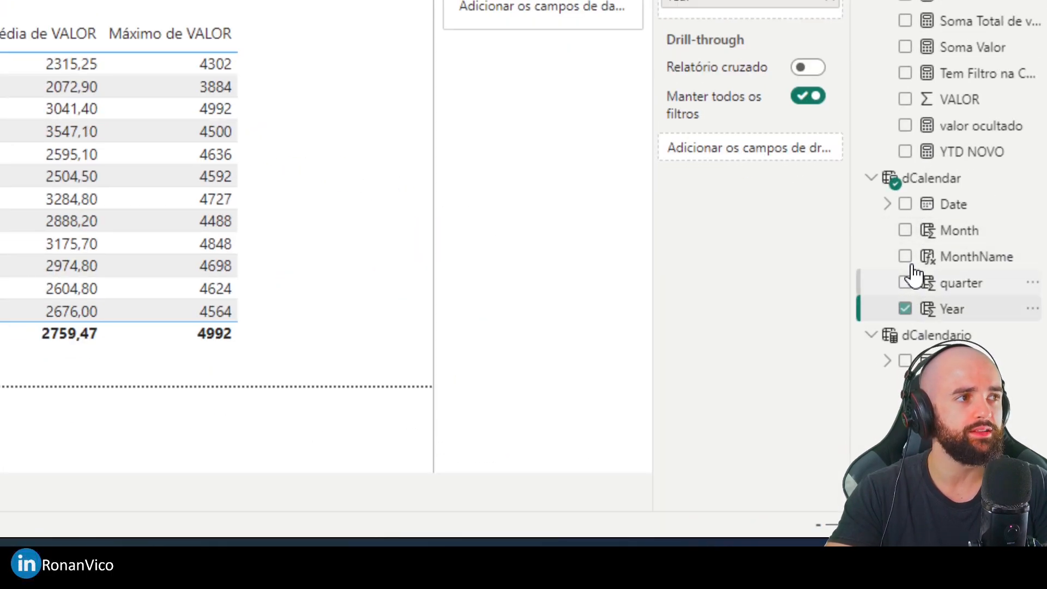
click(905, 230)
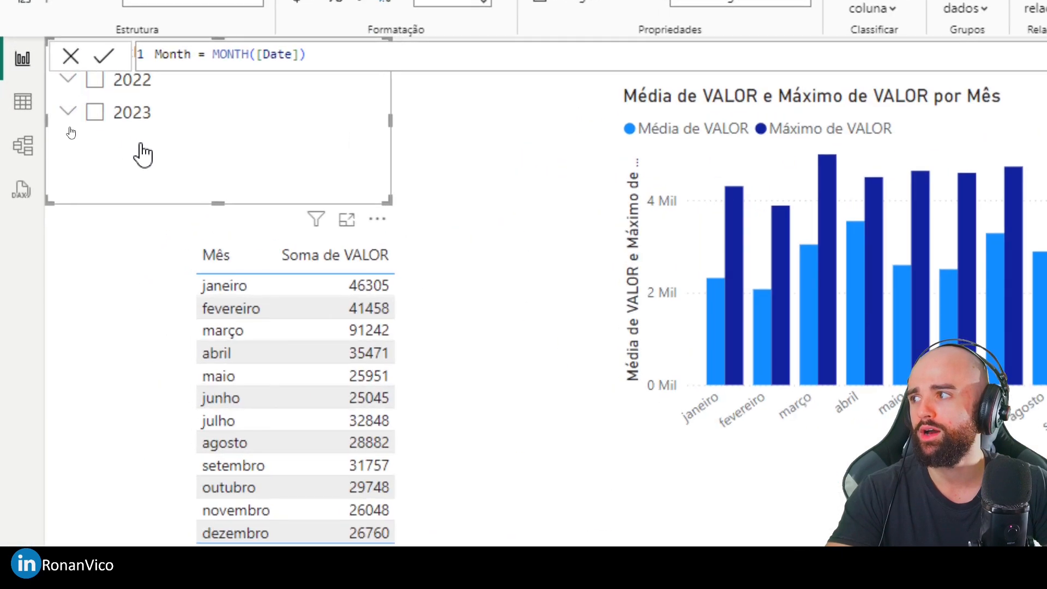
Filter the page to 2022 with the Year, Month slicer and leave the 2023 months collapsed
click(43, 113)
click(95, 115)
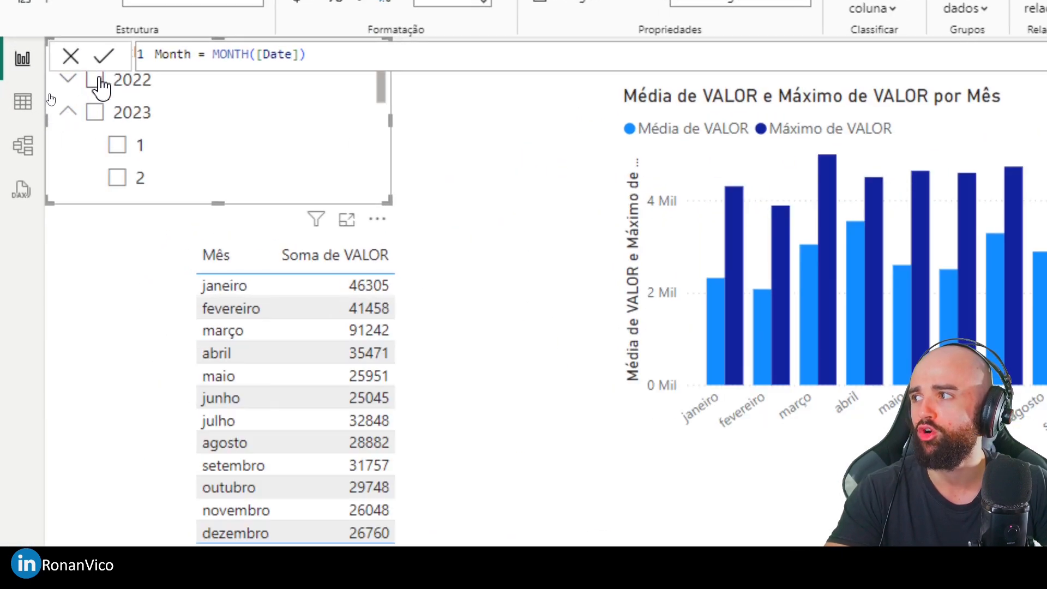
click(95, 82)
click(68, 112)
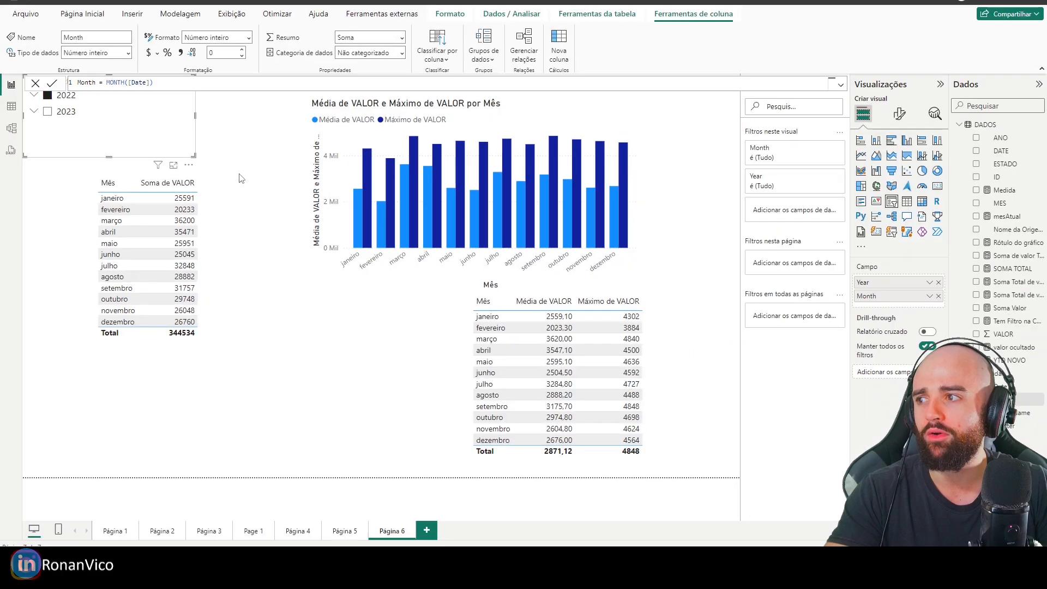
click(476, 238)
click(476, 278)
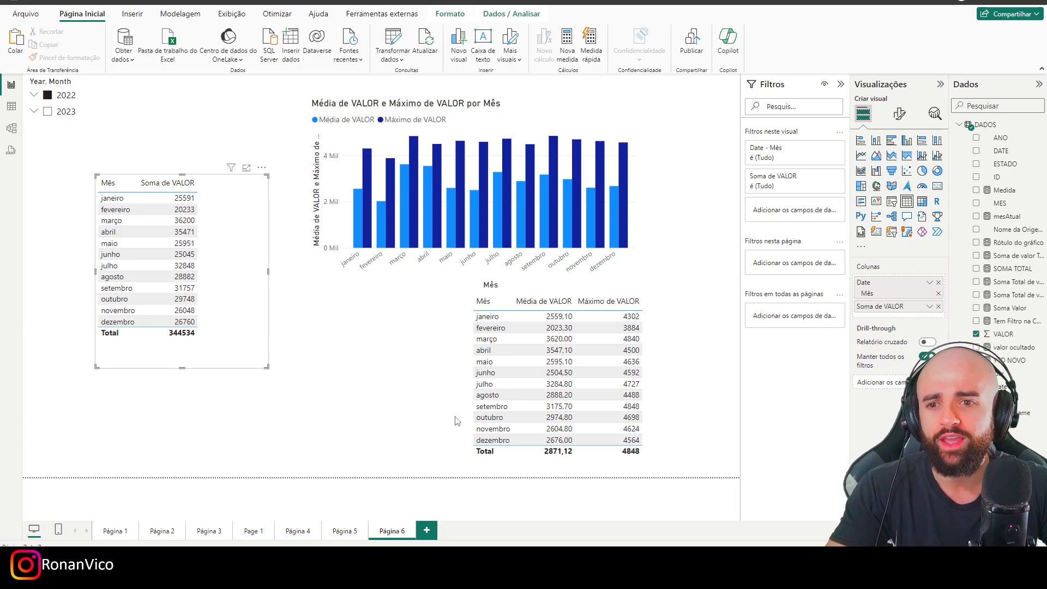
Check the Cálculos visuais preview feature under Recursos de visualização in the global options and accept the dialog
drag(224, 327, 219, 306)
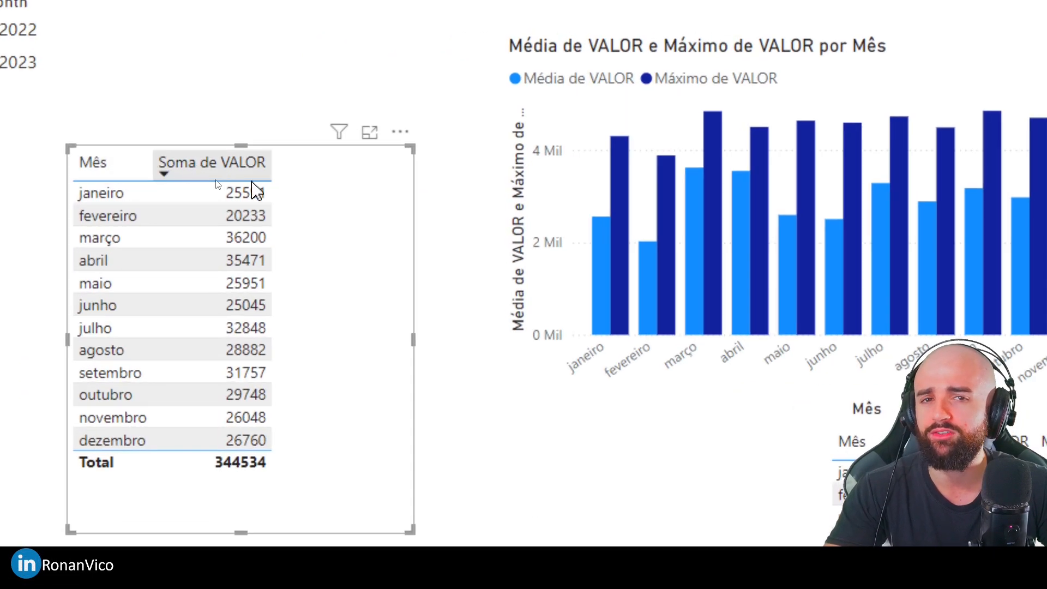
right_click(334, 210)
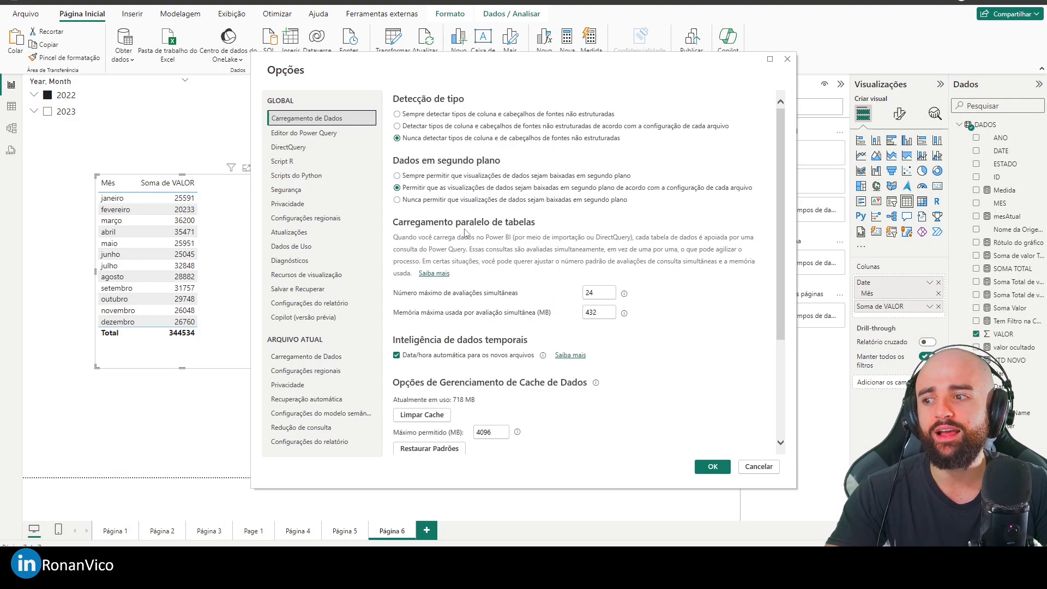
click(327, 288)
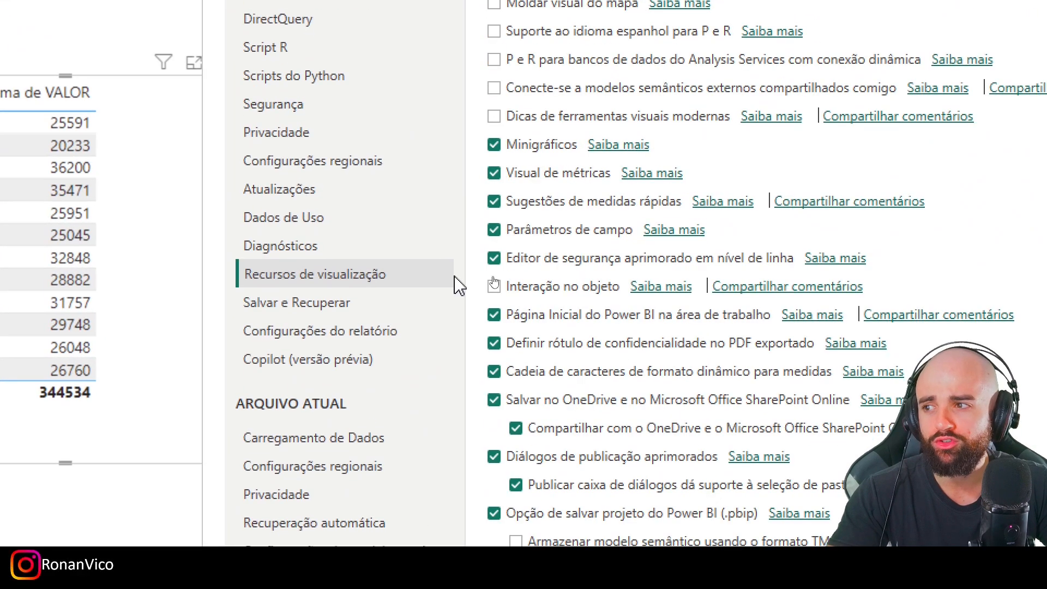
scroll(888, 320, down, 4)
scroll(540, 284, down, 1)
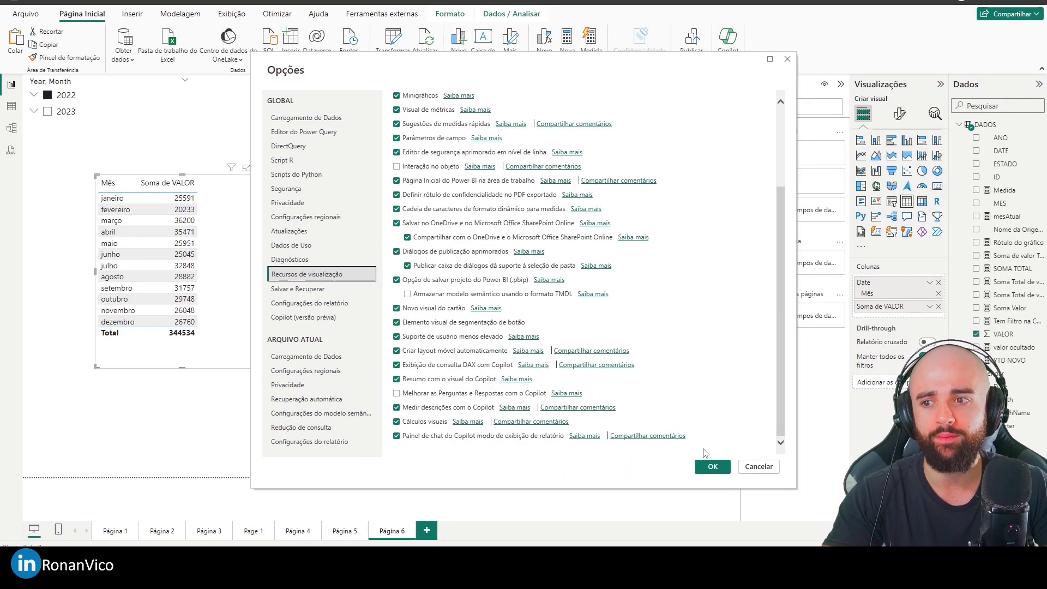
click(711, 467)
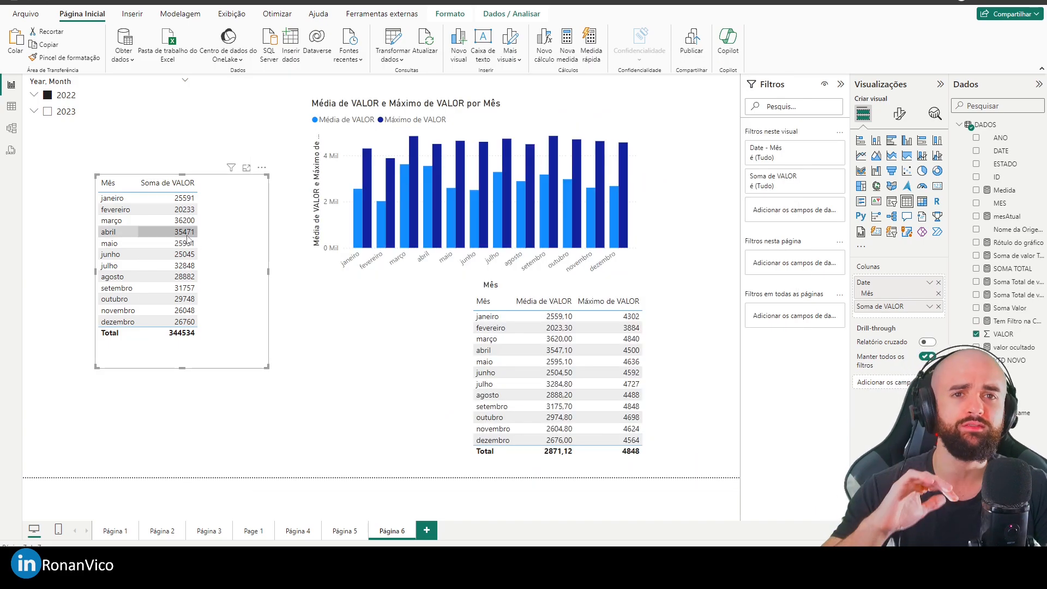
Move the Soma de VALOR table up and left, closer to the slicer, and open a new visual calculation for it
drag(221, 266, 187, 233)
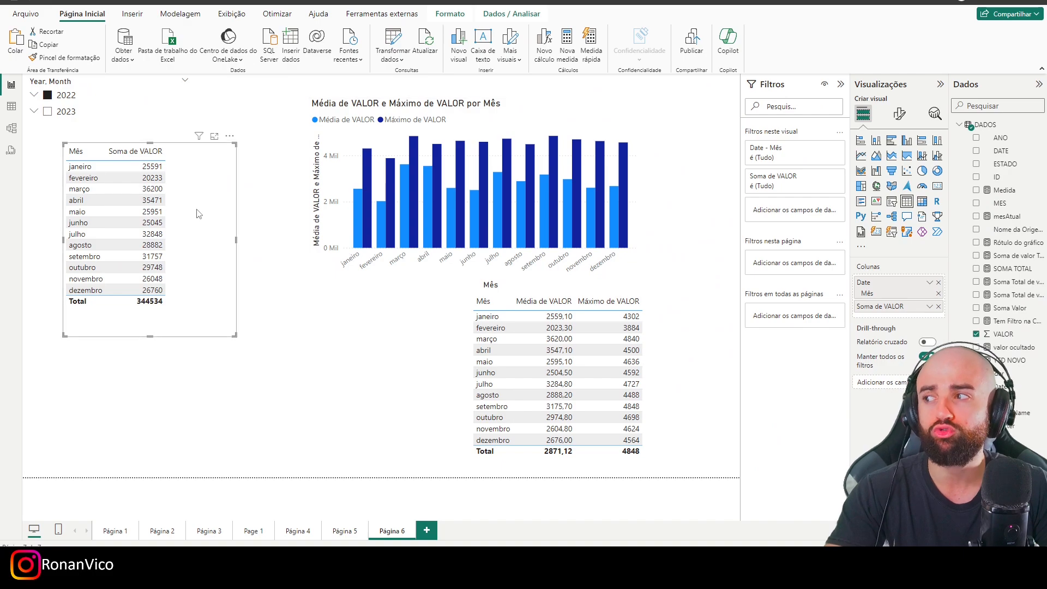
right_click(204, 199)
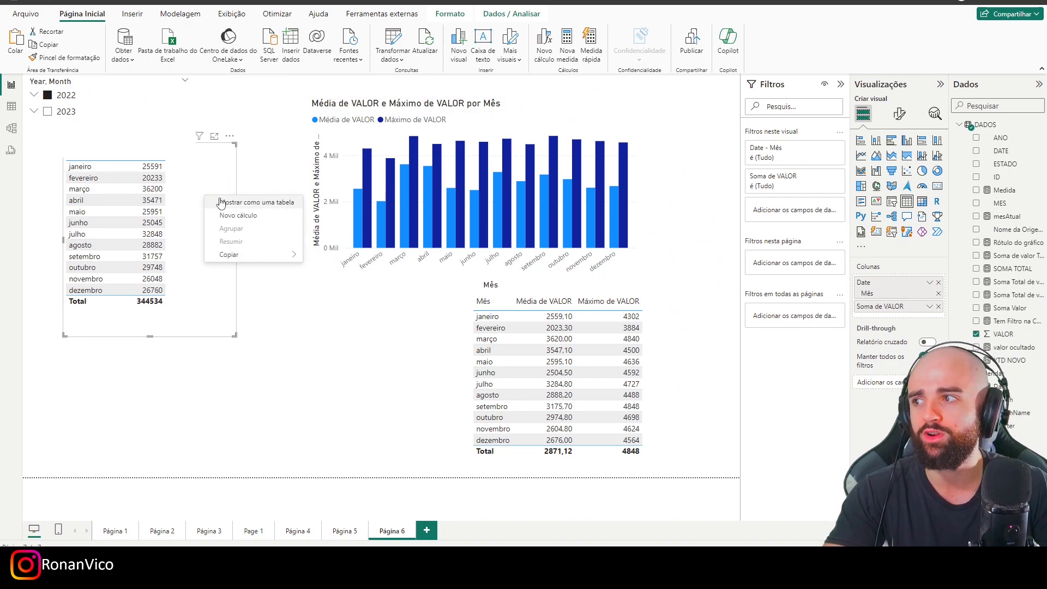
click(234, 202)
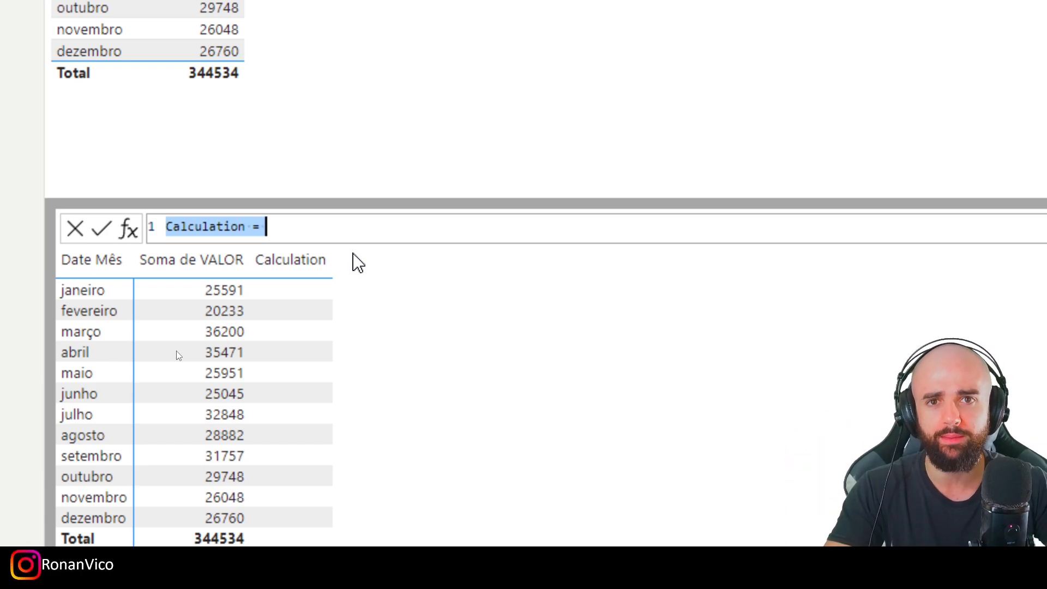
Name the new visual calculation Variação
click(303, 218)
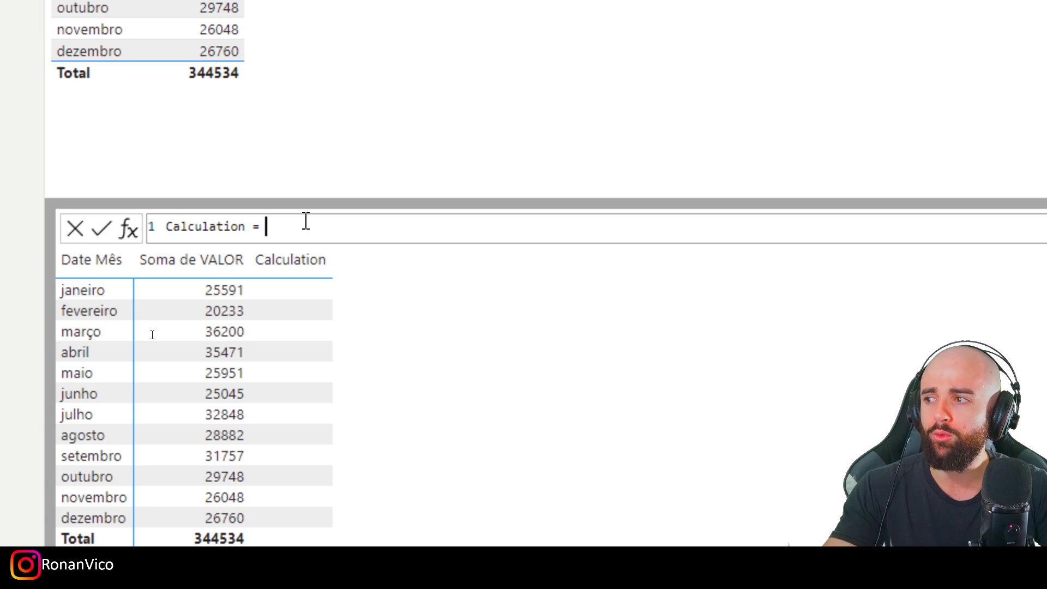
key(Home)
key(ctrl+shift+Right)
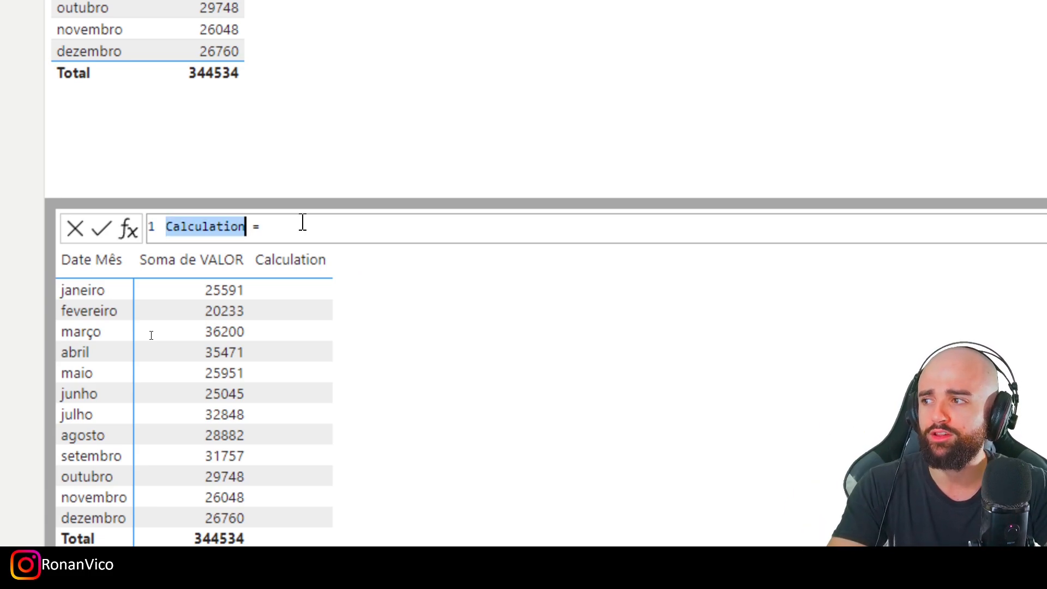
text(Variação )
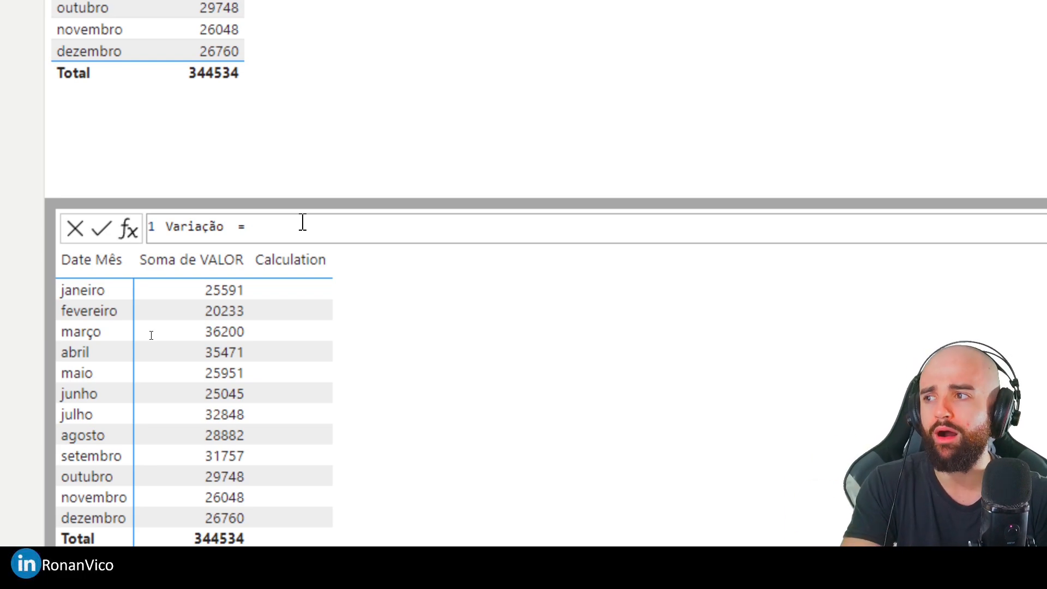
Start the Variação formula with PREVIOUS([Soma de VALOR])
text(Pre)
key(Tab)
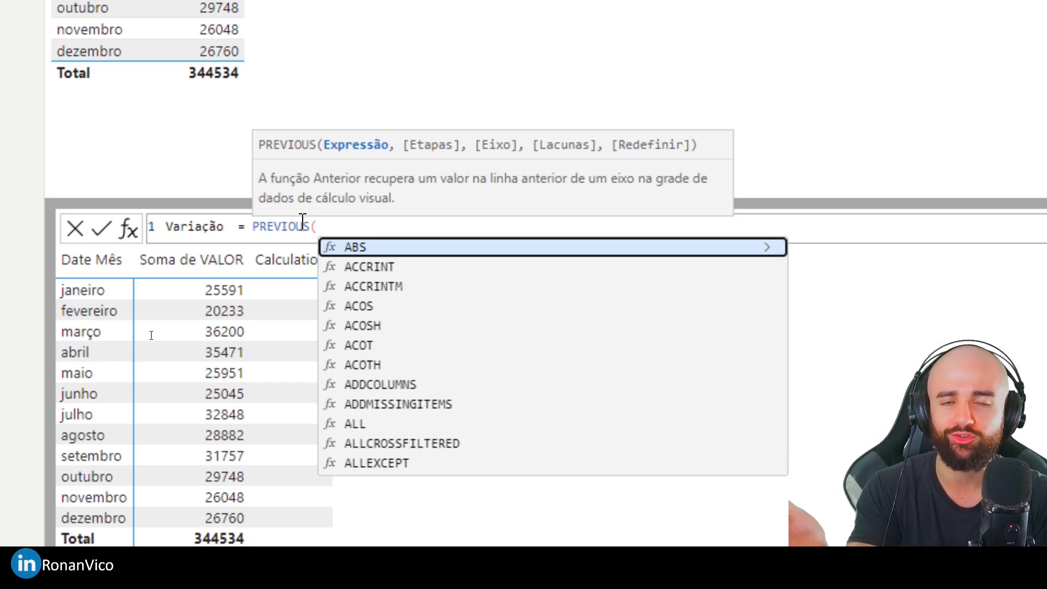
text([S)
key(Tab)
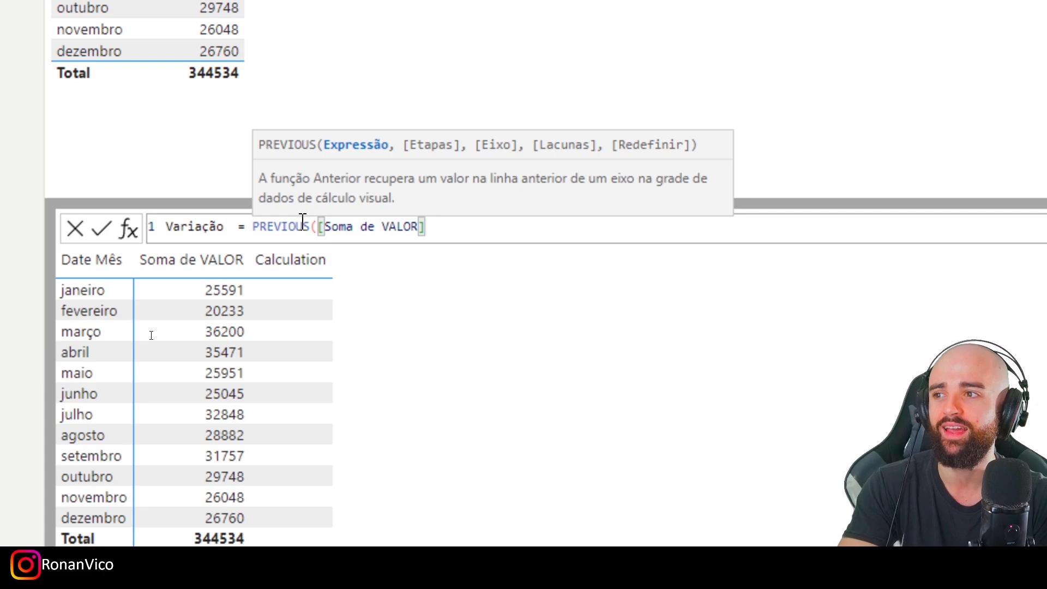
text())
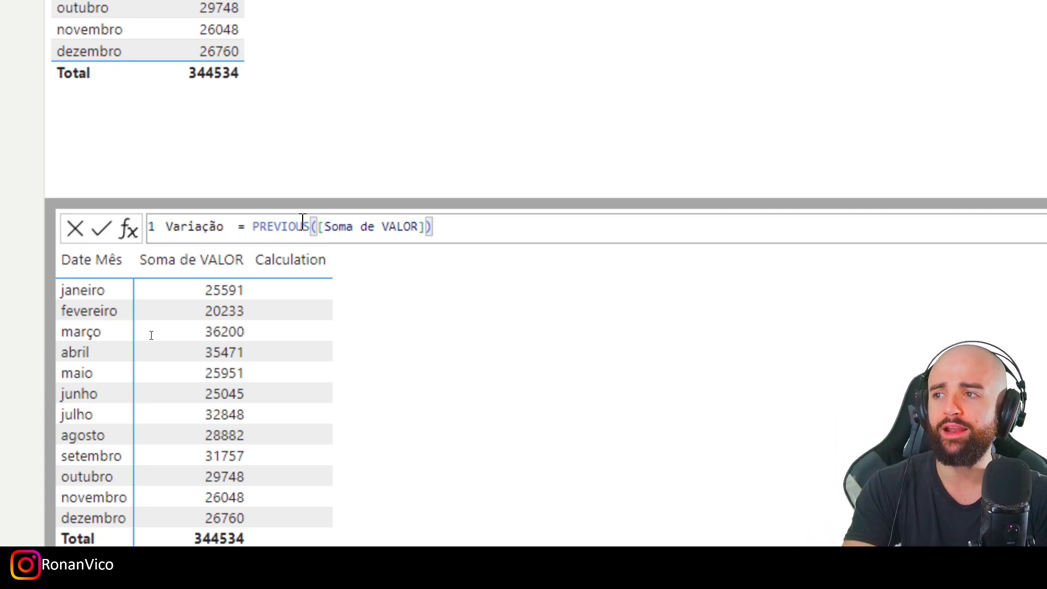
Complete the calculation as [Soma de VALOR] - PREVIOUS([Soma de VALOR]) and commit it
text( -)
key(BackSpace)
key(BackSpace)
key(BackSpace)
key(Left)
key(Left)
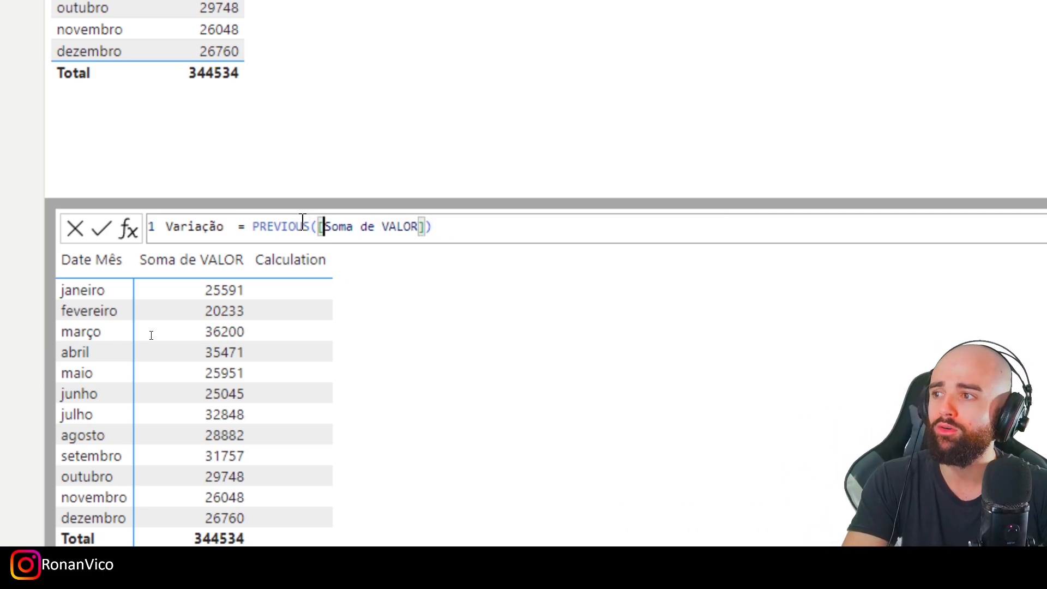
key(ctrl+Left)
key(ctrl+Left)
key(Left)
text([)
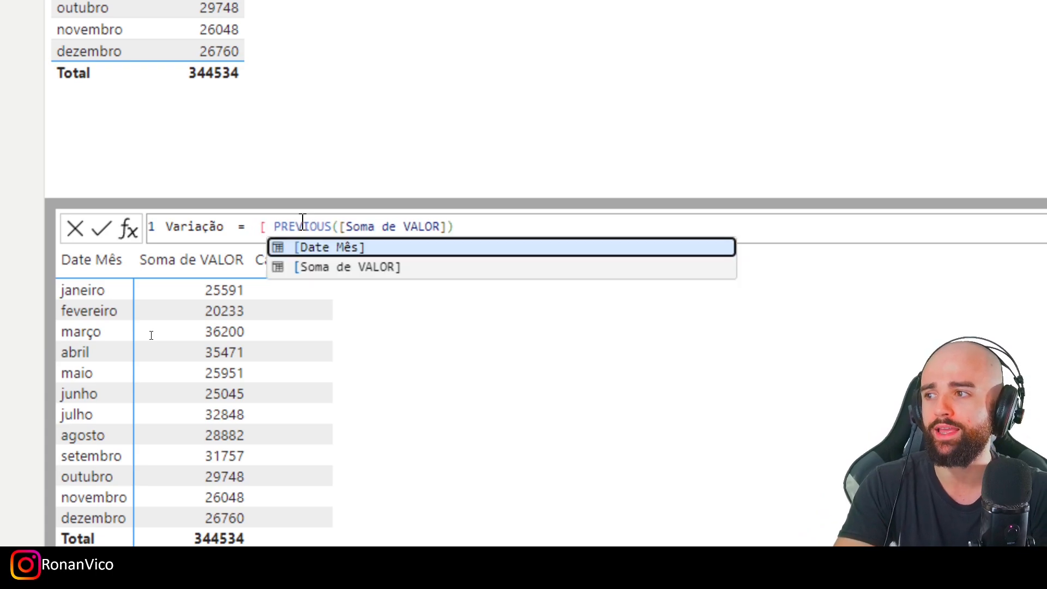
key(Down)
key(Tab)
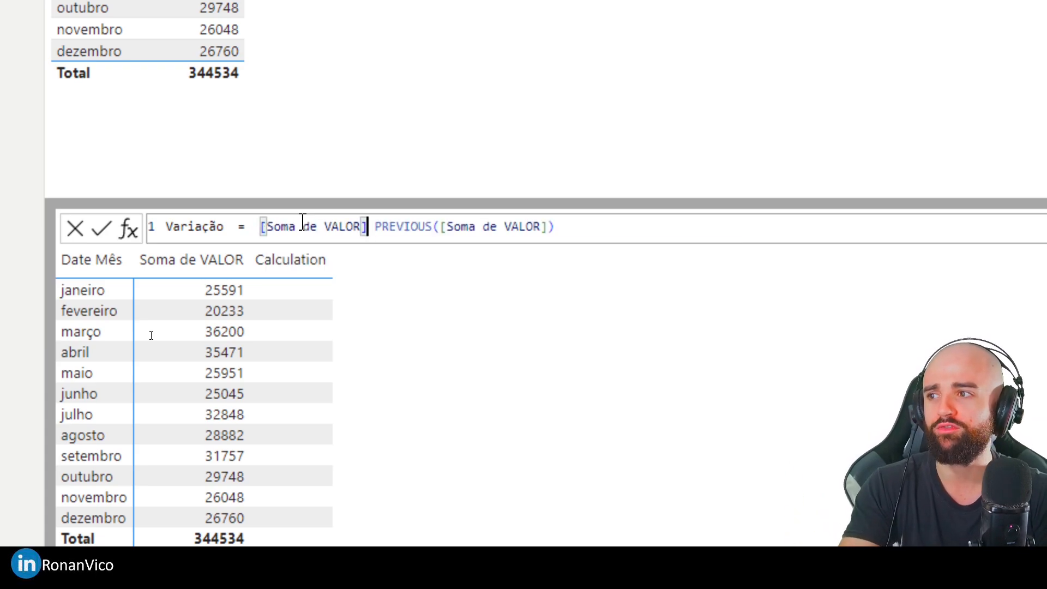
text(-)
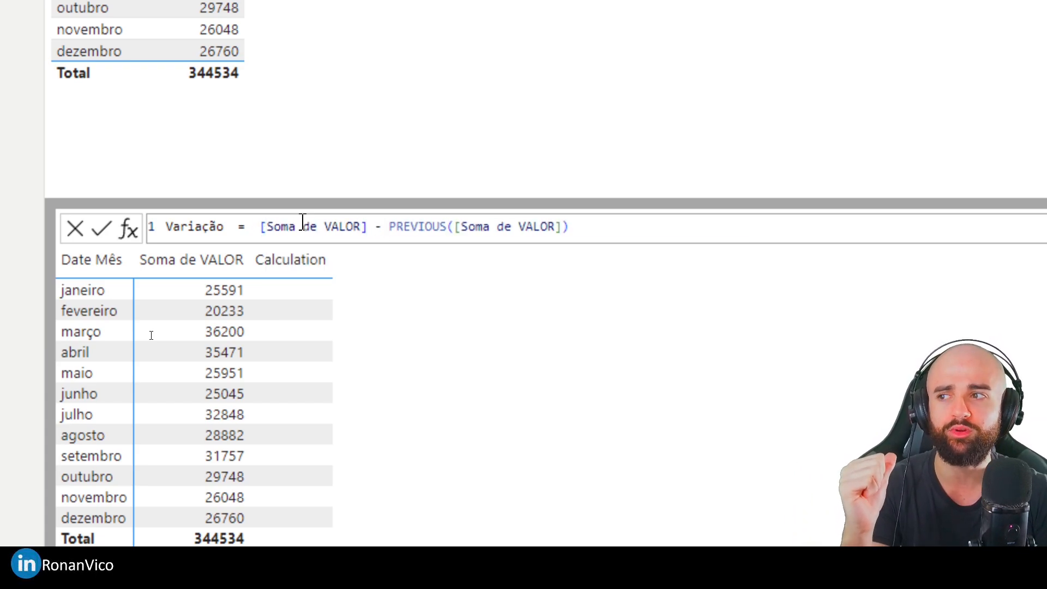
key(Return)
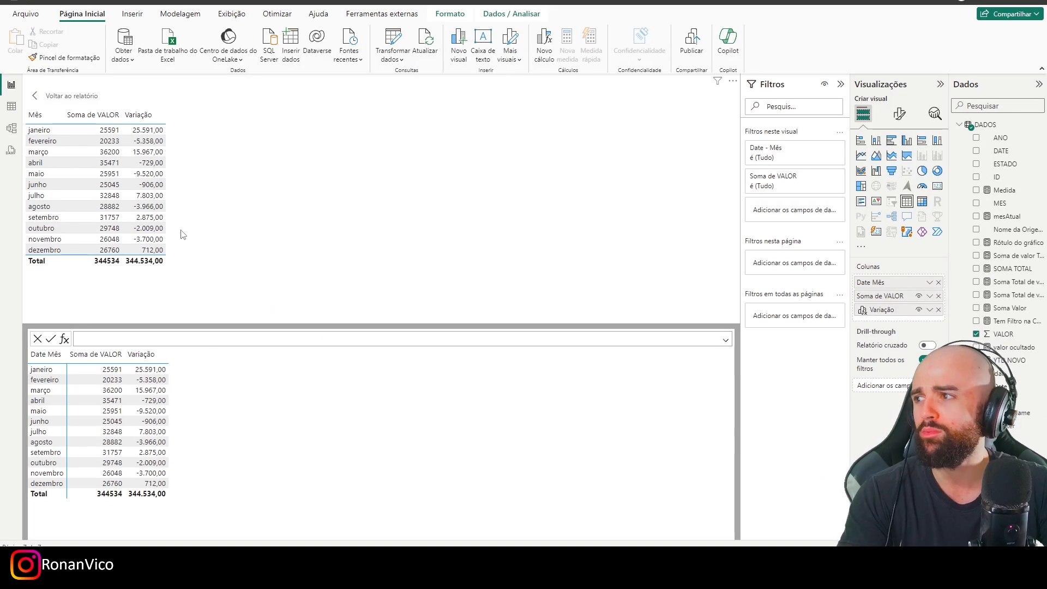
click(1001, 386)
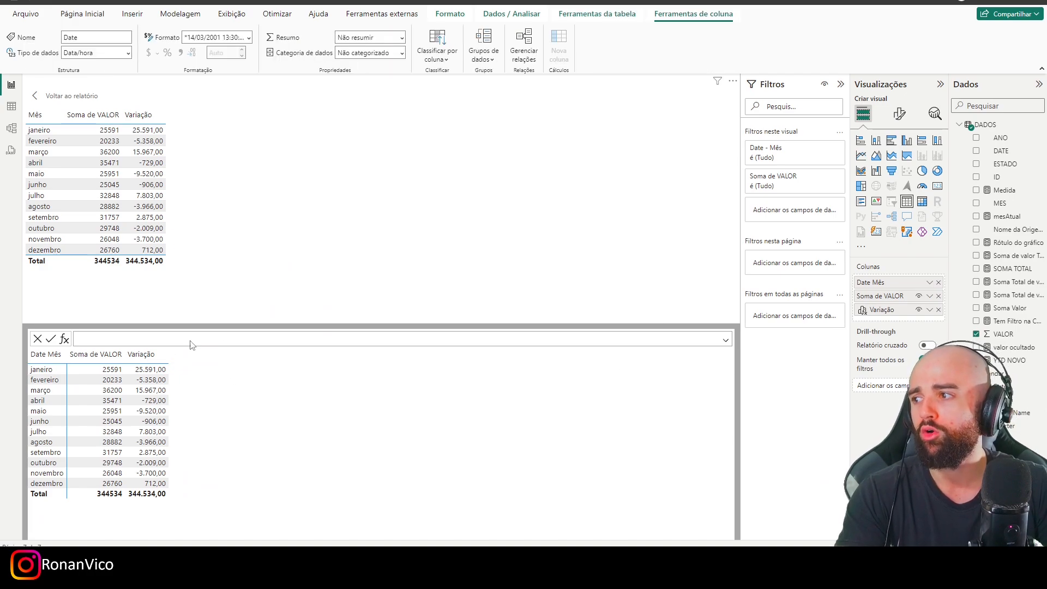
right_click(139, 158)
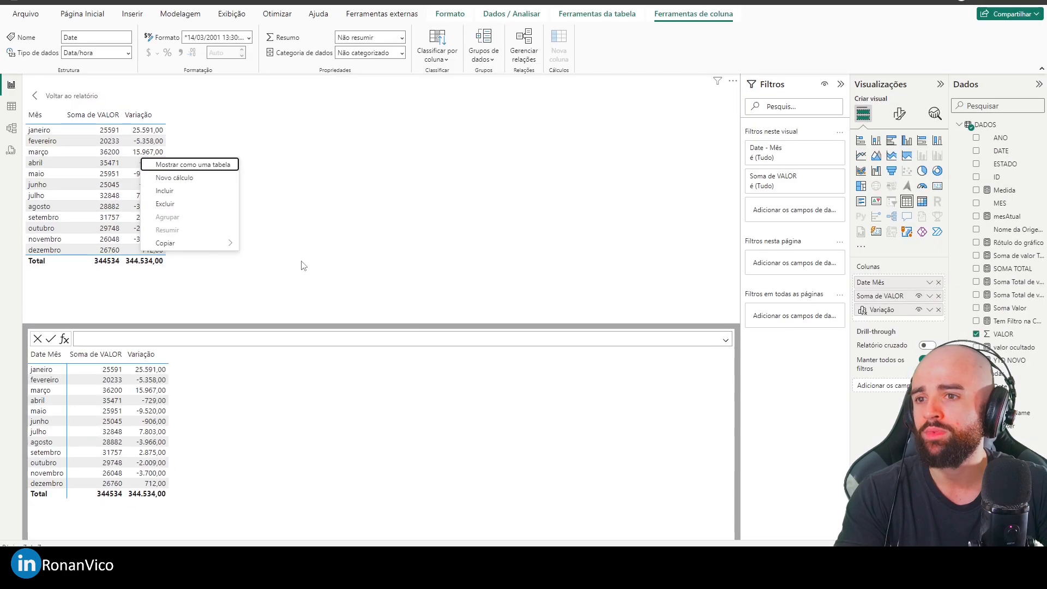
click(404, 176)
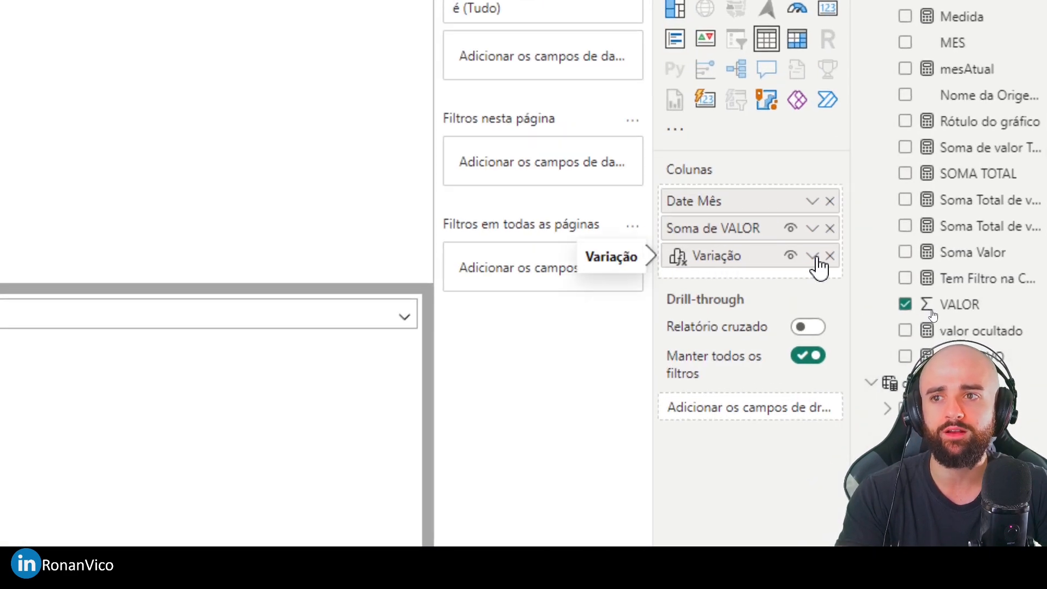
Open the Variação calculation for editing and enclose the whole subtraction in parentheses
click(812, 256)
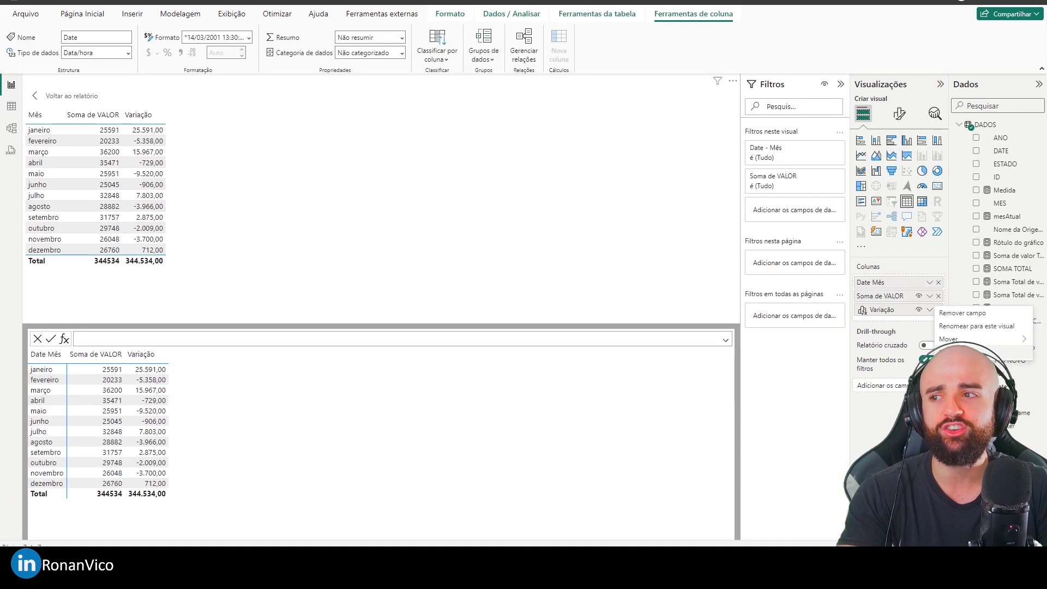
click(965, 352)
click(107, 381)
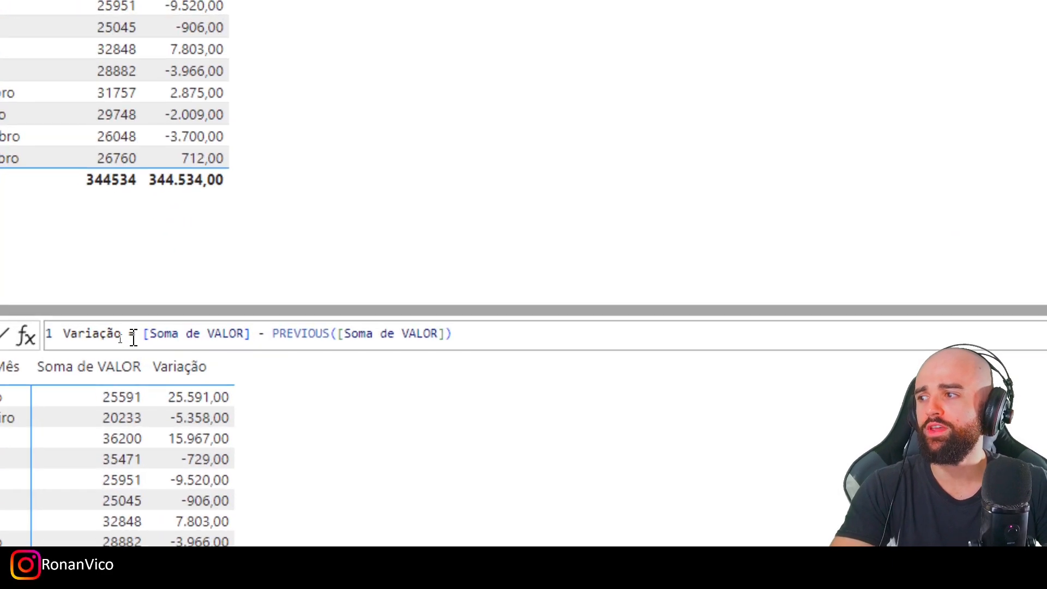
click(141, 335)
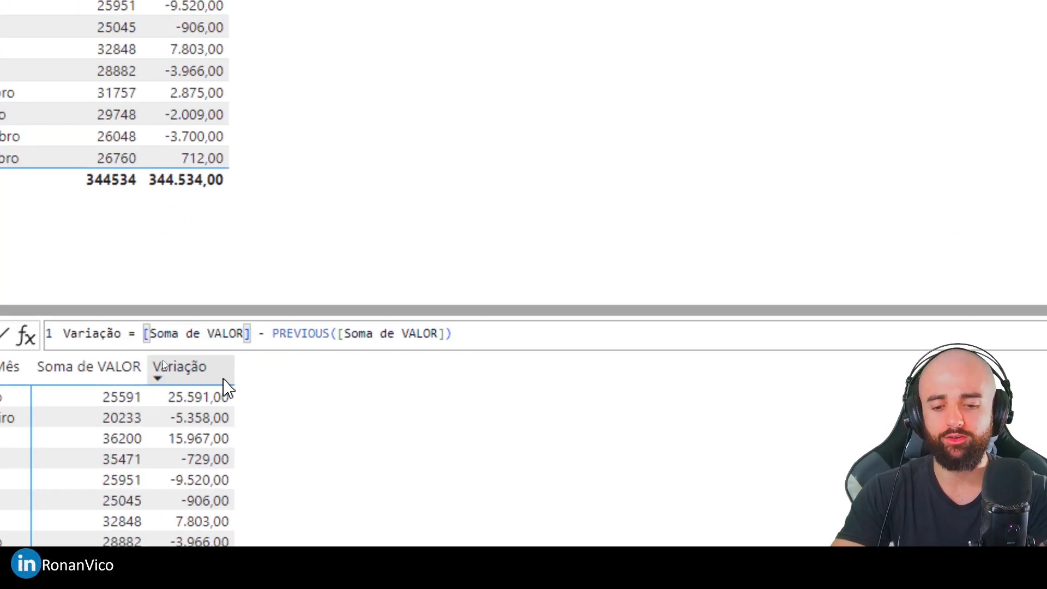
text(()
key(End)
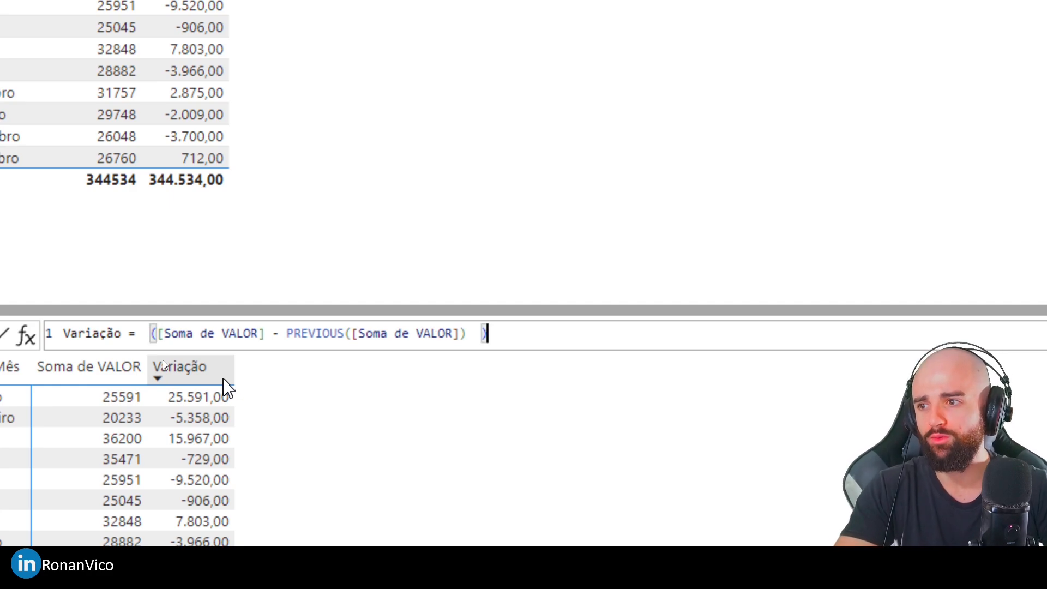
Divide the parenthesized difference by a copy of PREVIOUS([Soma de VALOR])
key(Left)
key(ctrl+shift+Left)
key(ctrl+shift+Left)
key(ctrl+shift+Left)
key(ctrl+shift+Left)
key(ctrl+shift+Left)
key(ctrl+shift+Left)
key(ctrl+shift+Left)
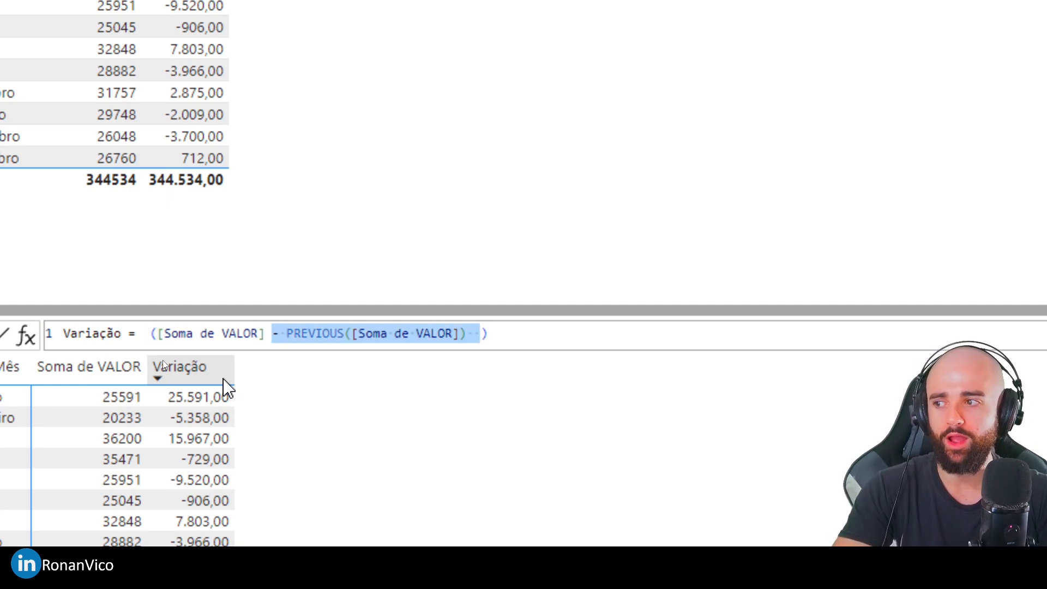
key(ctrl+shift+Right)
key(ctrl+shift+Right)
key(ctrl+c)
key(End)
text(/ PREVIOUS)
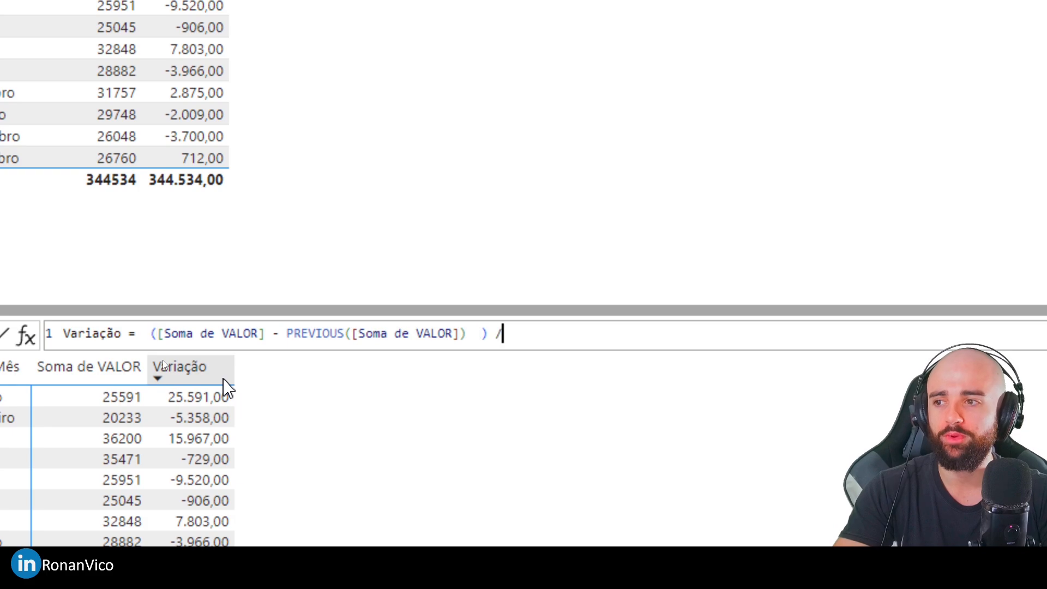
key(ctrl+v)
Enclose the whole division in outer parentheses, multiply it by 100 and commit the Variação formula
key(Home)
key(ctrl+Right)
key(ctrl+Right)
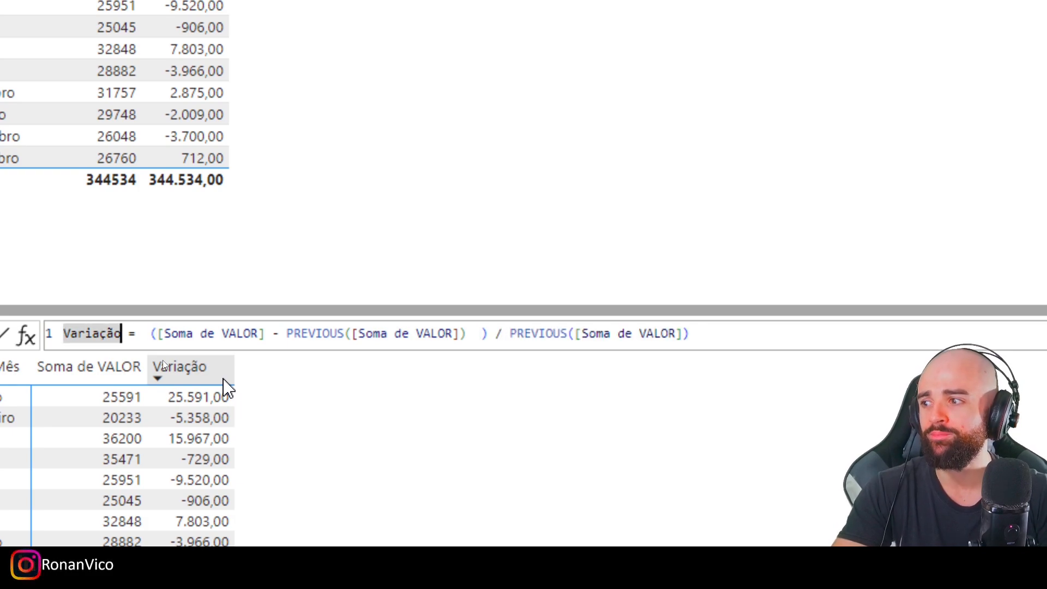
key(Right)
key(Right)
text(()
key(End)
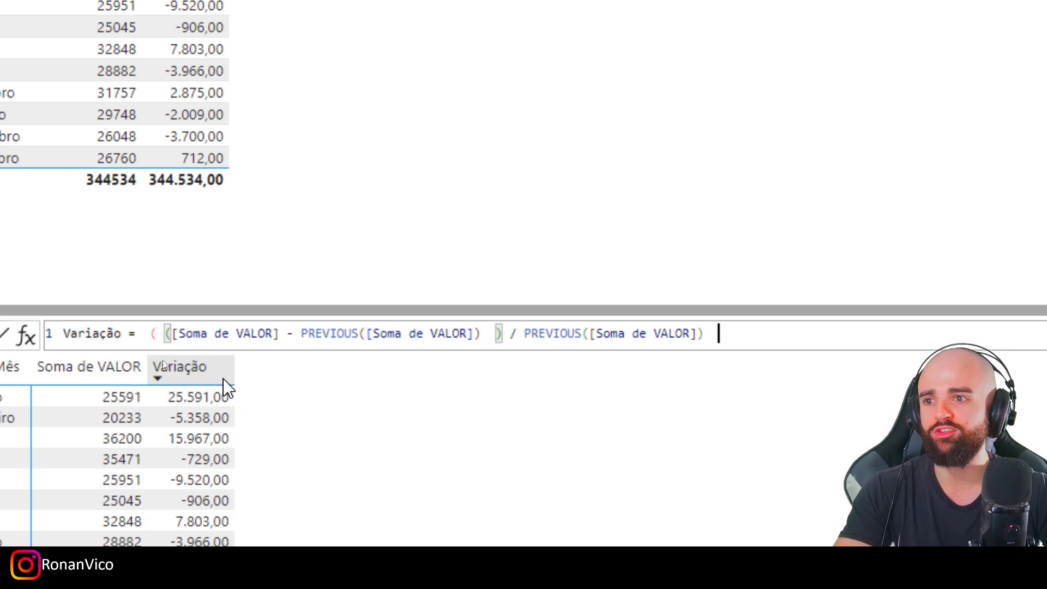
text() * 10)
text(0)
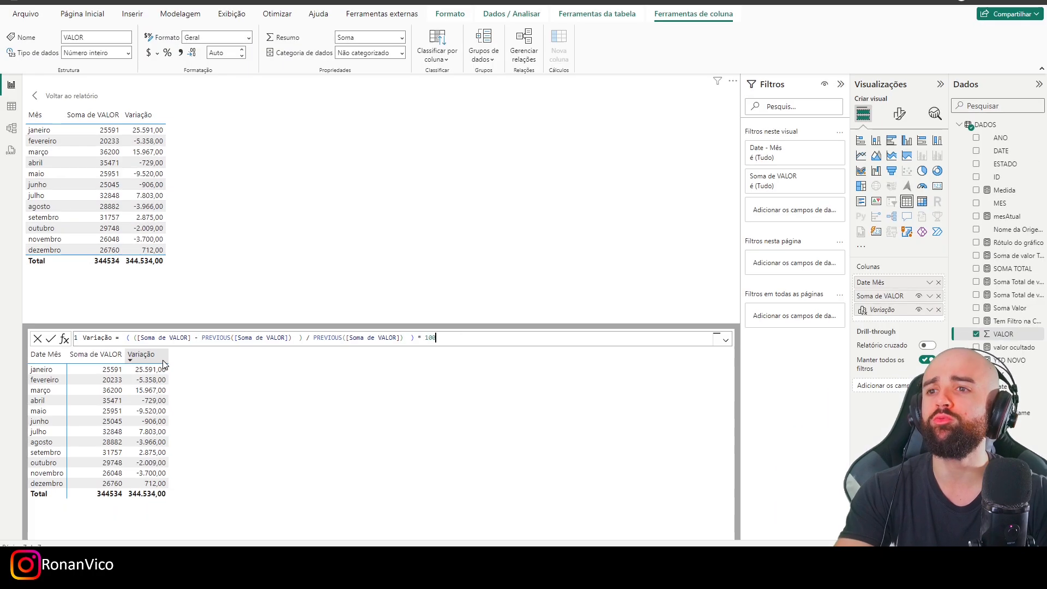
key(Return)
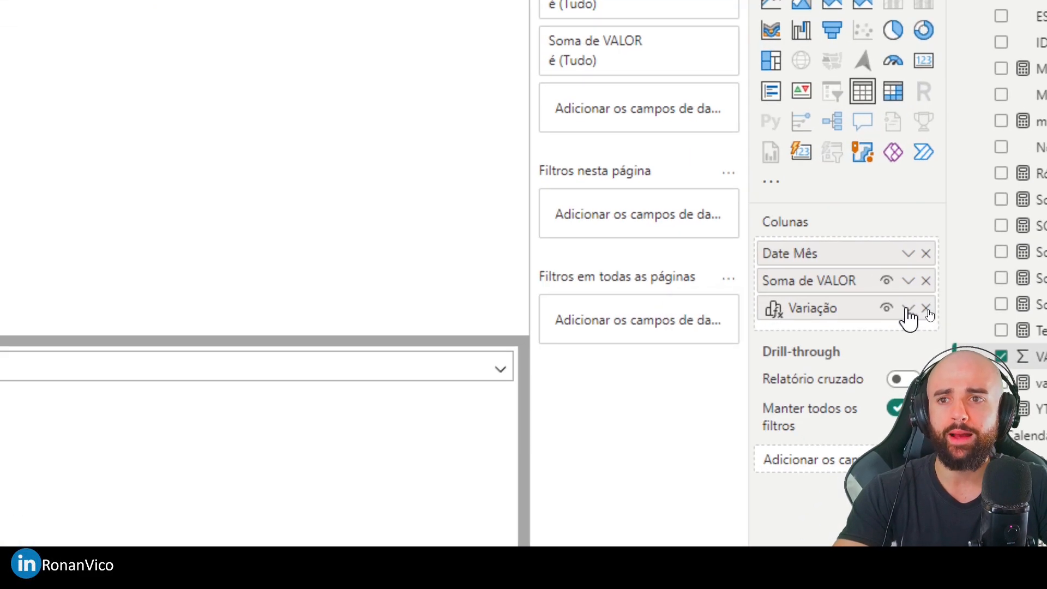
click(907, 309)
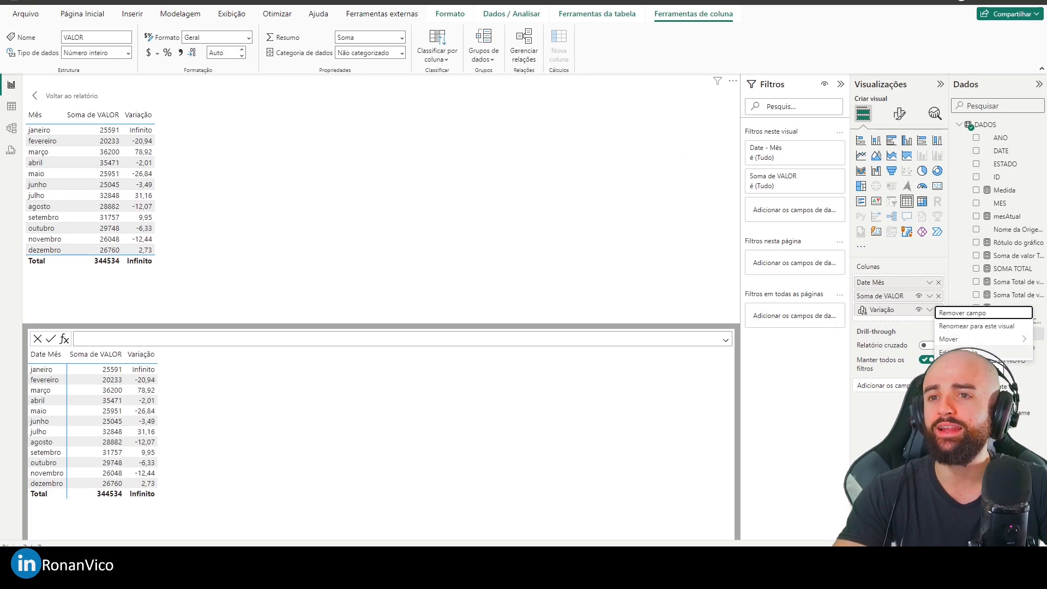
click(958, 352)
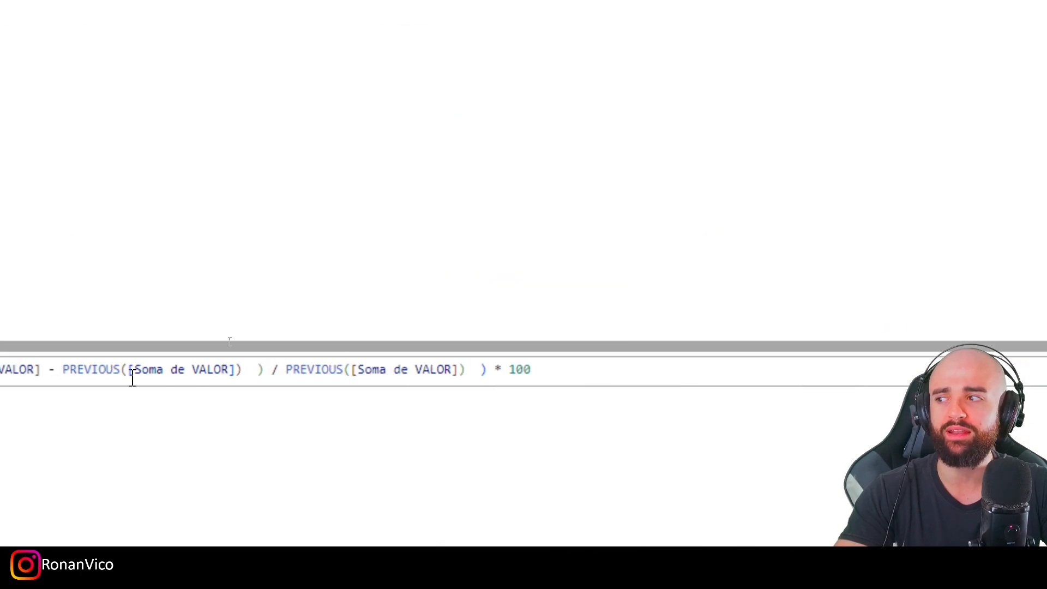
click(157, 368)
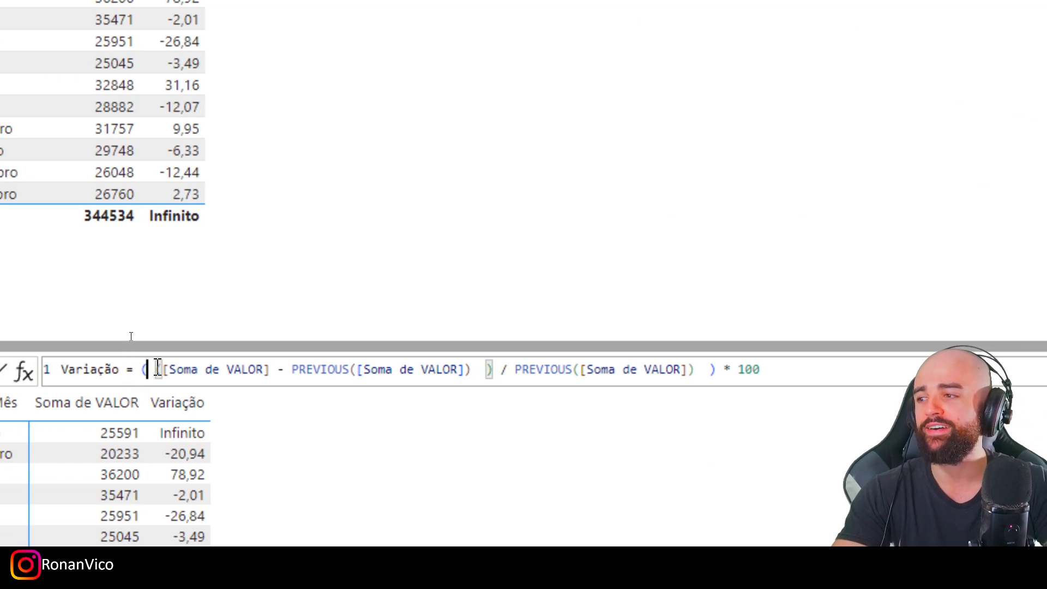
key(Return)
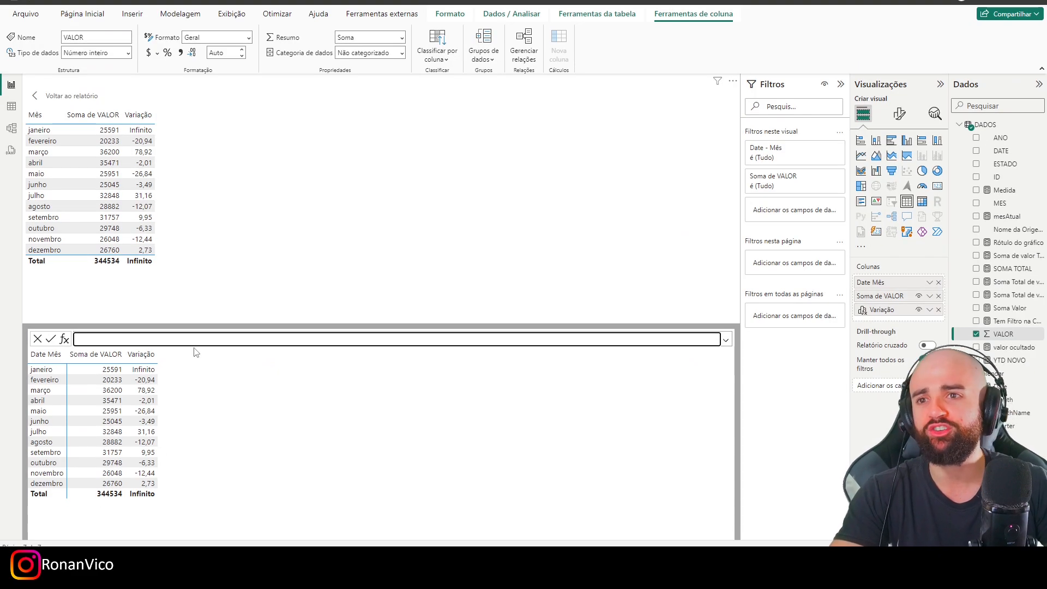
Reopen the Variação calculation and insert the FORMAT function in front of its expression, keeping the existing outer parentheses
click(884, 309)
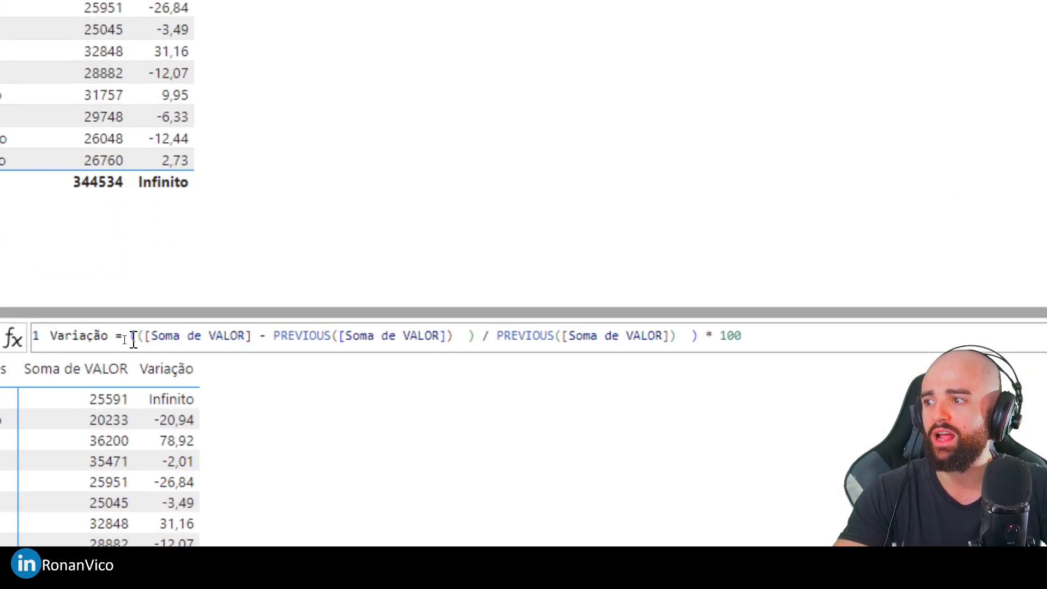
click(124, 338)
text(format()
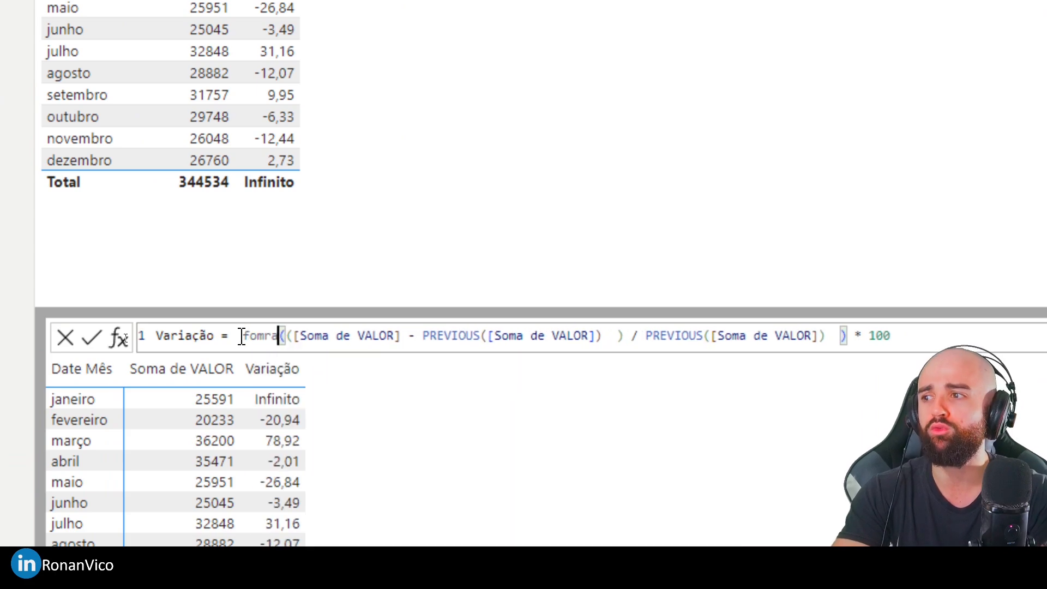
key(Delete)
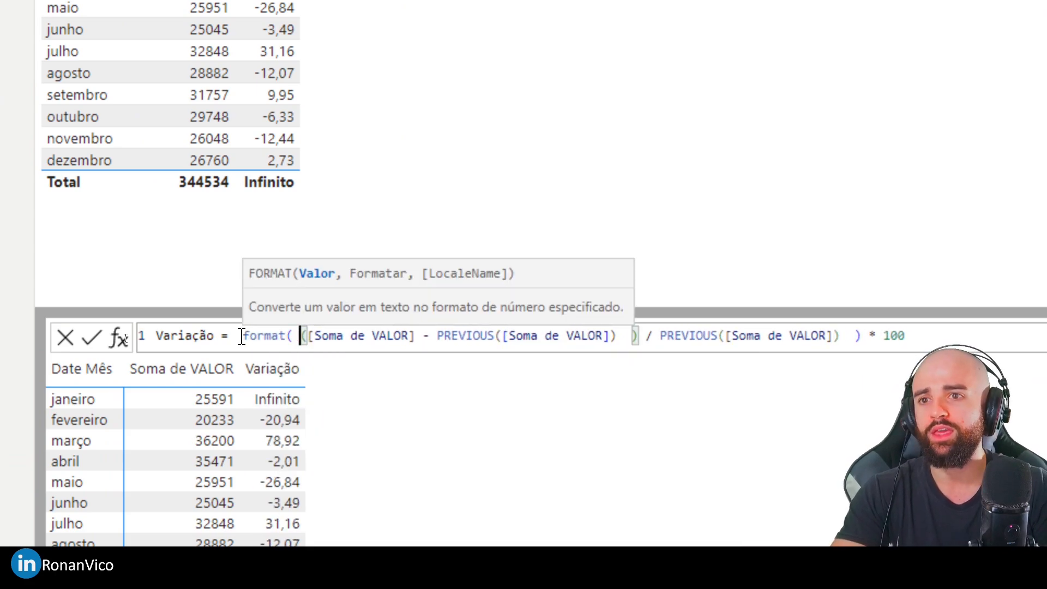
key(End)
key(ctrl+z)
key(ctrl+z)
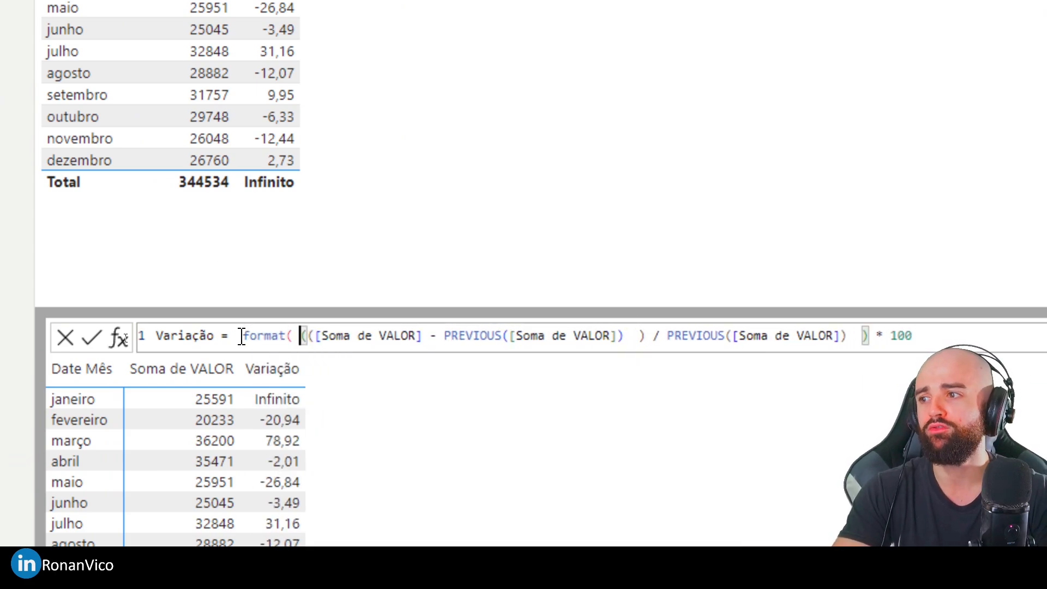
Add "Percent" as the format argument, close the FORMAT function and commit the formula
key(End)
text(, )
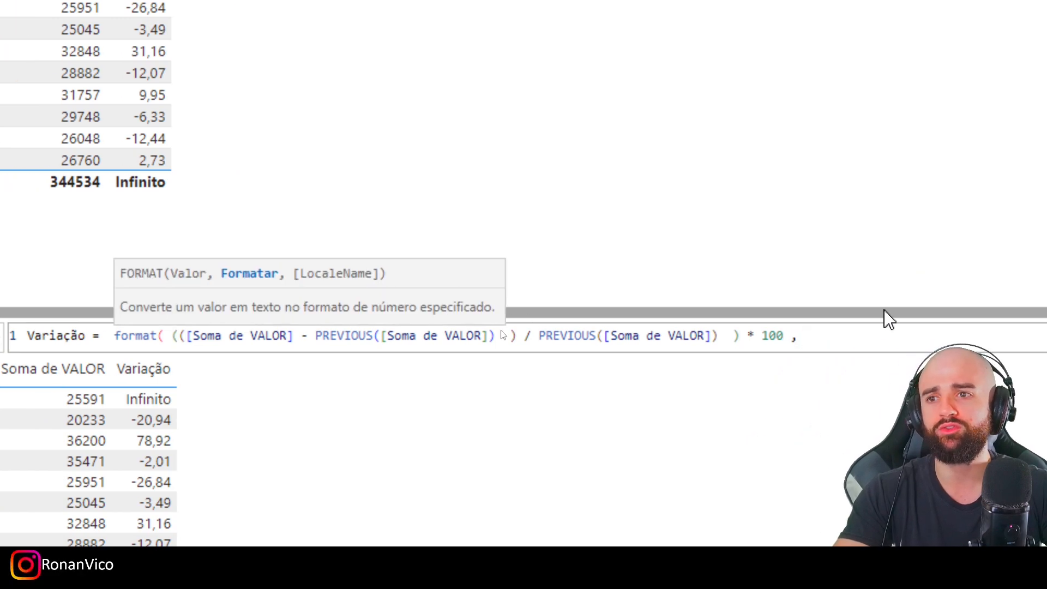
text("%)
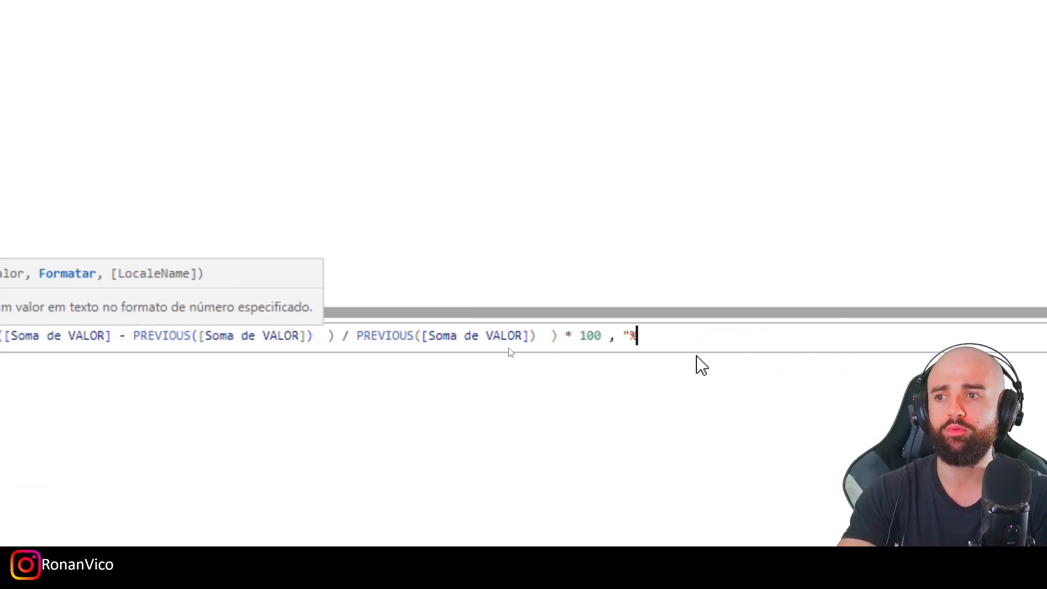
key(BackSpace)
text(Percent)
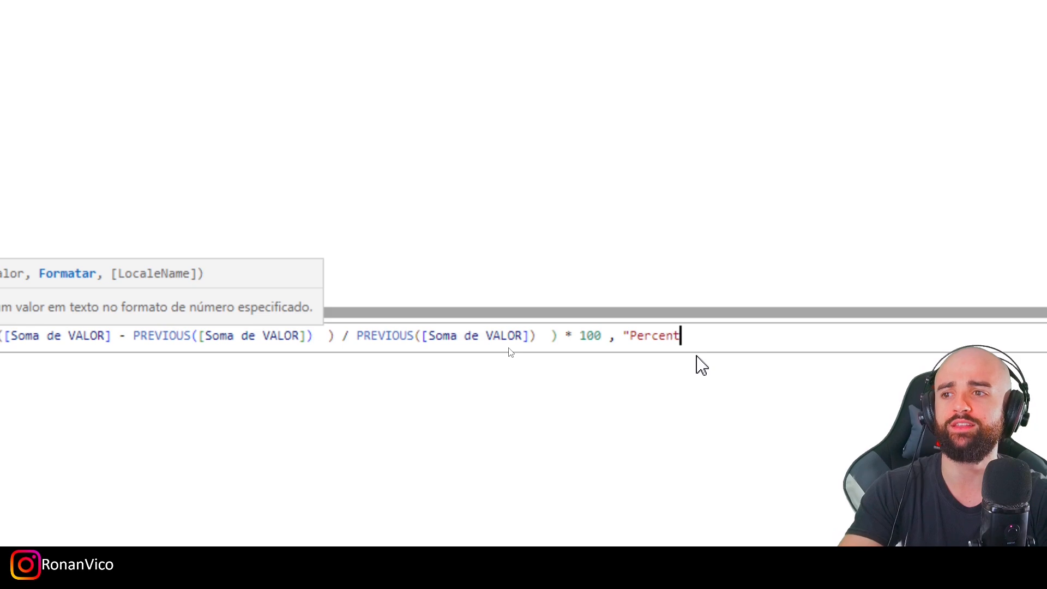
text(")
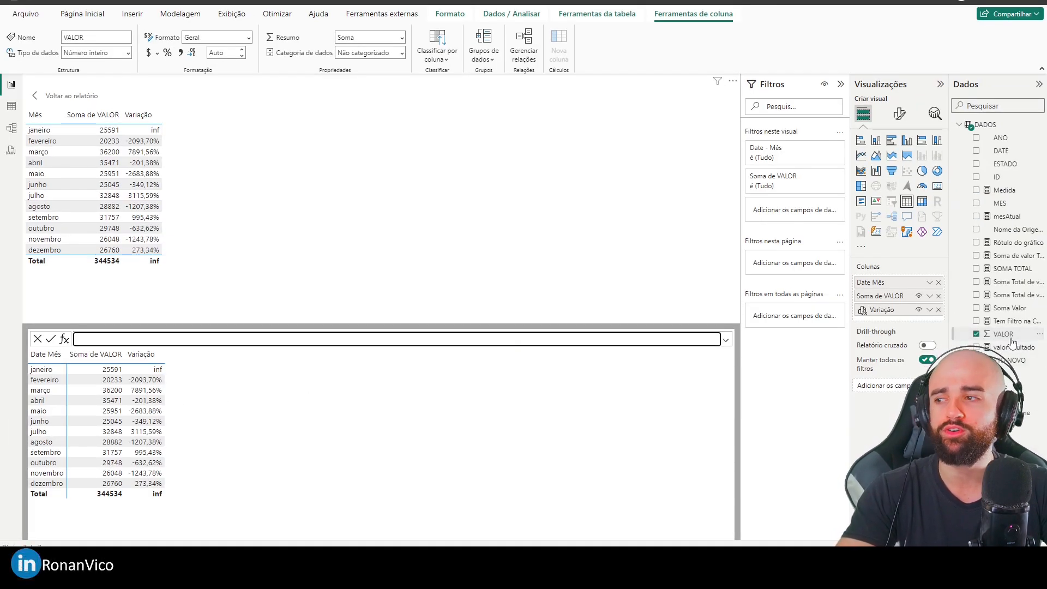
Edit the Variação formula to remove the multiplication by 100 and commit it
click(882, 309)
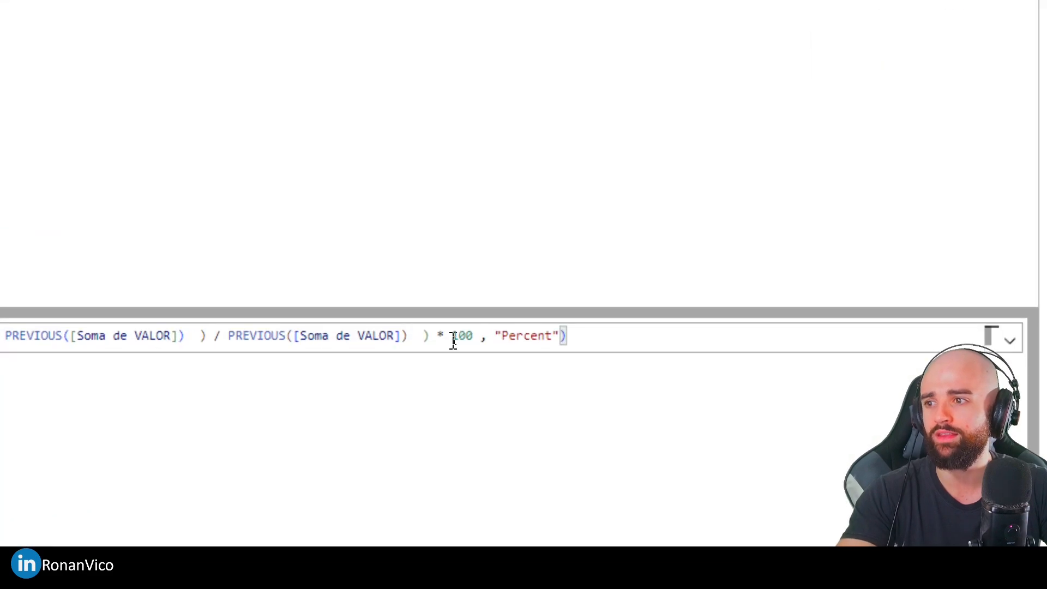
double_click(452, 337)
key(BackSpace)
key(BackSpace)
key(BackSpace)
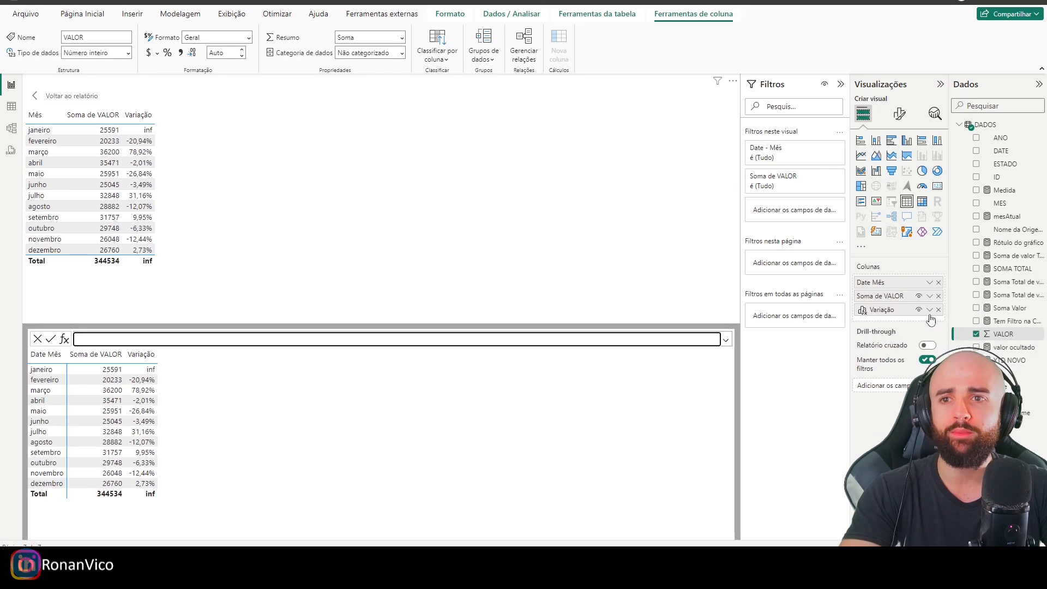
Reopen the Variação calculation, remove its division operator and insert the DIVIDE function in front of the subtraction in parentheses
click(929, 310)
click(959, 353)
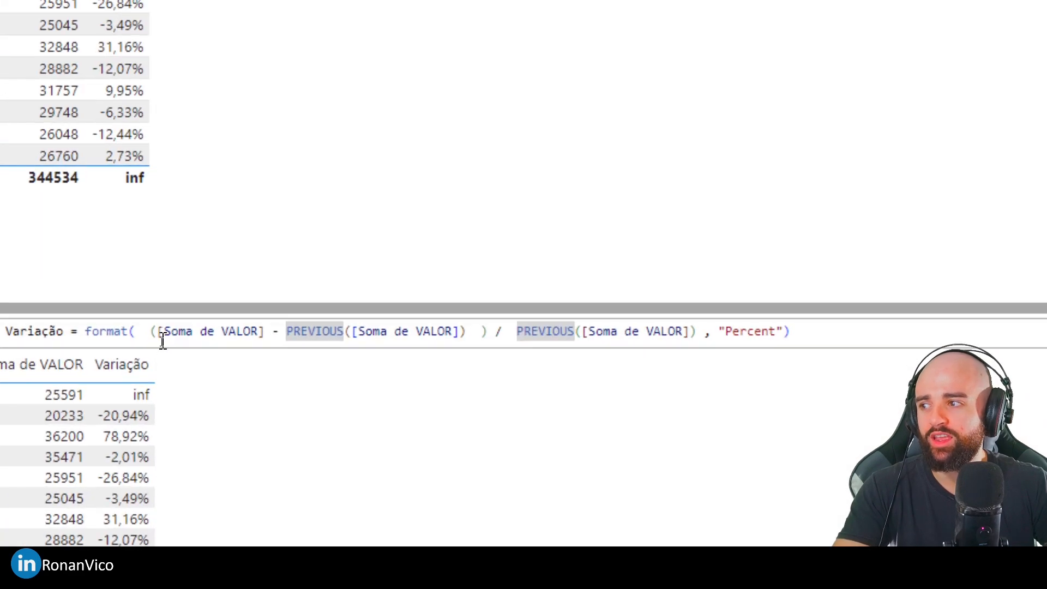
drag(151, 332, 163, 332)
click(517, 331)
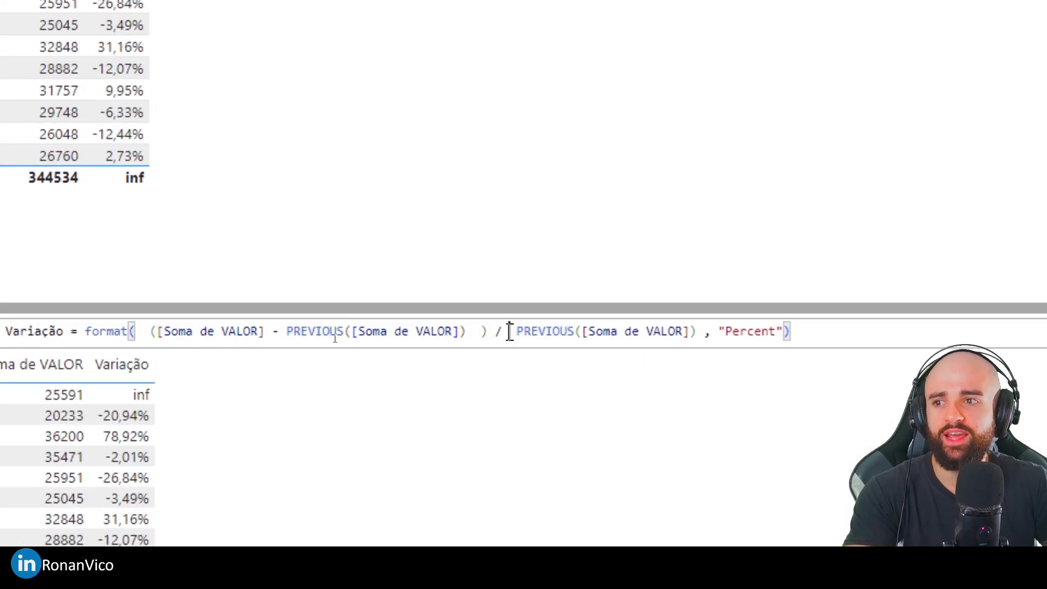
key(BackSpace)
key(BackSpace)
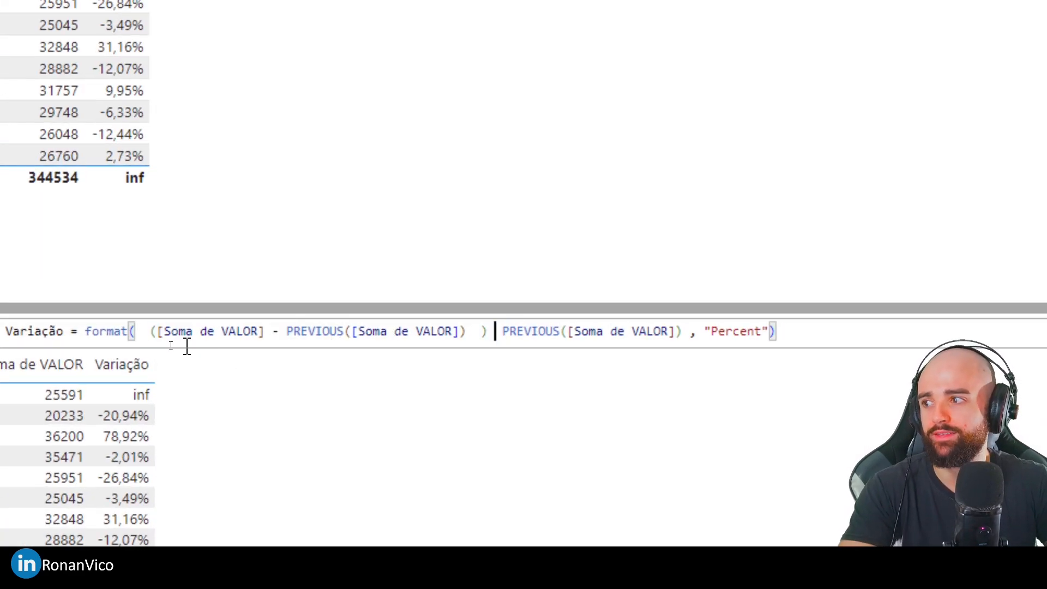
click(152, 330)
key(BackSpace)
key(BackSpace)
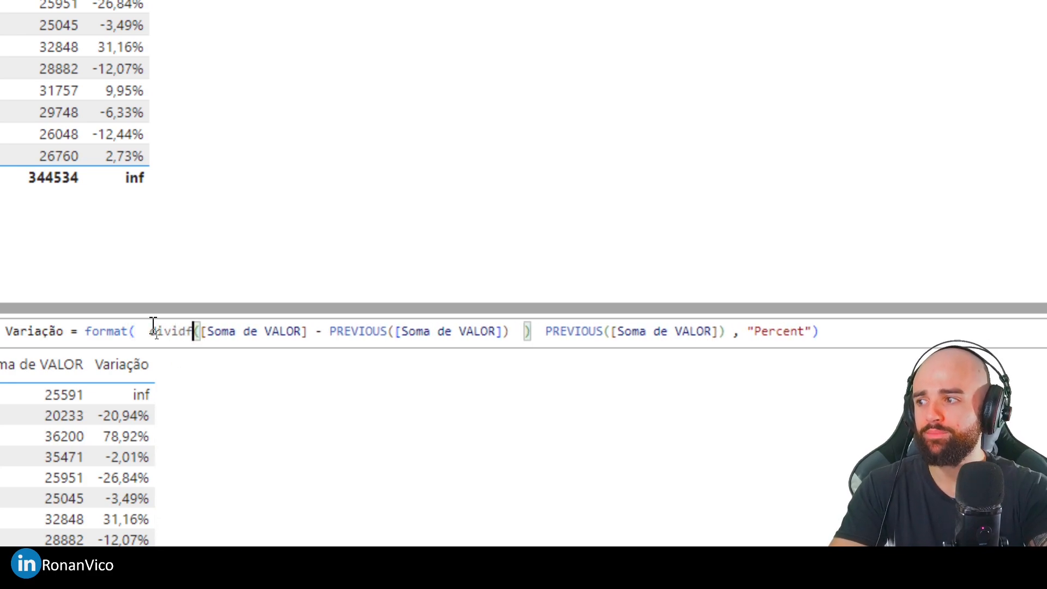
text(e()
Separate the DIVIDE numerator and denominator with a comma, add 0 as the alternate result, close the function and commit the formula
click(550, 334)
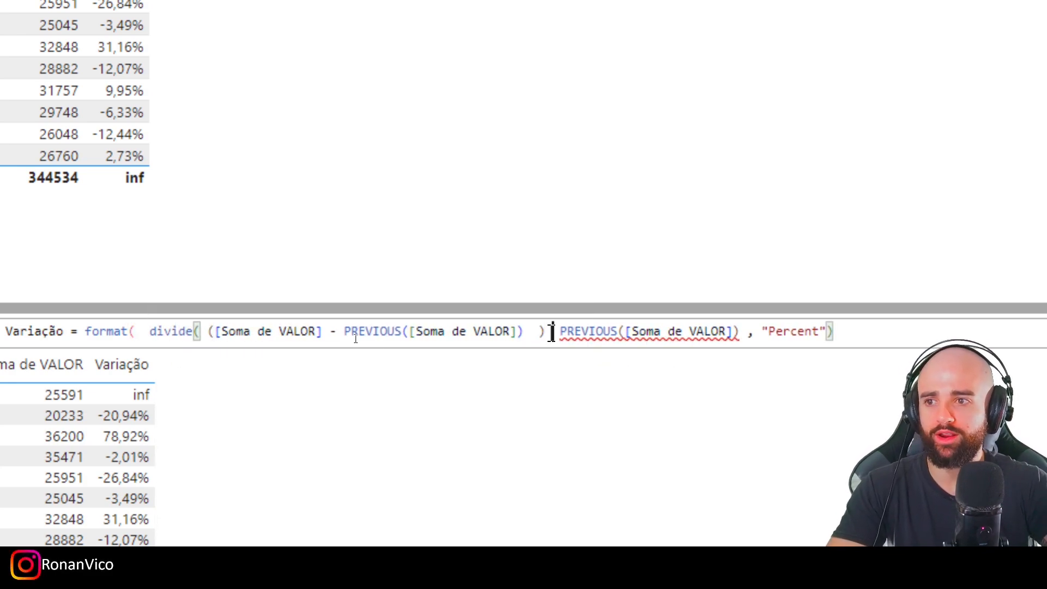
text(,)
key(ctrl+Right)
key(ctrl+Right)
key(ctrl+Right)
key(ctrl+Right)
key(ctrl+Right)
key(Right)
key(Right)
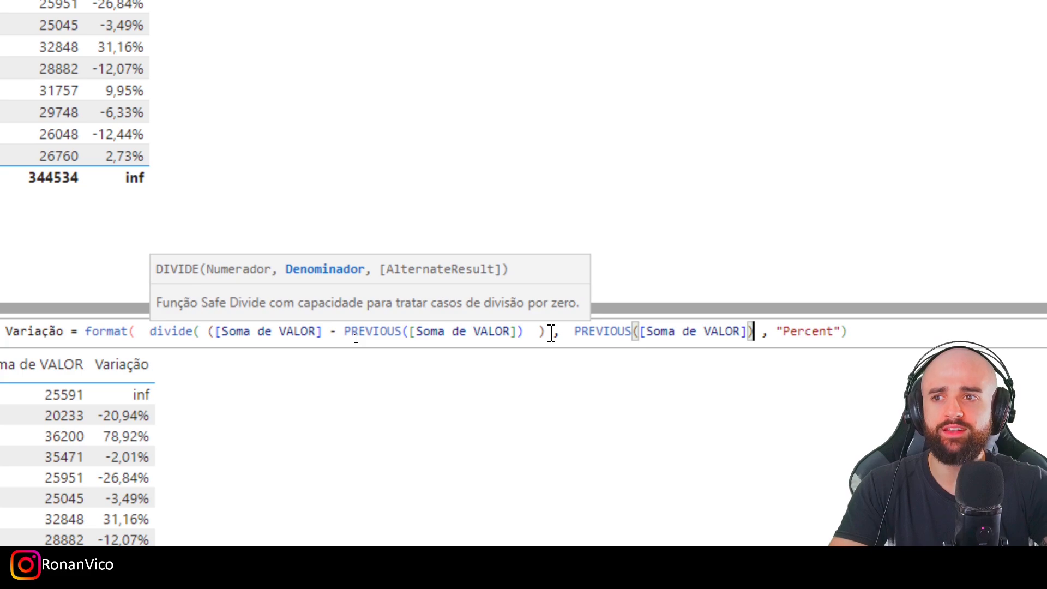
text(, 0))
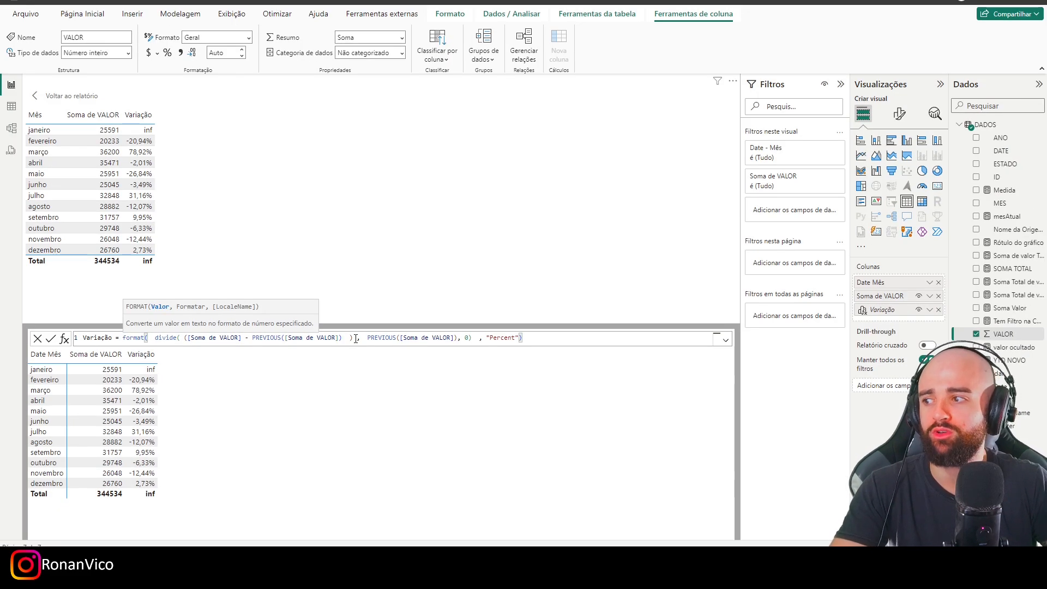
click(451, 458)
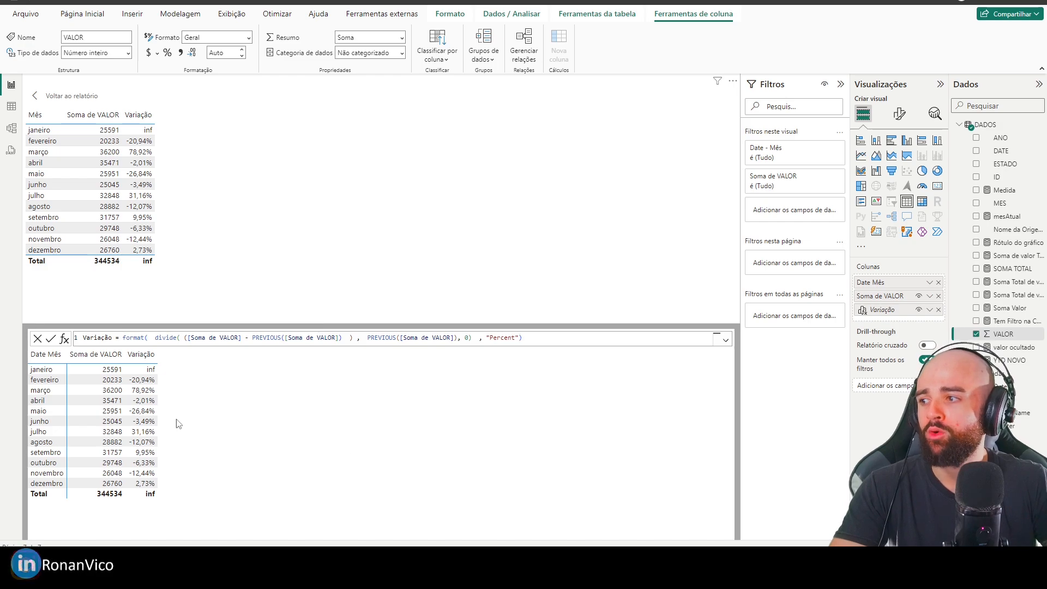
click(476, 338)
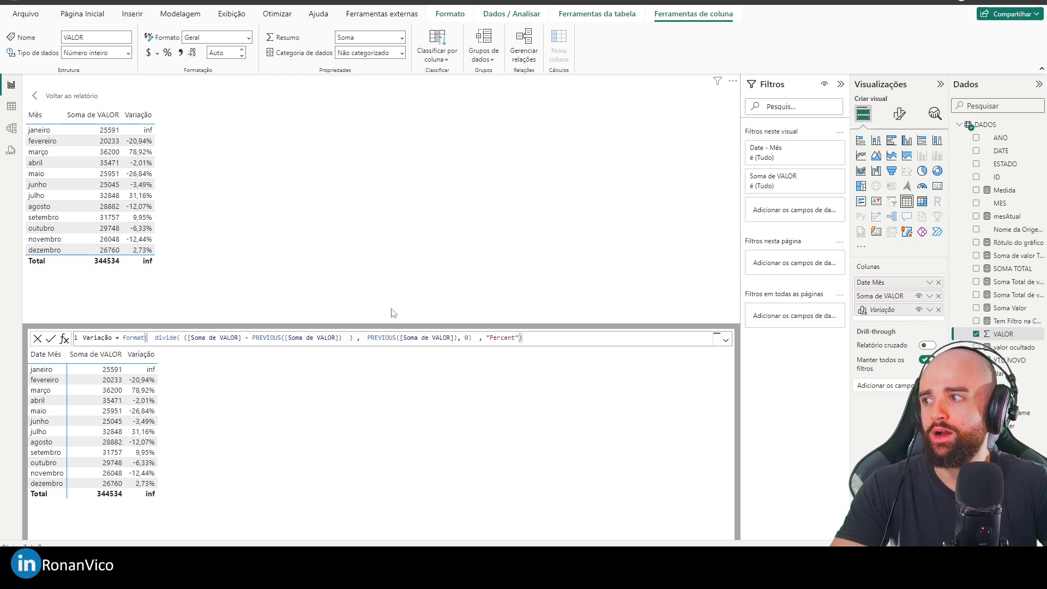
key(Return)
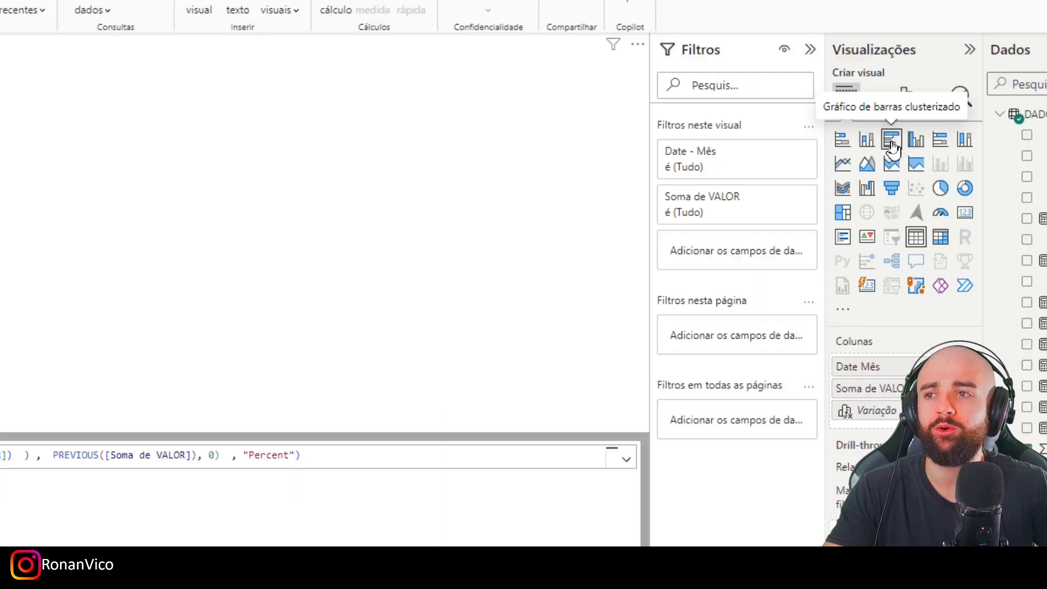
Convert the table to a clustered column chart and move the Variação calculation from the Y axis to the tooltips
click(908, 143)
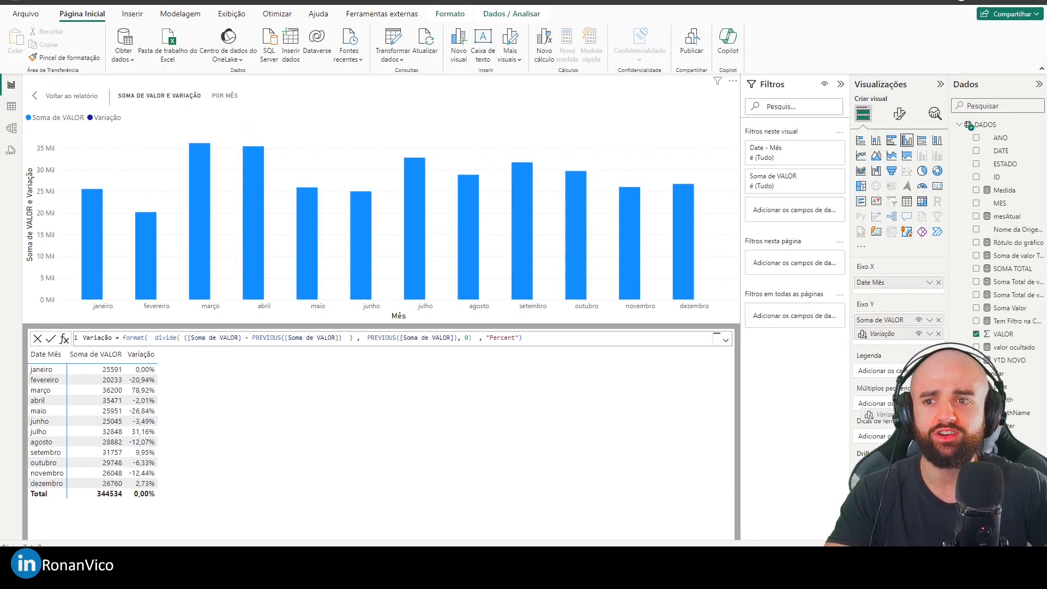
drag(867, 414, 872, 423)
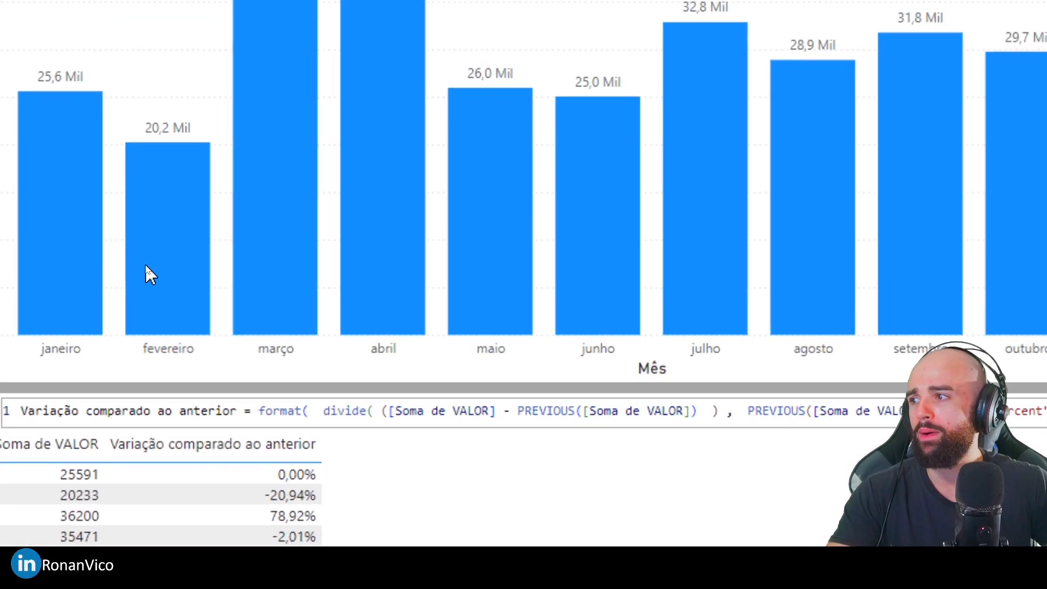
mouse_move(146, 266)
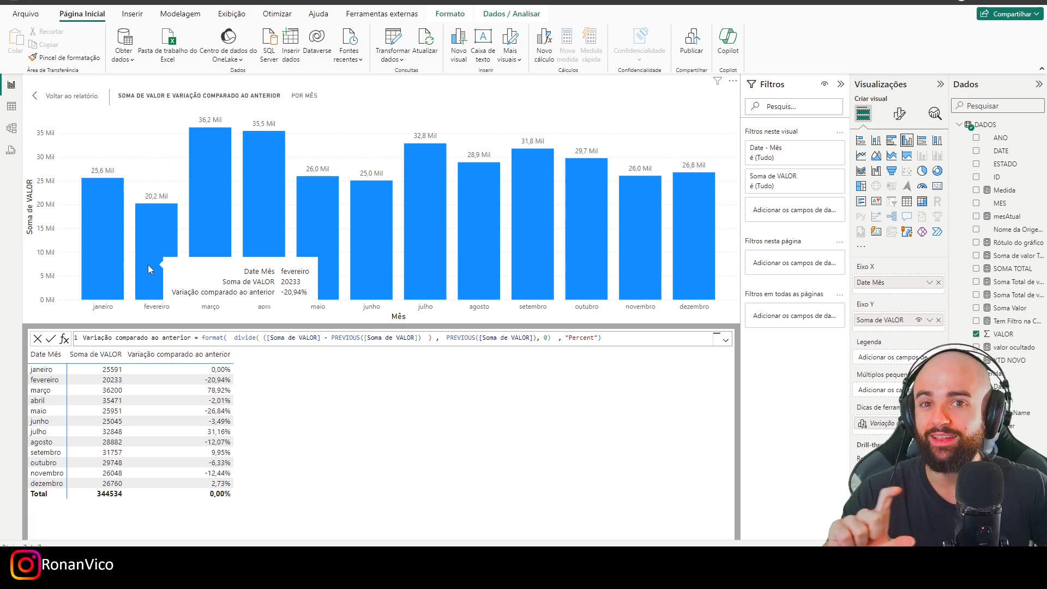
Return to the report page and resize the Soma de VALOR column chart beneath the year slicer
click(71, 103)
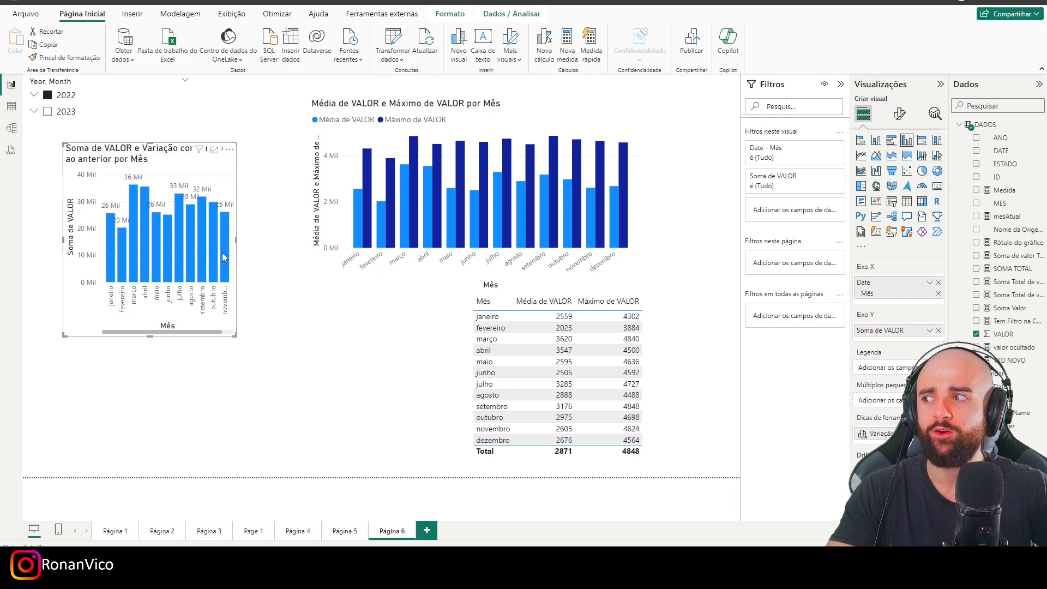
drag(273, 328, 237, 327)
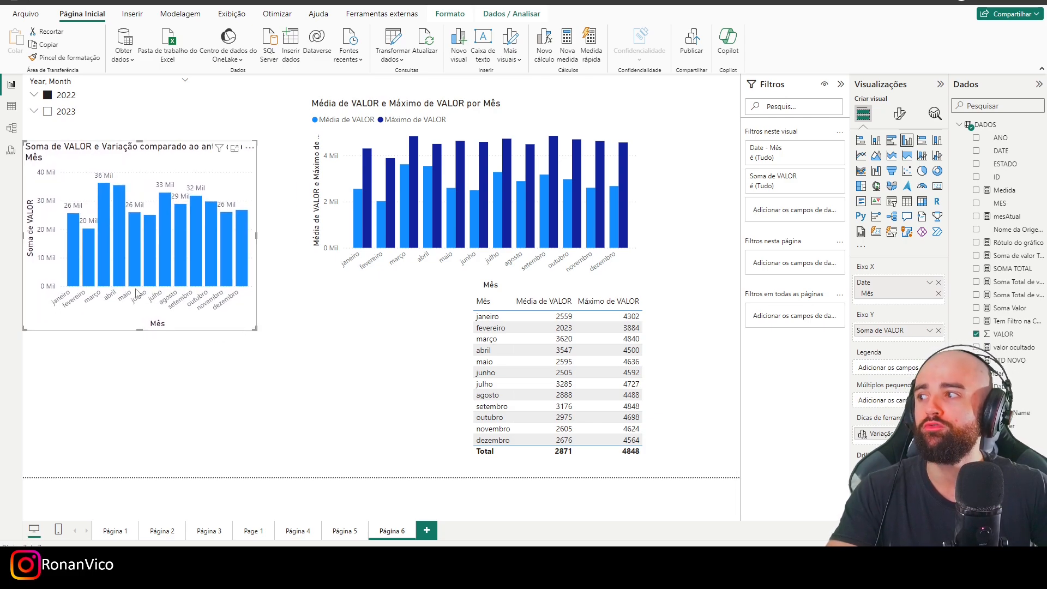
drag(91, 207, 80, 181)
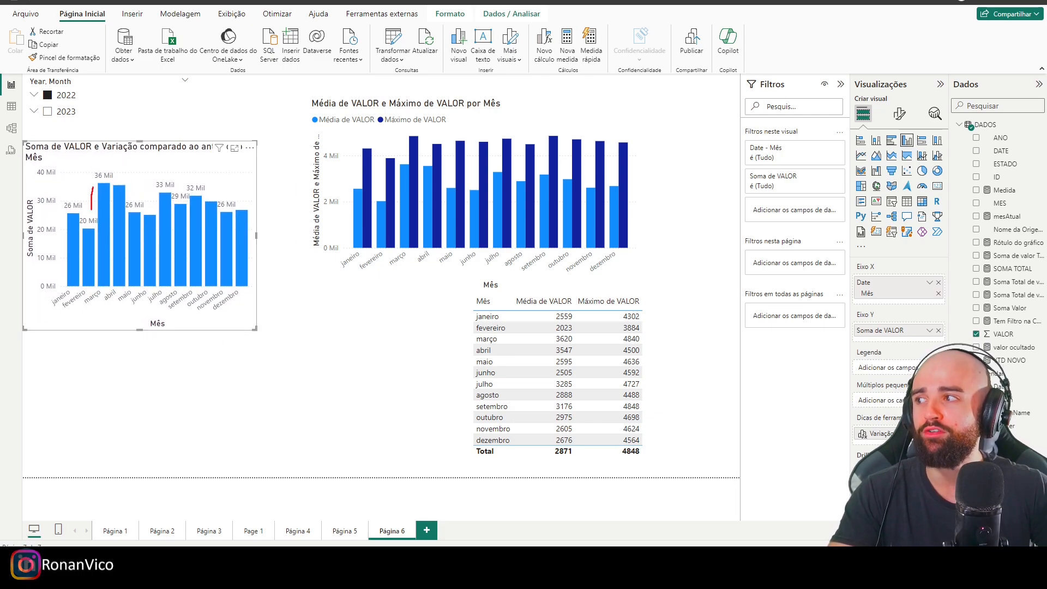
key(Escape)
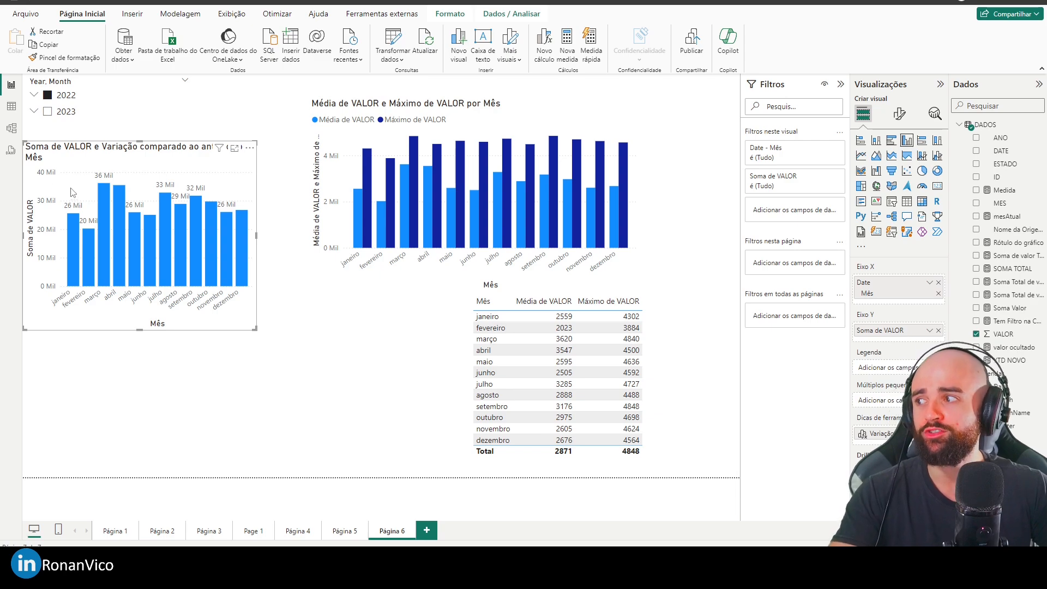
Sort the column chart by Soma de VALOR in descending order and inspect the variation in April's tooltip
click(249, 147)
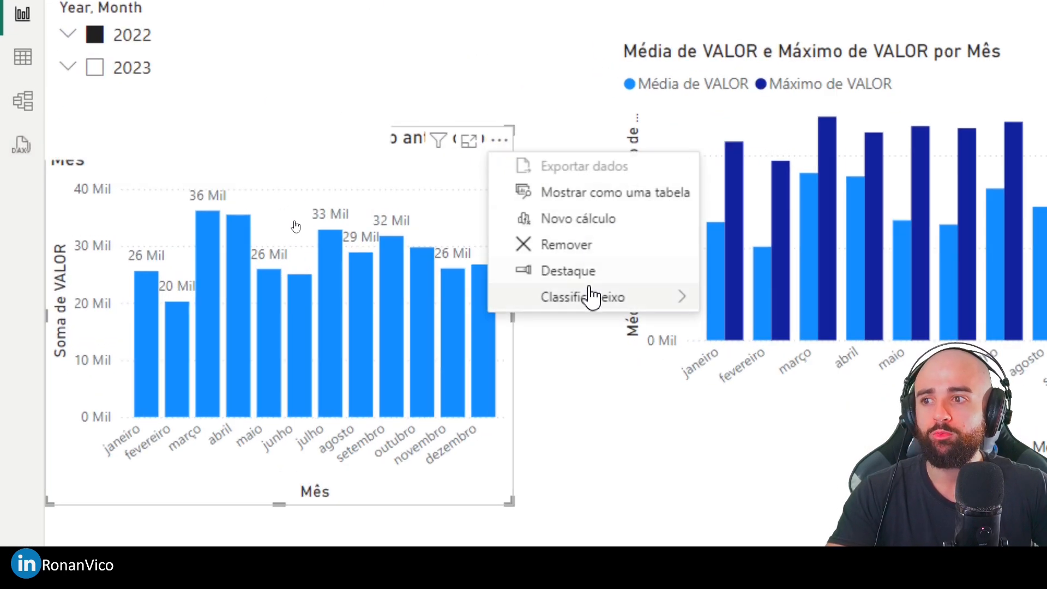
mouse_move(603, 306)
click(757, 326)
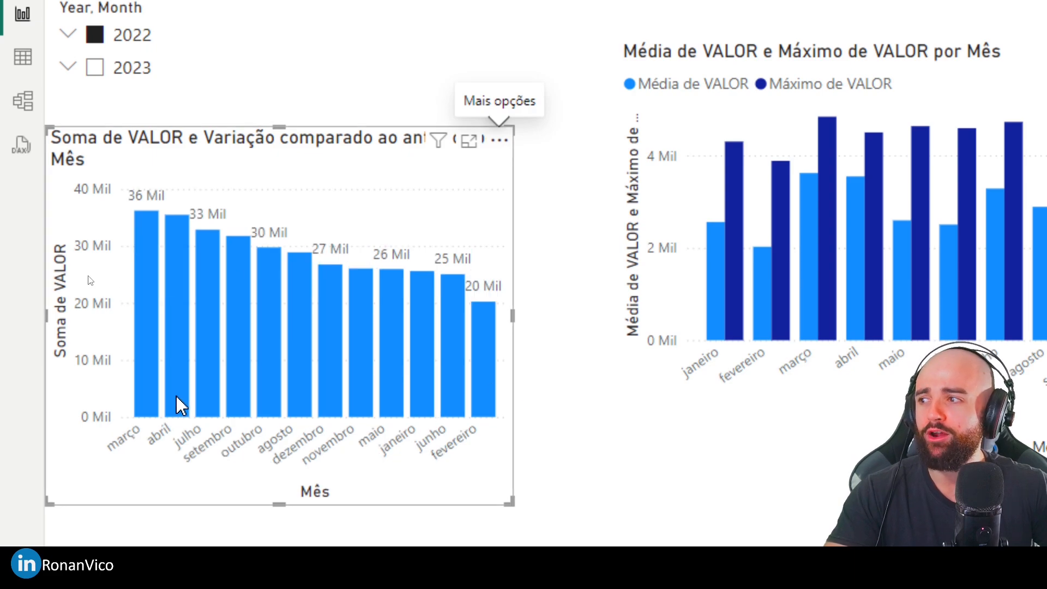
mouse_move(179, 403)
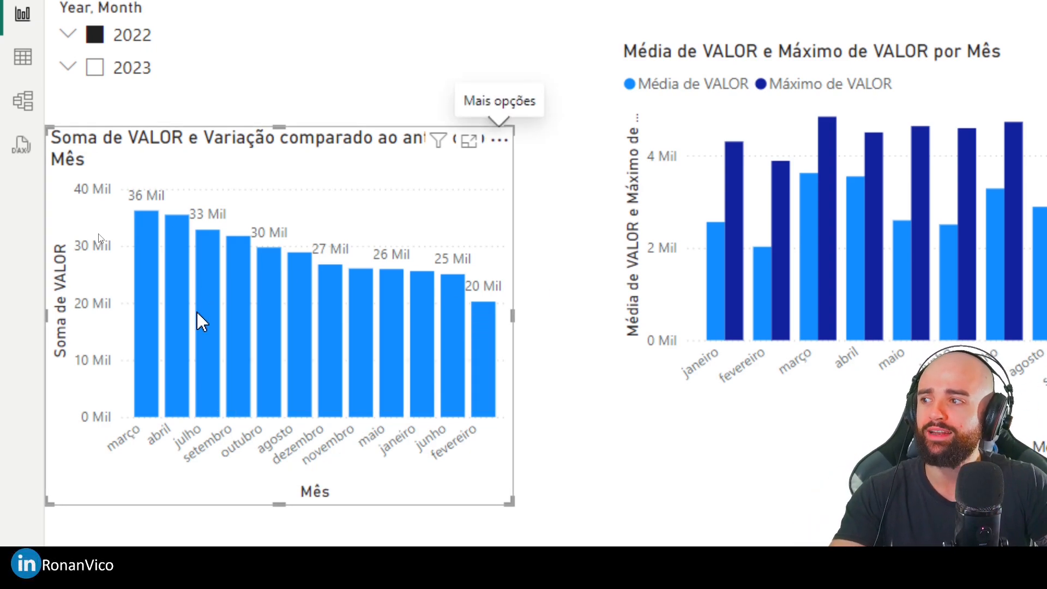
mouse_move(185, 318)
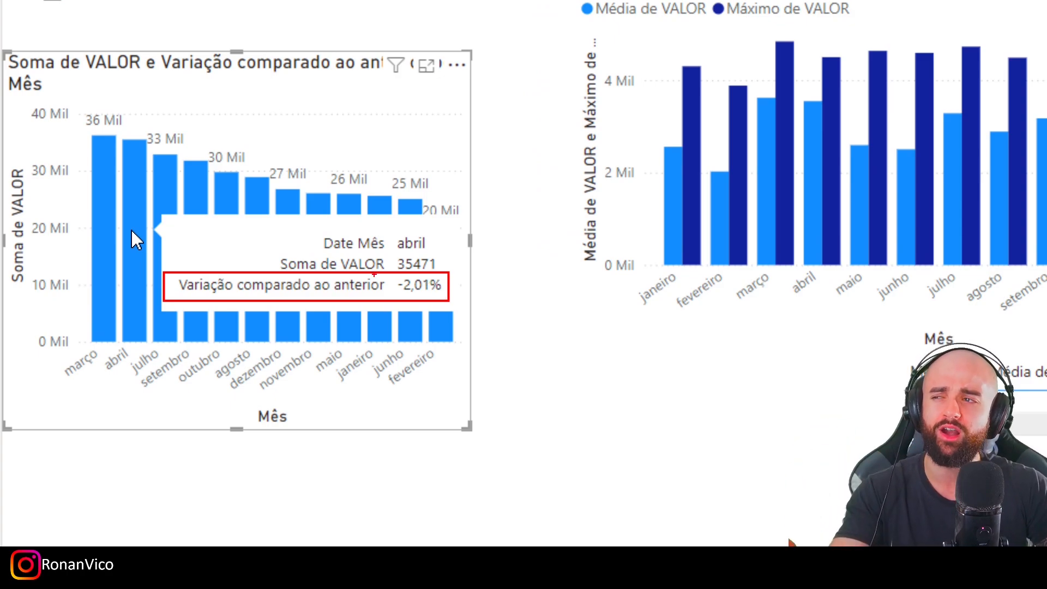
mouse_move(189, 299)
mouse_down()
mouse_move(182, 332)
mouse_move(111, 364)
mouse_up()
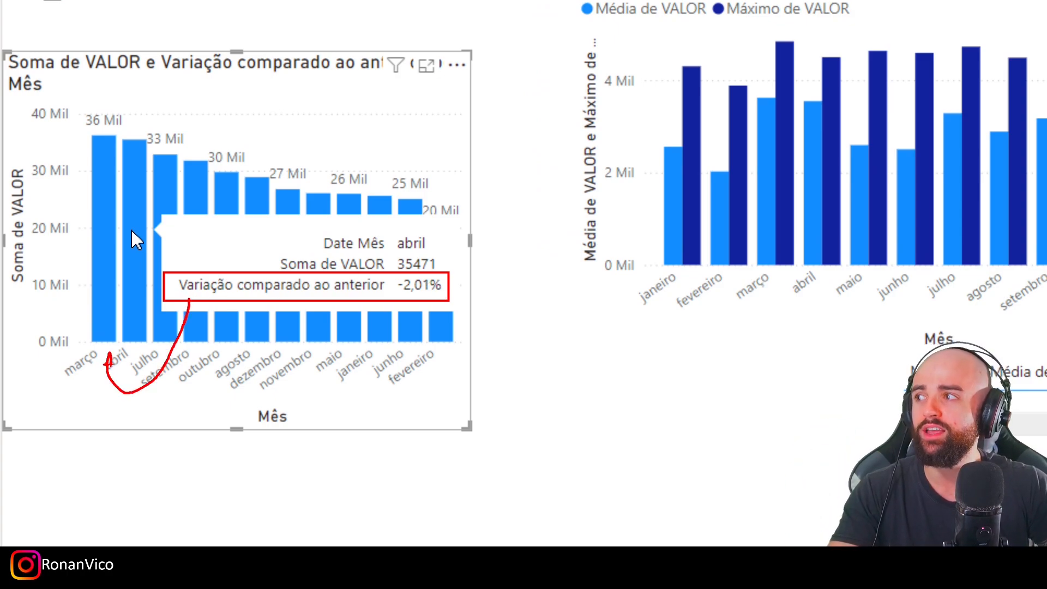
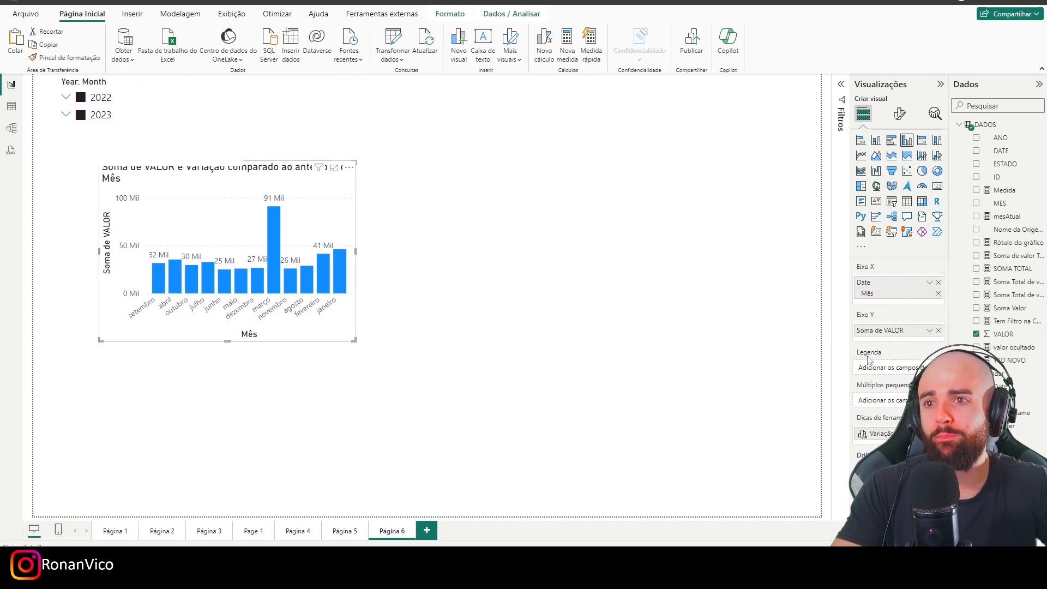
Start a new calculation on the chart, move Variação comparado ao anterior to the Y axis and remove the blank calculation
right_click(321, 341)
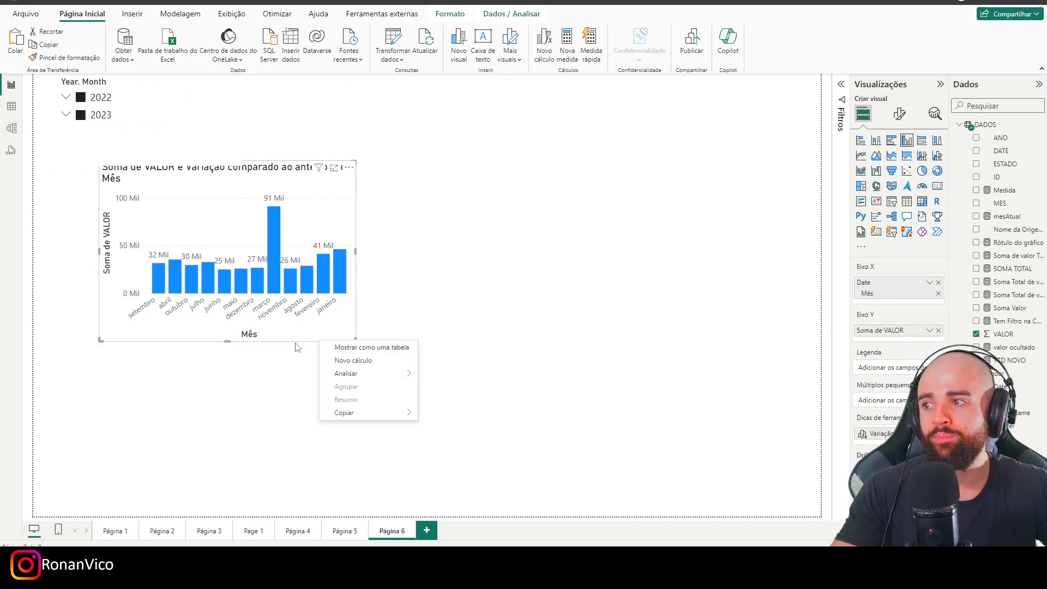
click(364, 362)
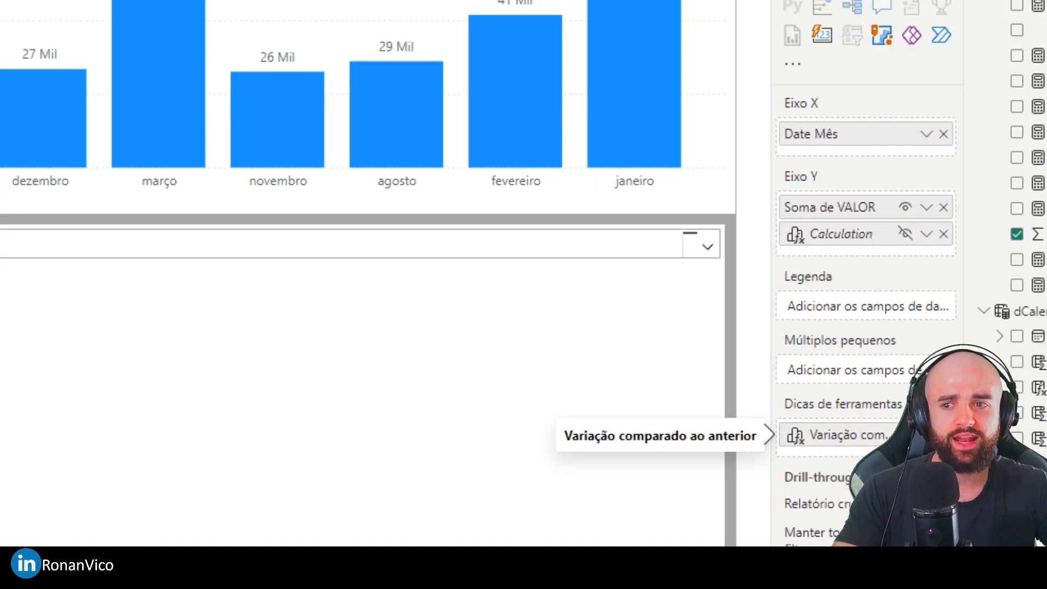
drag(872, 437, 940, 340)
click(906, 256)
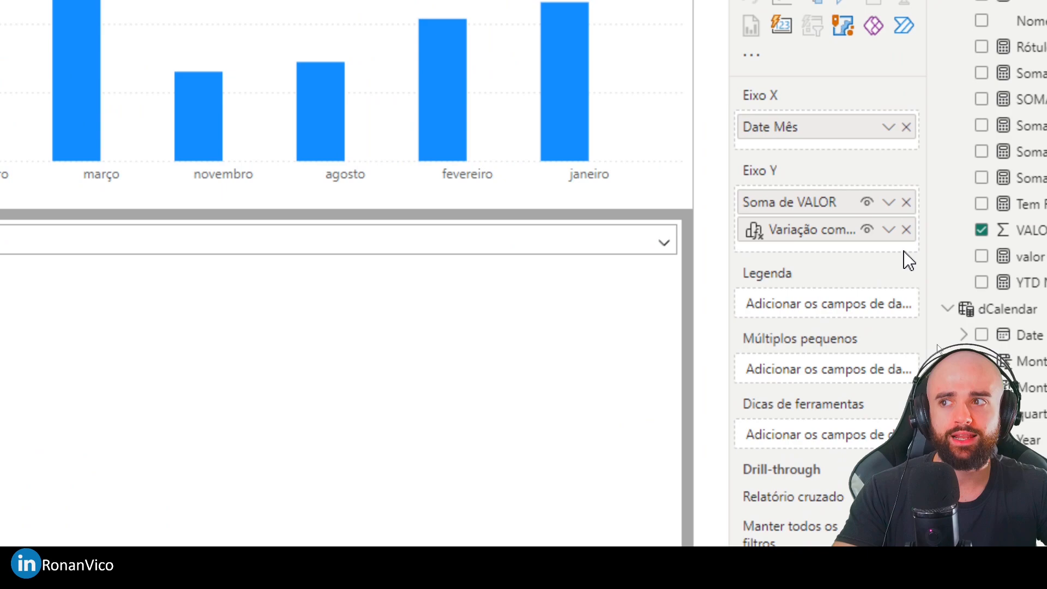
Edit the Variação comparado ao anterior formula to remove the FORMAT function and its "Percent" argument, keeping the DIVIDE expression, and commit it
click(888, 229)
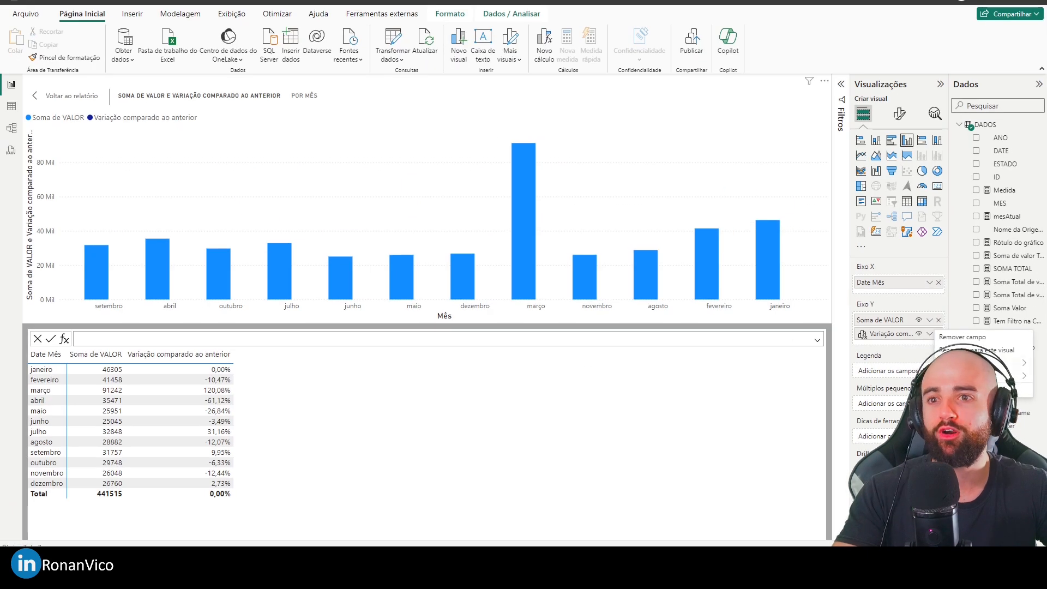
click(962, 389)
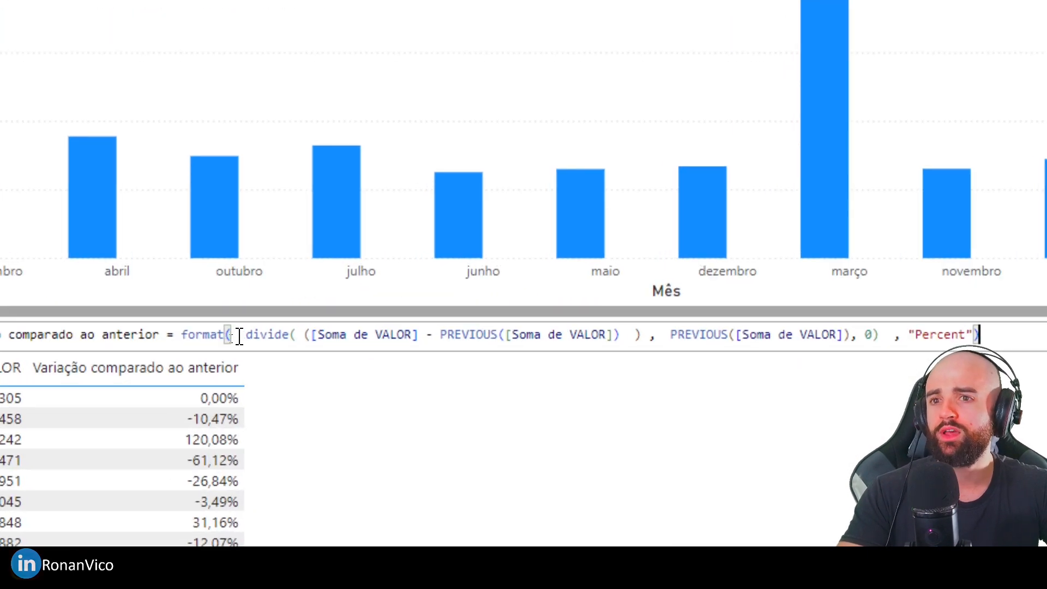
click(244, 330)
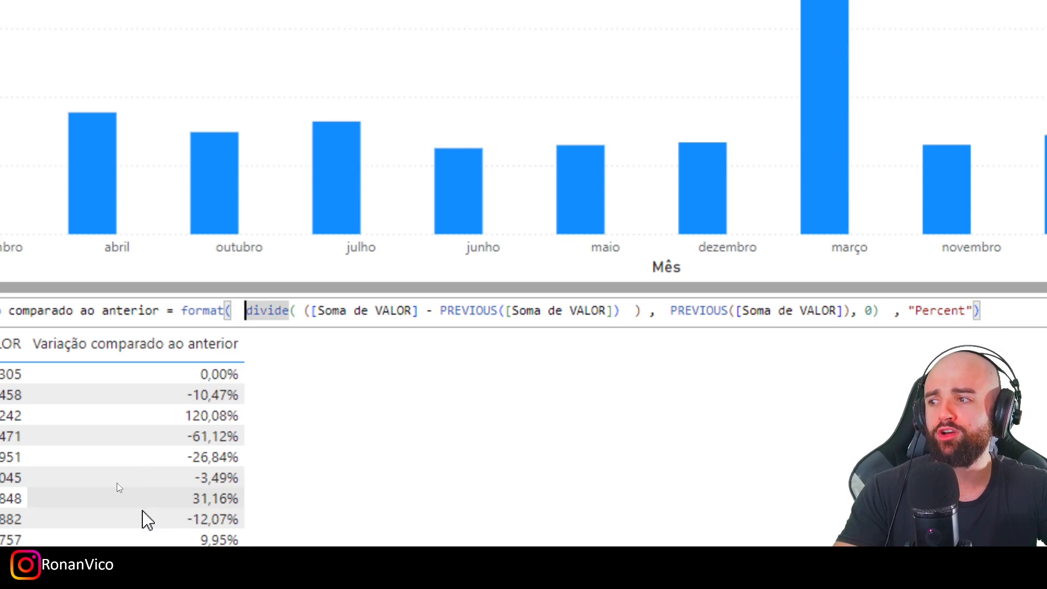
key(ctrl+2)
drag(329, 242, 480, 502)
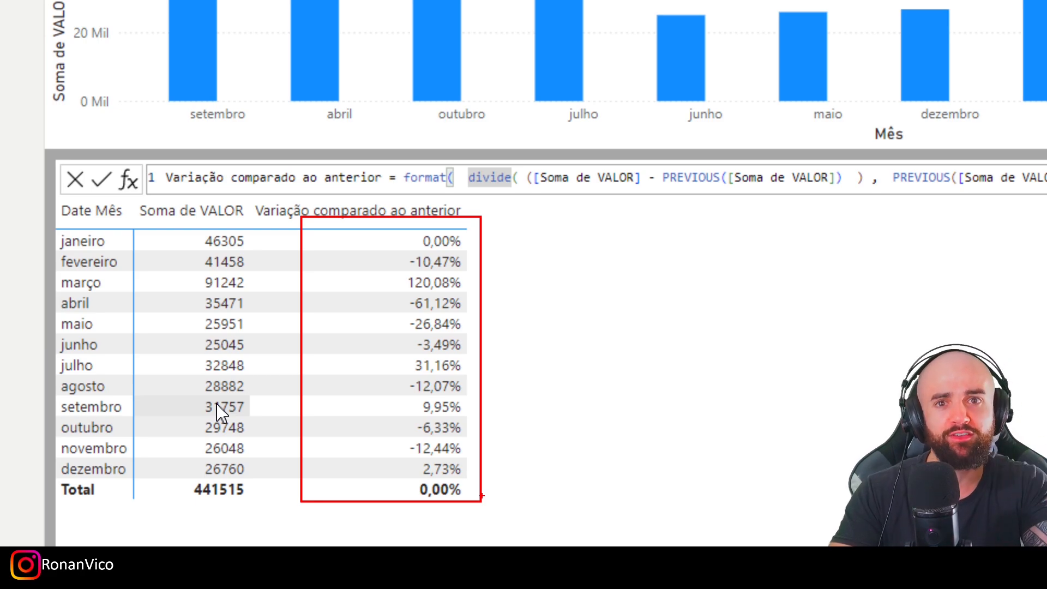
key(Escape)
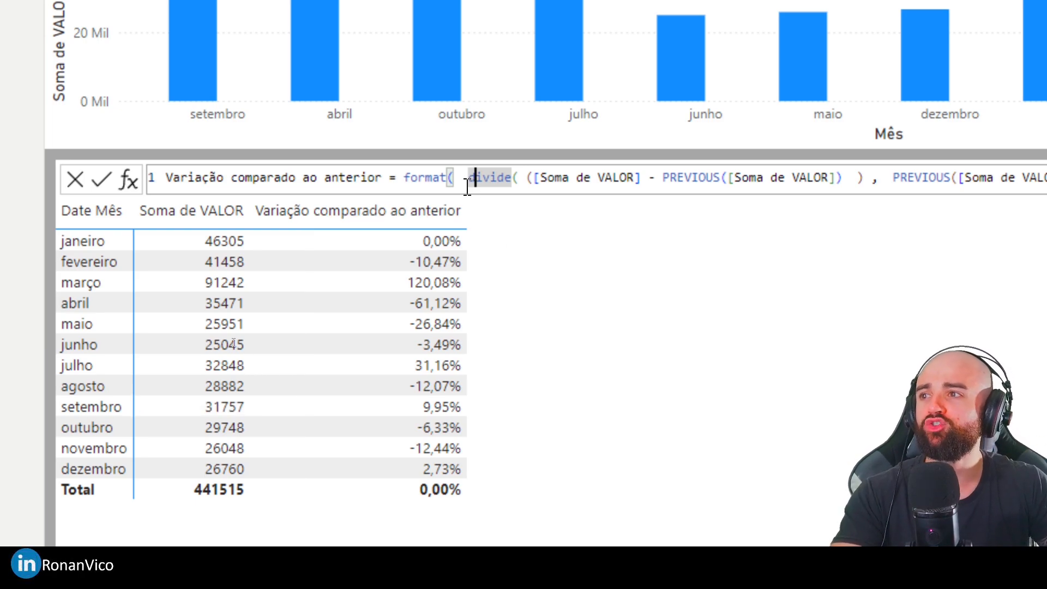
drag(467, 180, 410, 179)
key(BackSpace)
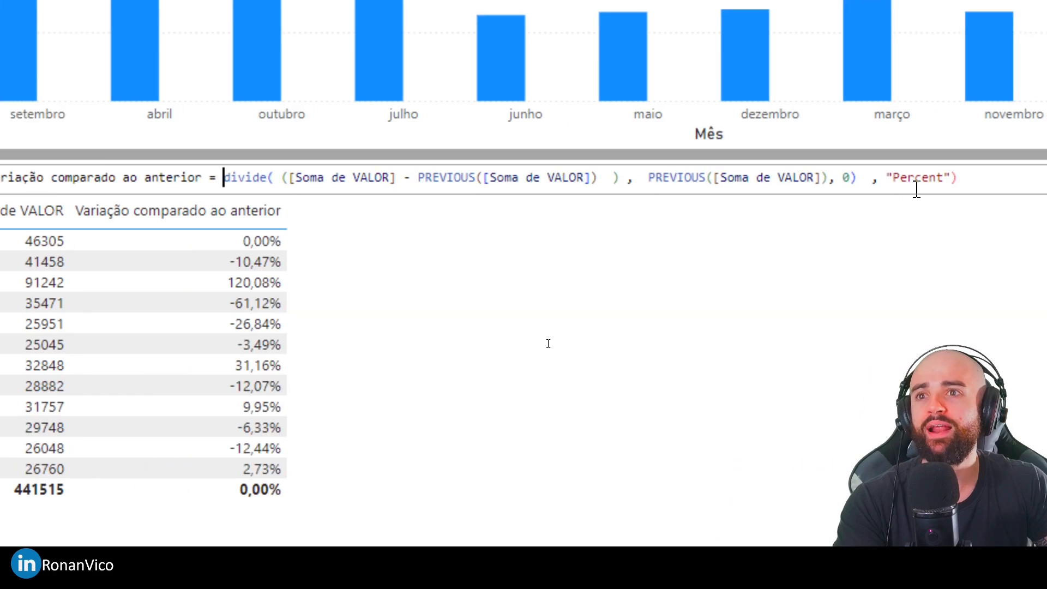
drag(905, 179, 810, 179)
key(BackSpace)
key(Return)
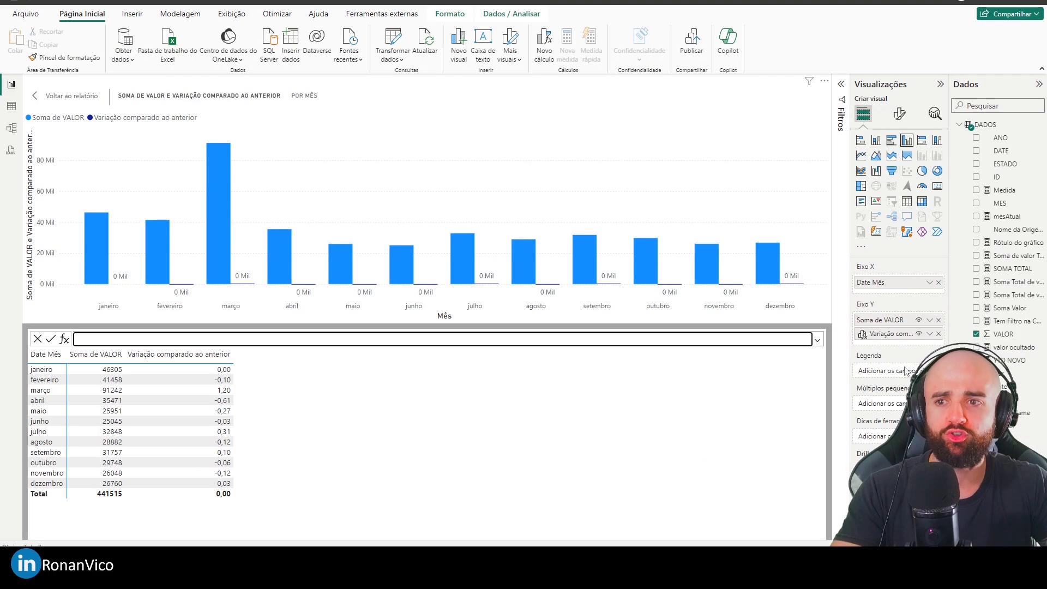
Multiply the DIVIDE expression in Variação comparado ao anterior by 100, commit it and remove the blank calculation
click(930, 334)
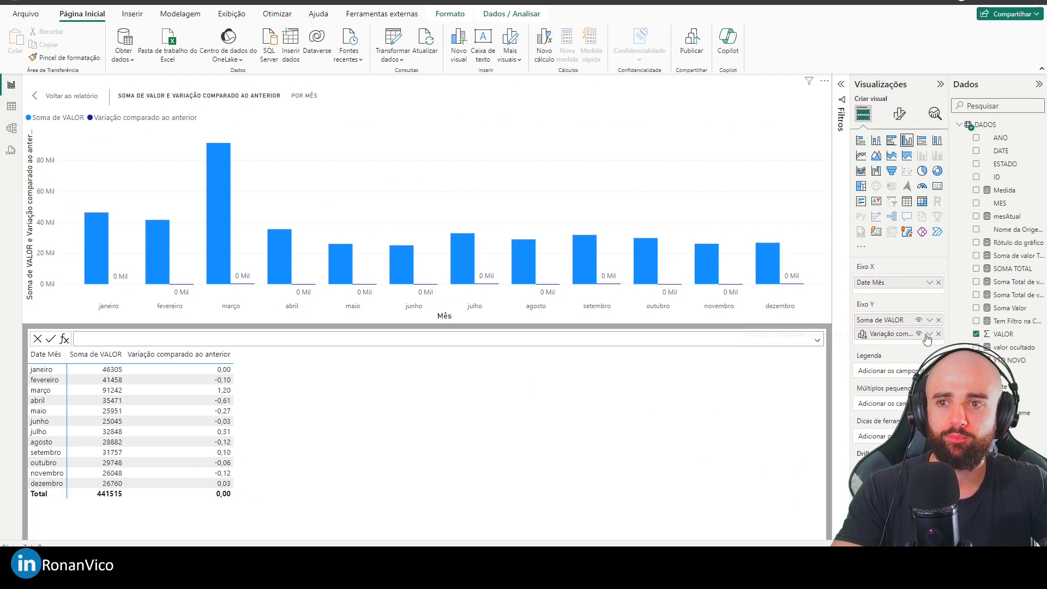
click(523, 338)
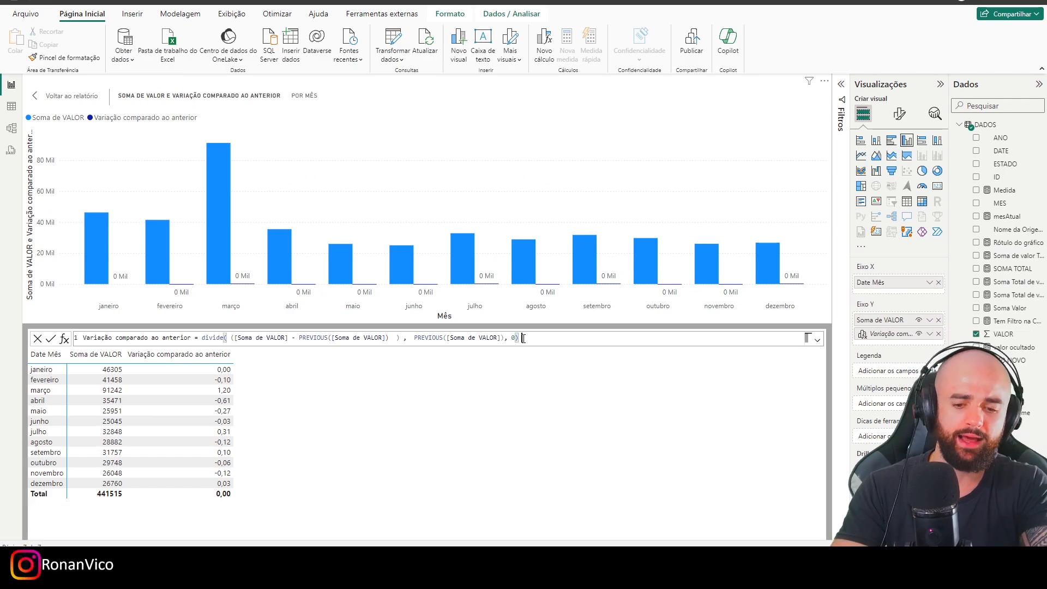
text(* 100)
key(Return)
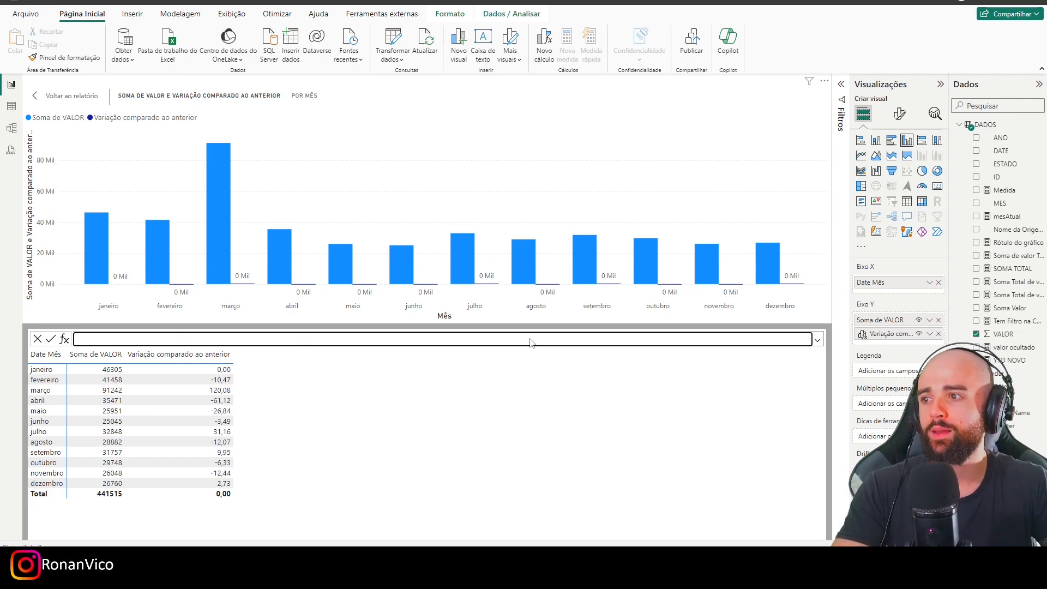
key(ctrl+z)
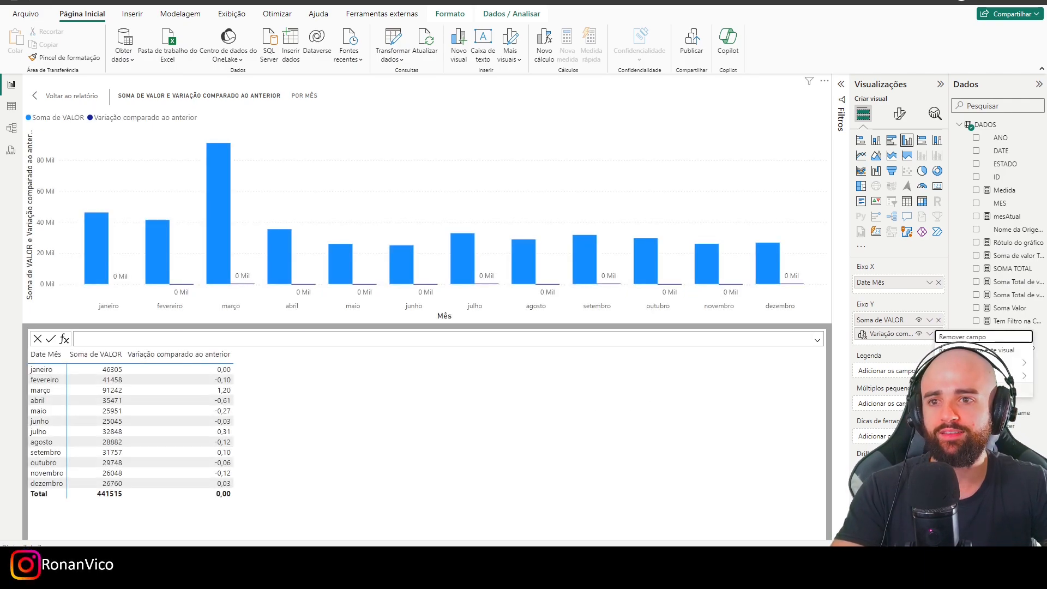
click(981, 390)
text(100)
key(Return)
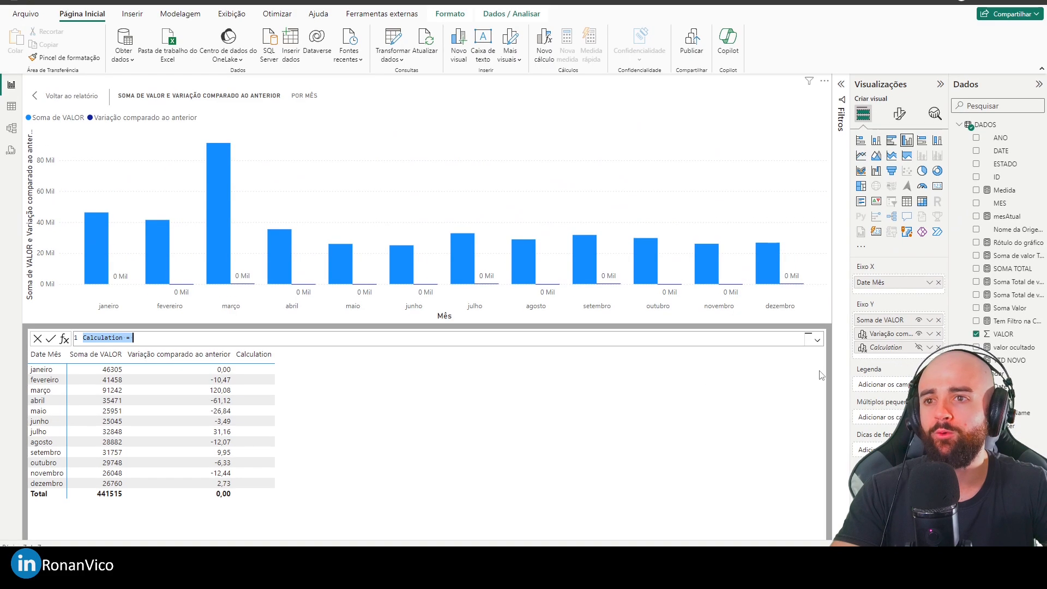
click(938, 347)
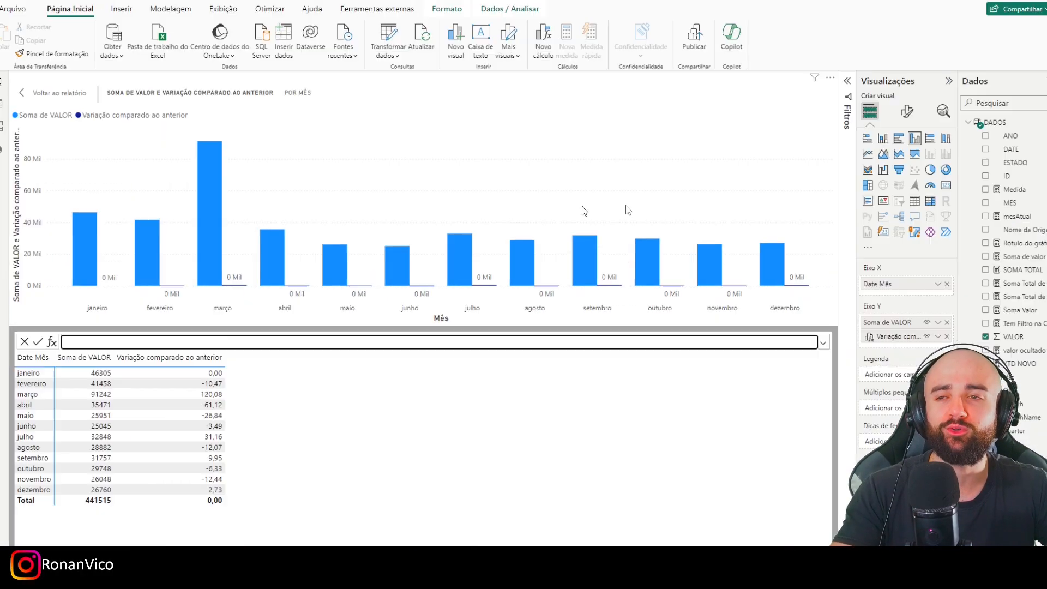
Try the visual as a clustered bar chart and look through its axis formatting options
click(898, 115)
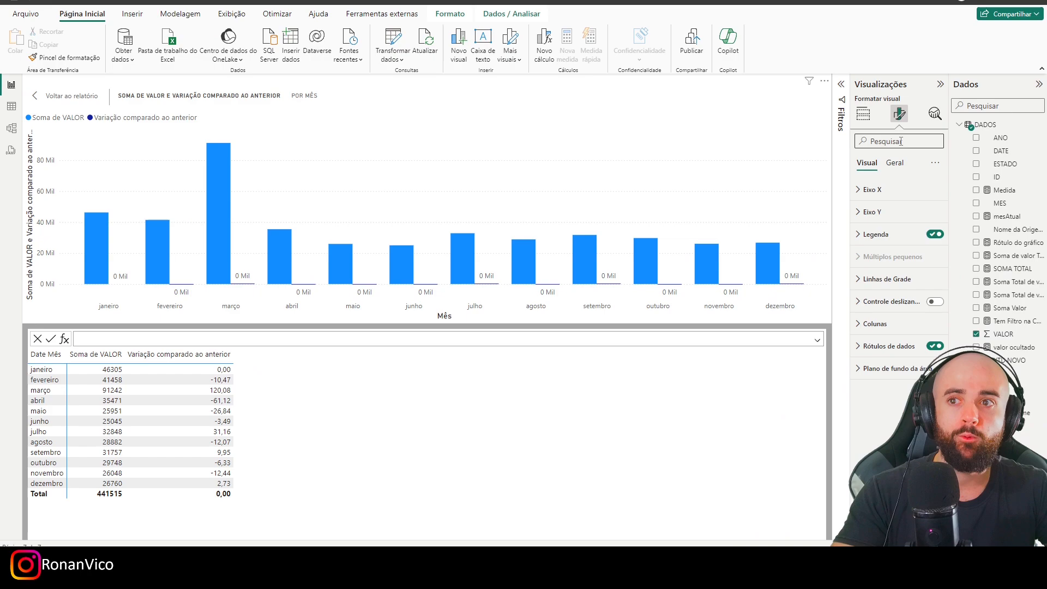
click(900, 195)
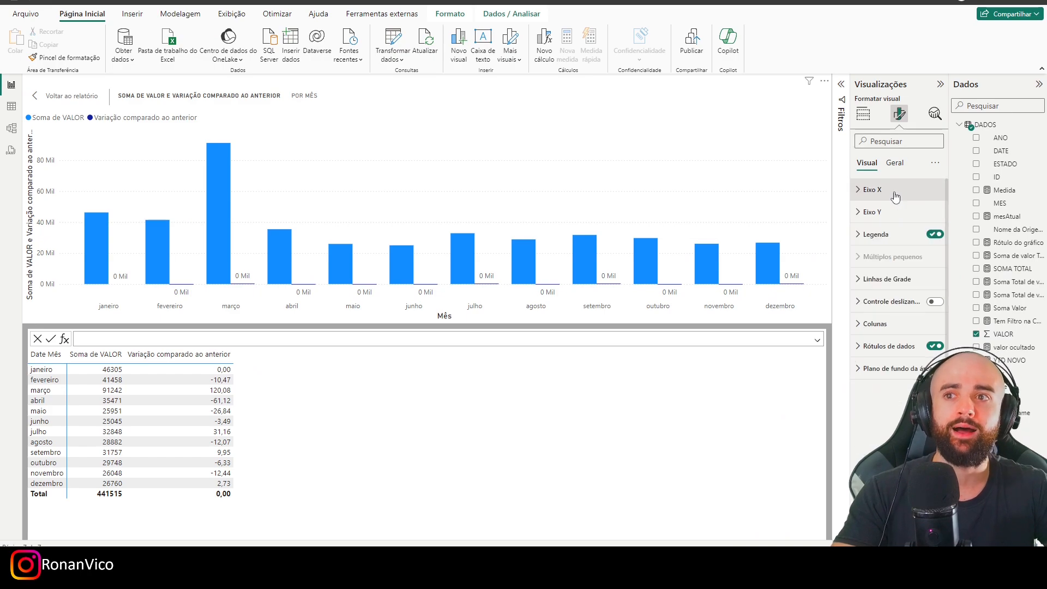
click(863, 116)
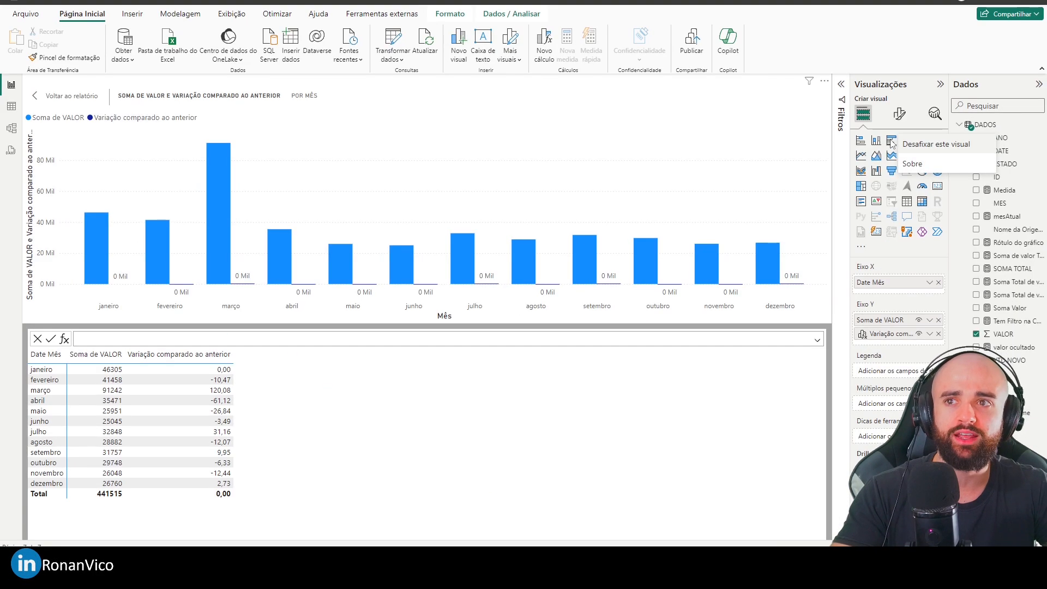
click(735, 147)
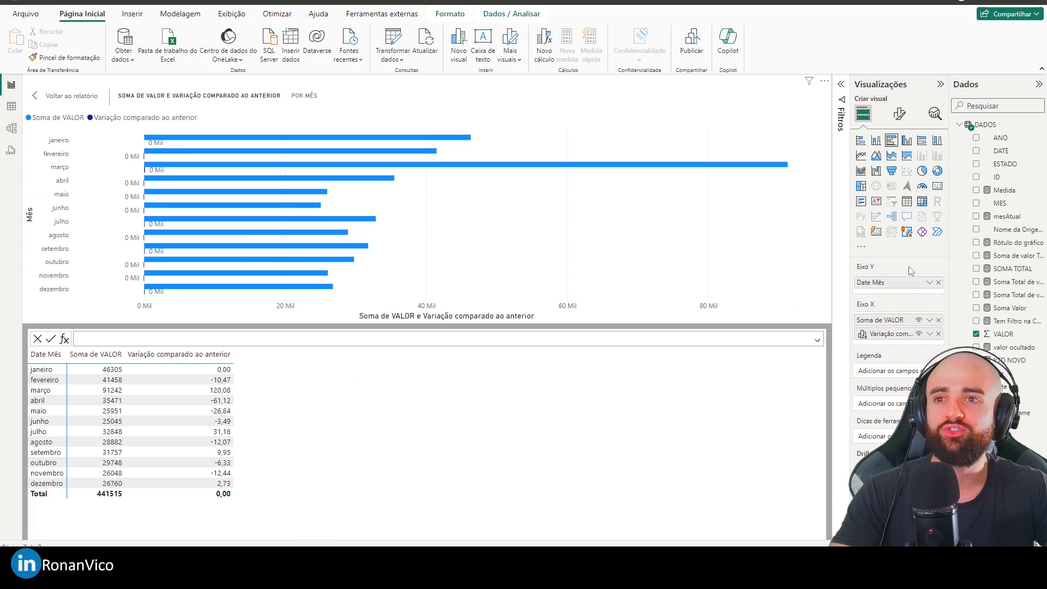
click(898, 113)
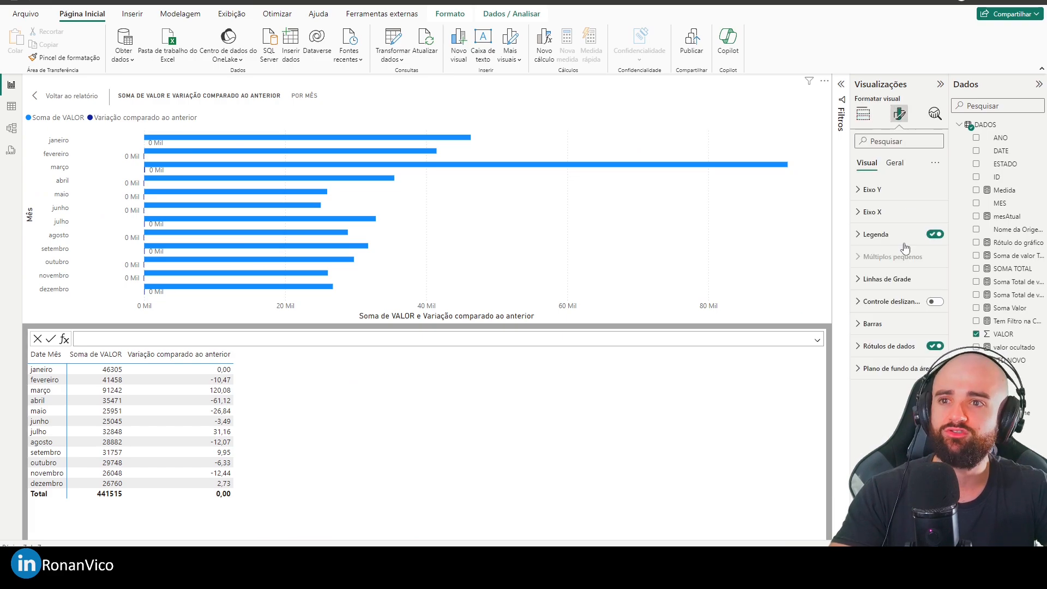
click(889, 212)
click(888, 212)
click(862, 113)
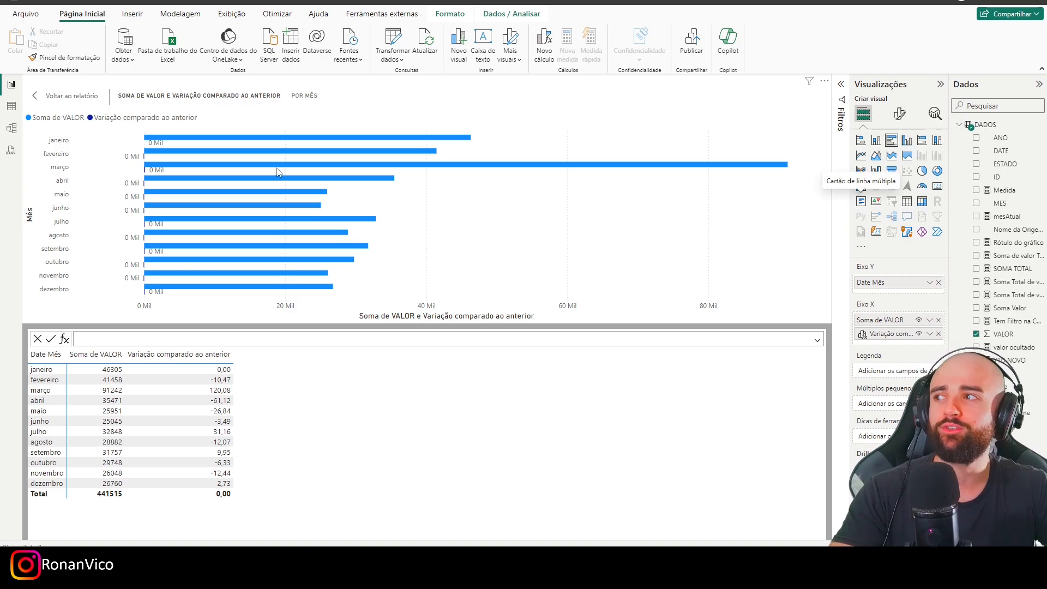
Try the visual as a multi-row card without Variação comparado ao anterior, and undo the changes back to the clustered column chart
click(861, 186)
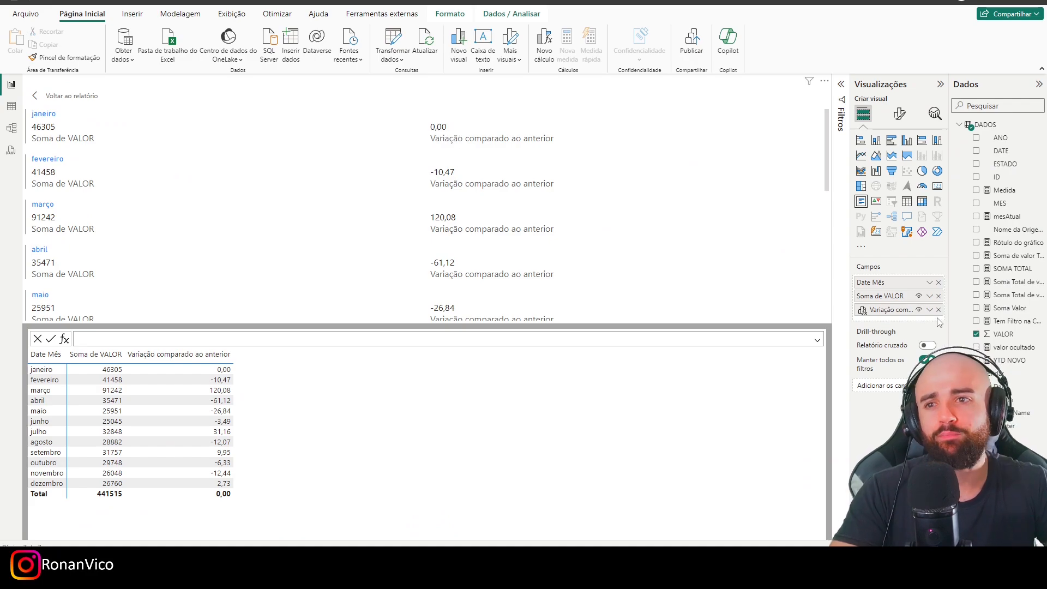
click(918, 309)
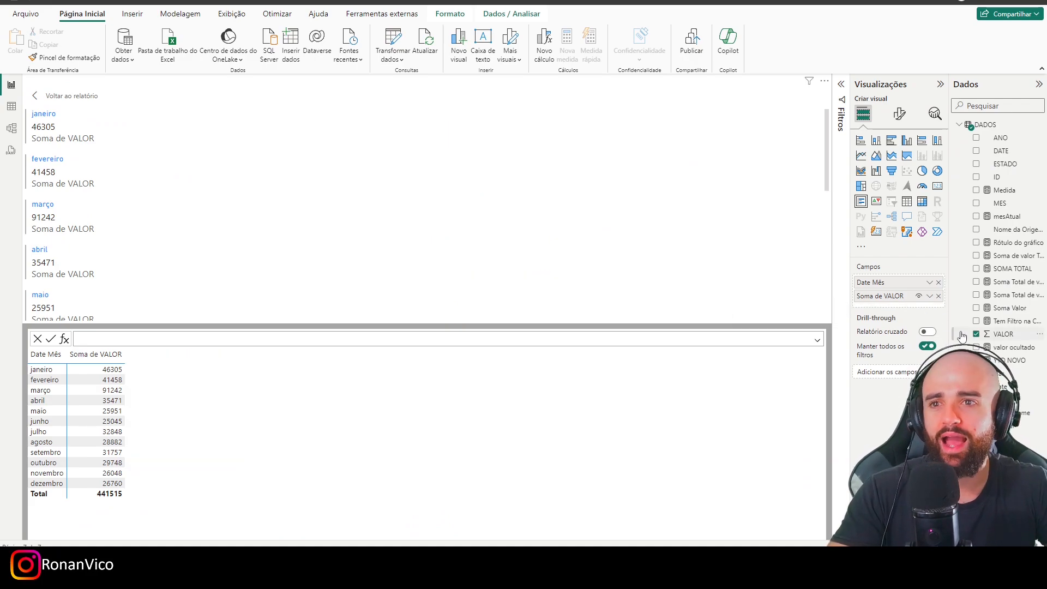
click(916, 295)
key(ctrl+z)
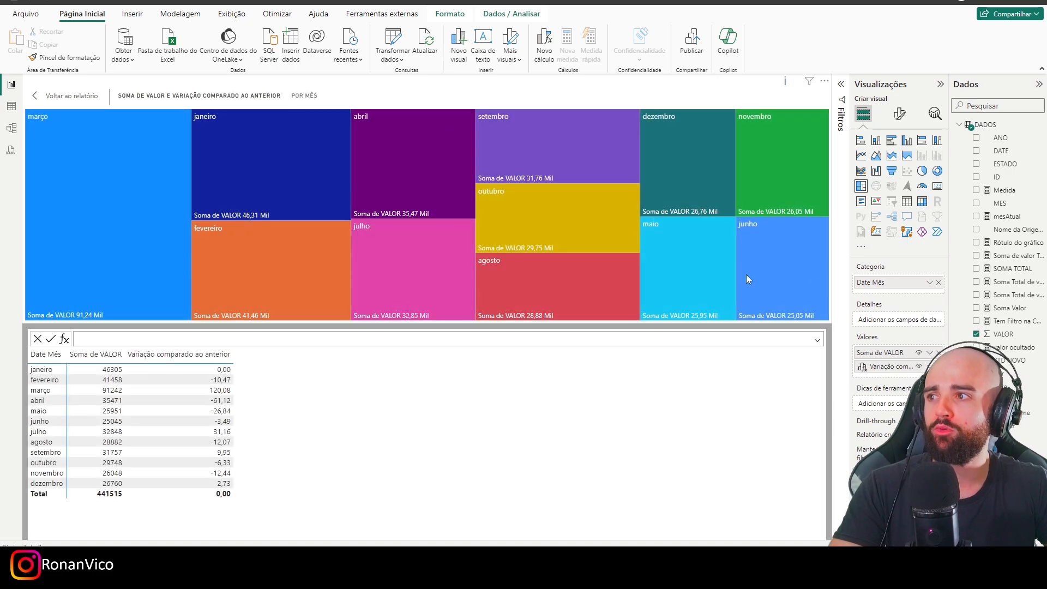
key(ctrl+z)
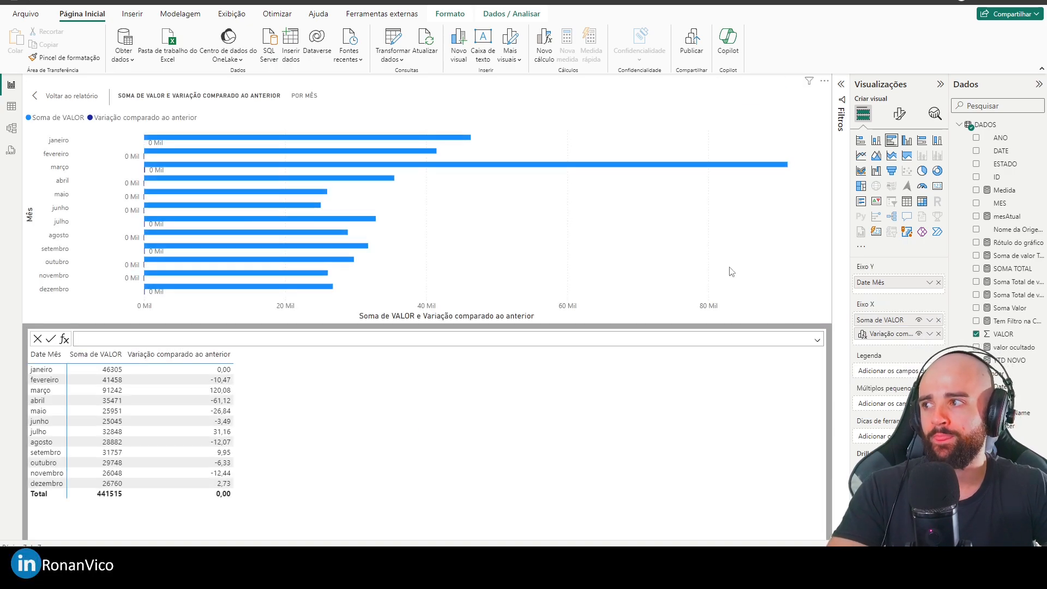
key(ctrl+z)
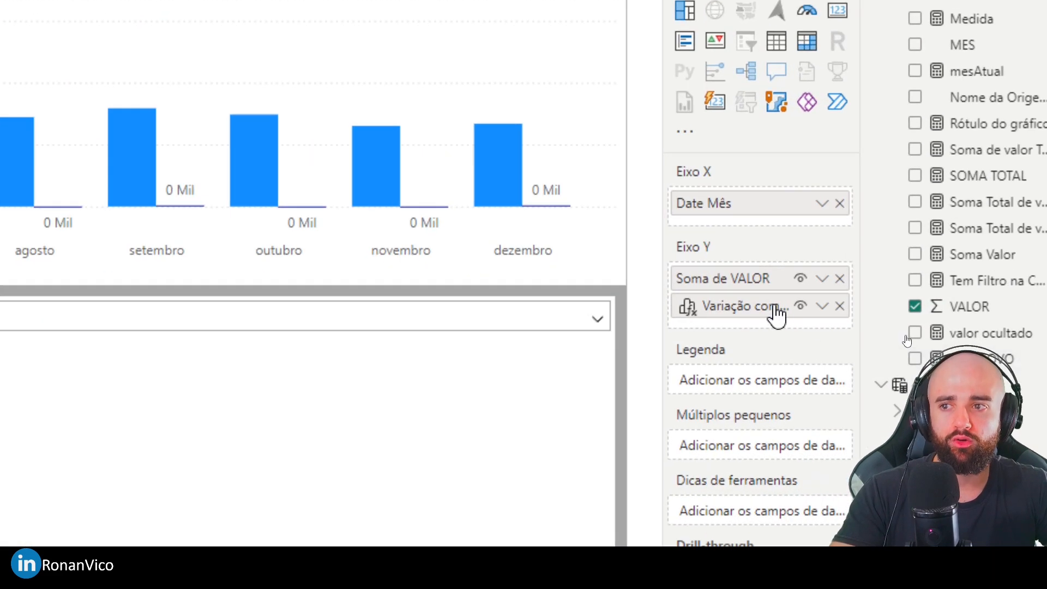
Move Variação comparado ao anterior to the tooltips and wrap its DIVIDE expression in FORMAT with "Percent" in place of * 100
drag(908, 338, 906, 433)
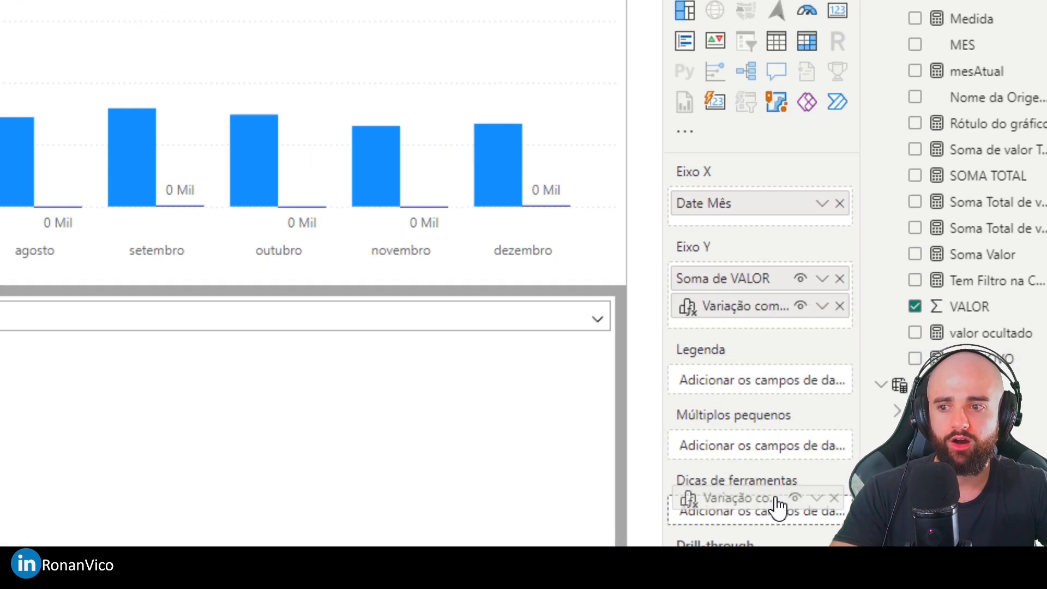
drag(779, 507, 773, 502)
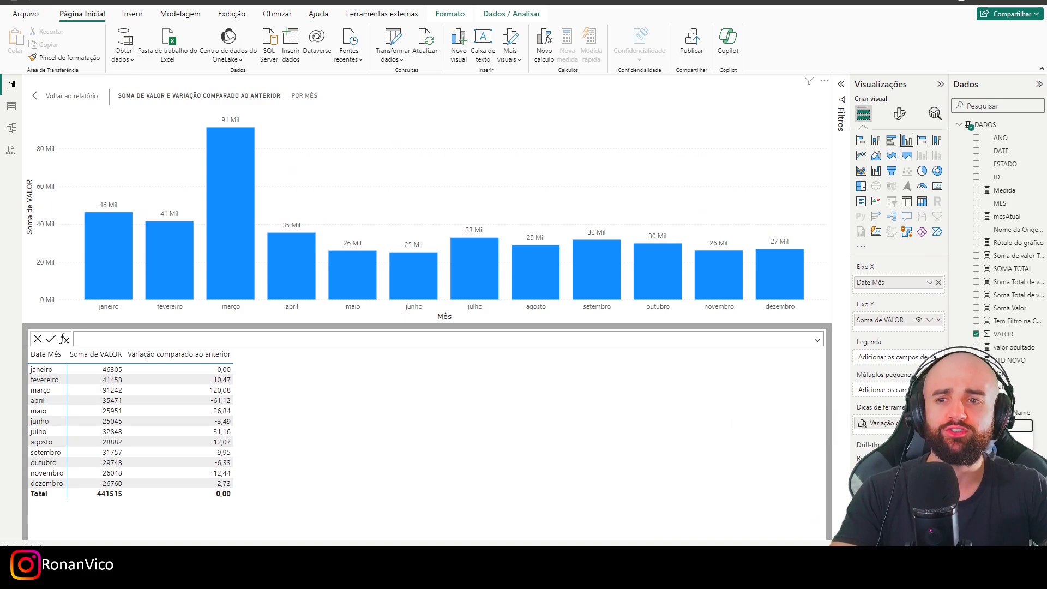
click(975, 426)
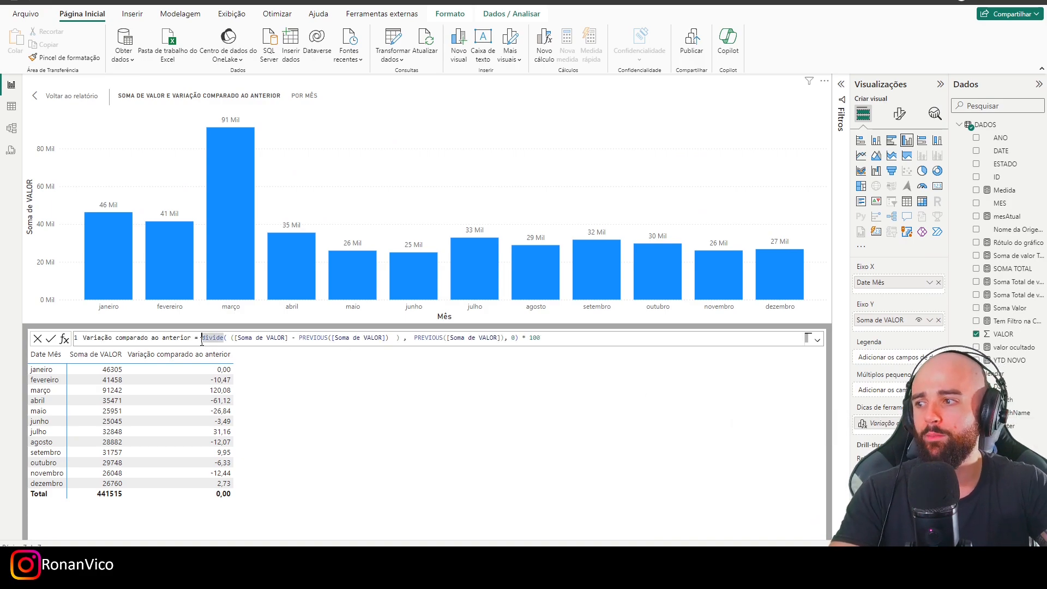
text(Format()
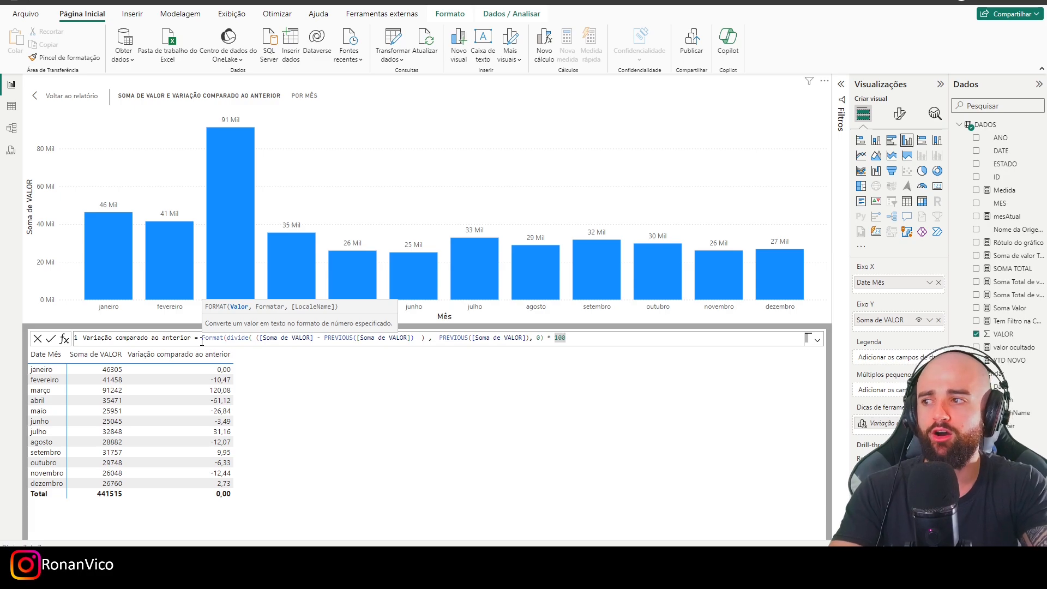
key(BackSpace)
key(BackSpace)
key(BackSpace)
key(BackSpace)
key(BackSpace)
key(BackSpace)
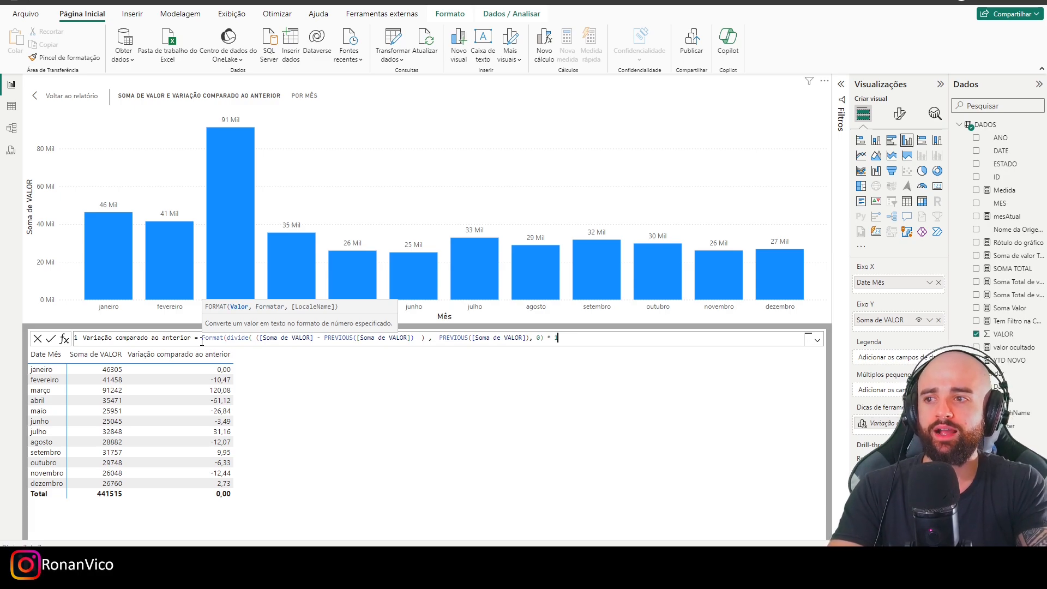
text(,"Percent"))
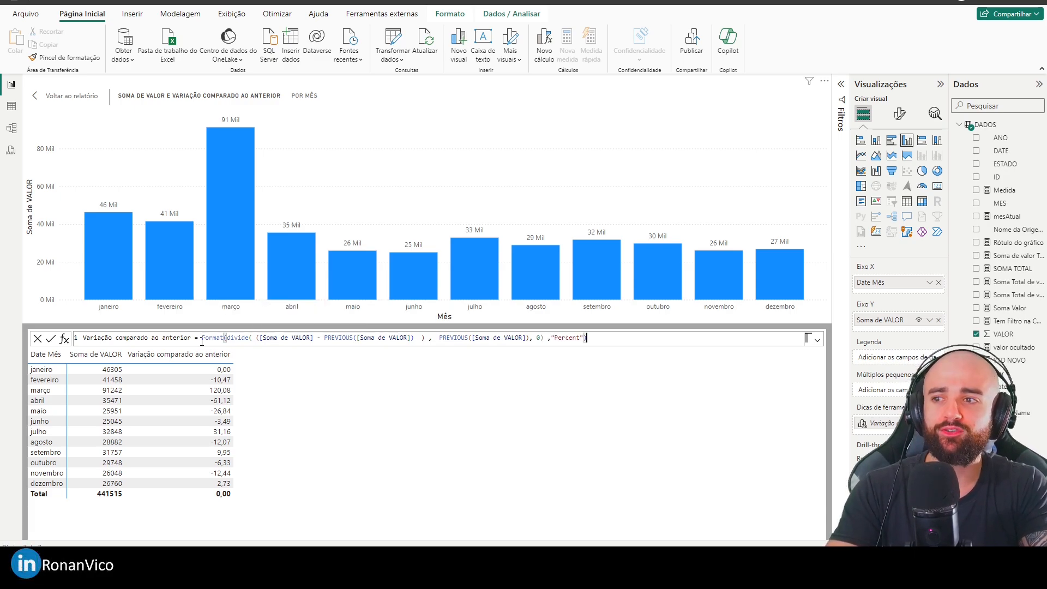
key(Return)
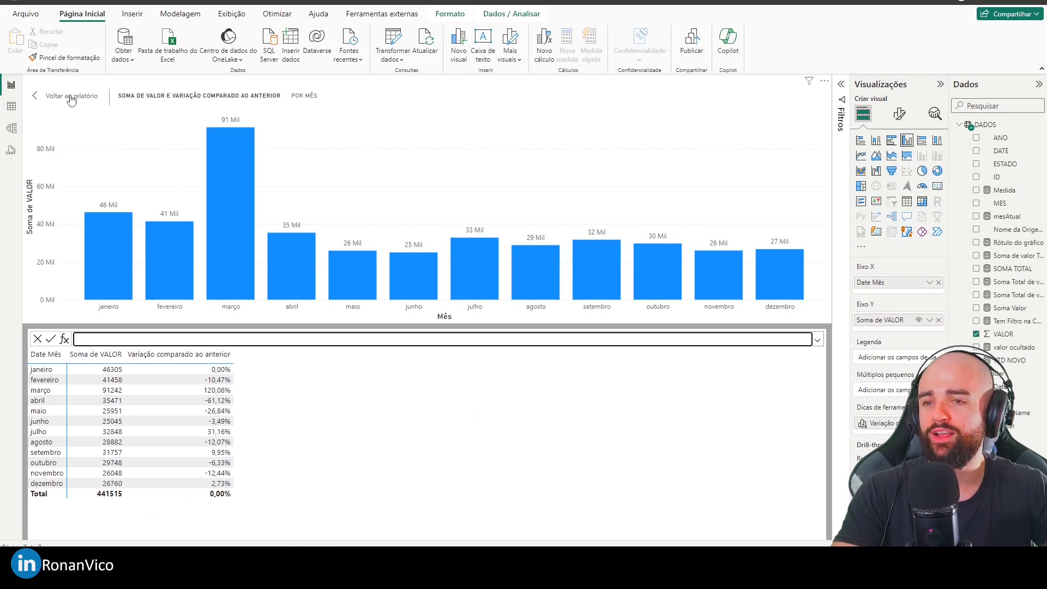
Return to the report page, duplicate the Soma de VALOR column chart and place the copy beside the original
click(71, 98)
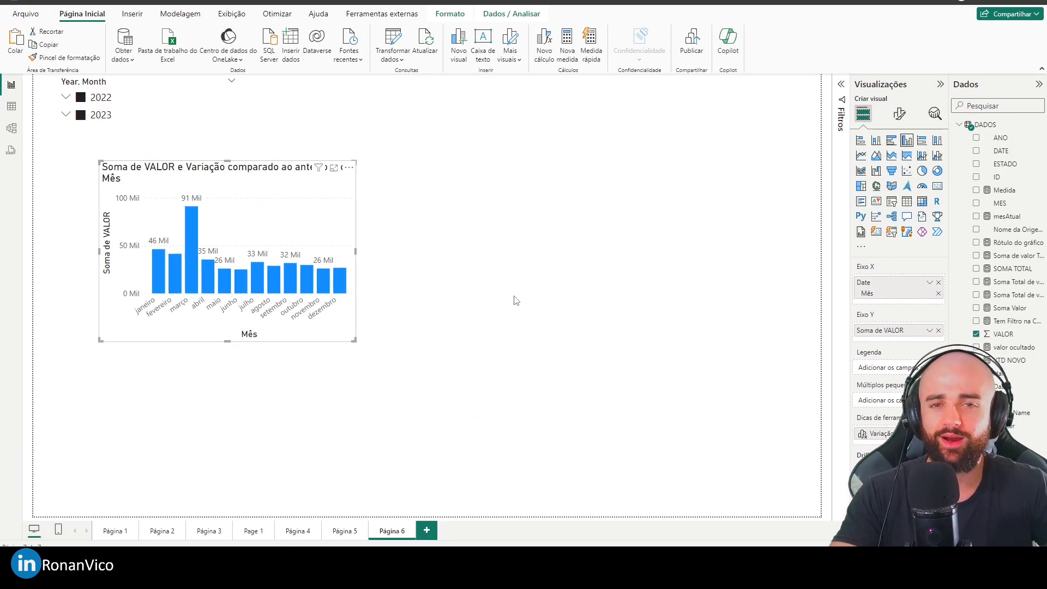
right_click(343, 338)
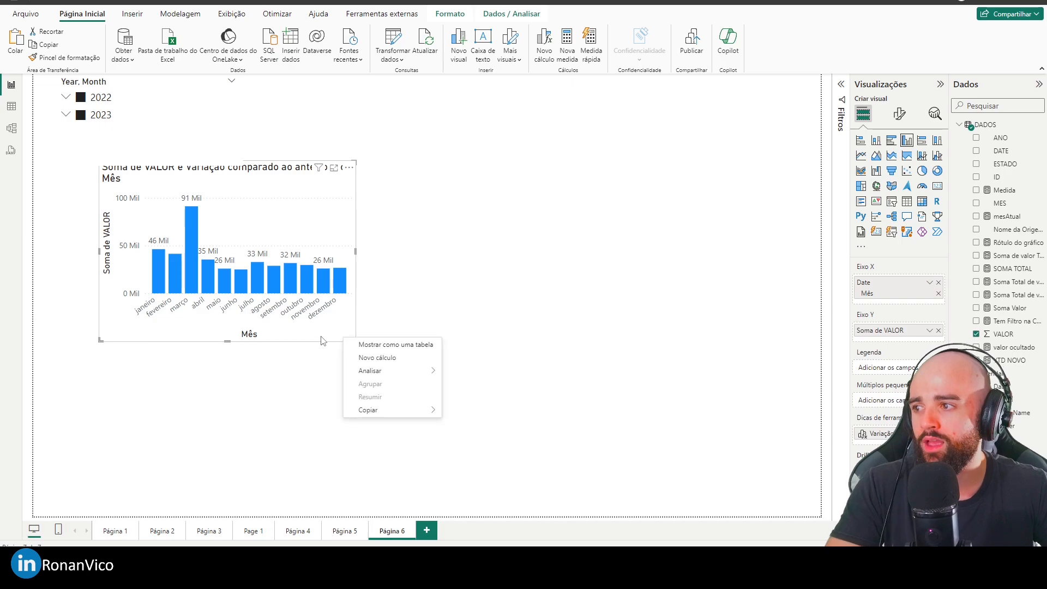
click(308, 338)
key(ctrl+c)
key(ctrl+v)
drag(309, 340, 570, 334)
In the copied chart's calculation editor, remove the blank calculation and swap Soma de VALOR into the tooltips and Variação comparado ao anterior onto the Y axis
right_click(554, 339)
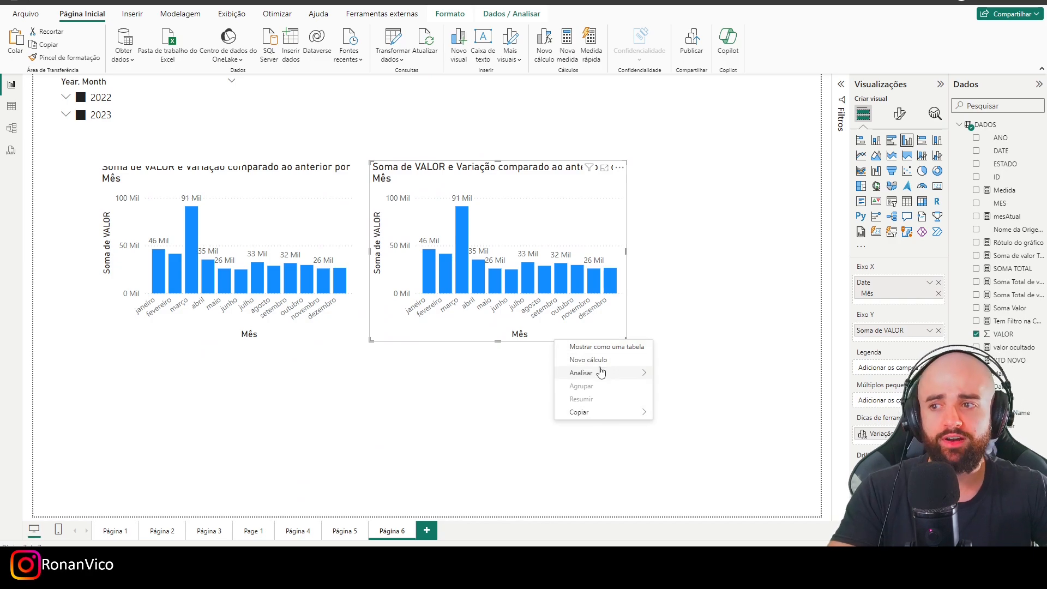
click(616, 360)
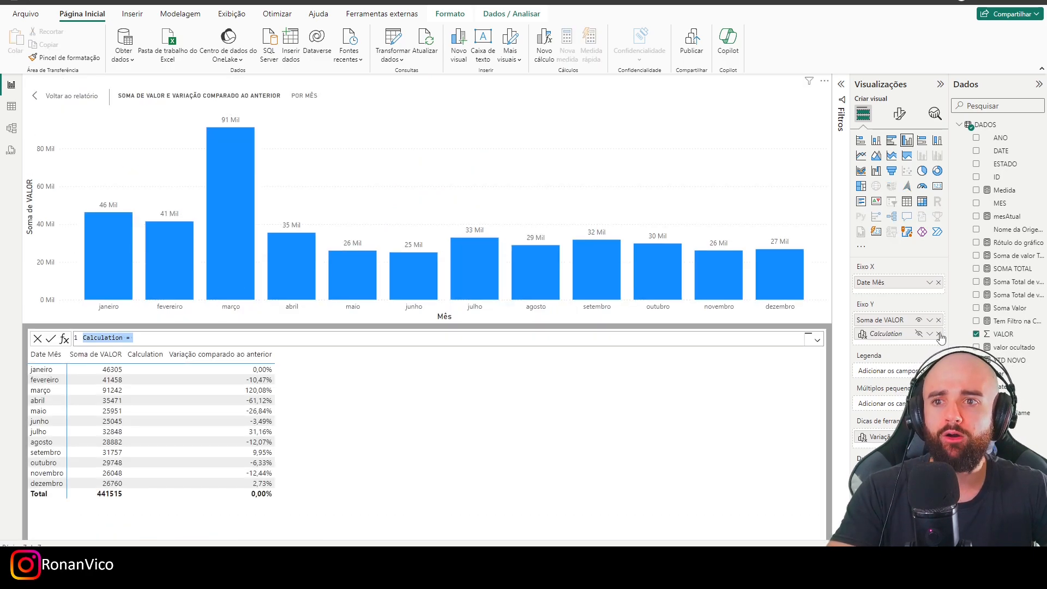
drag(940, 338, 894, 371)
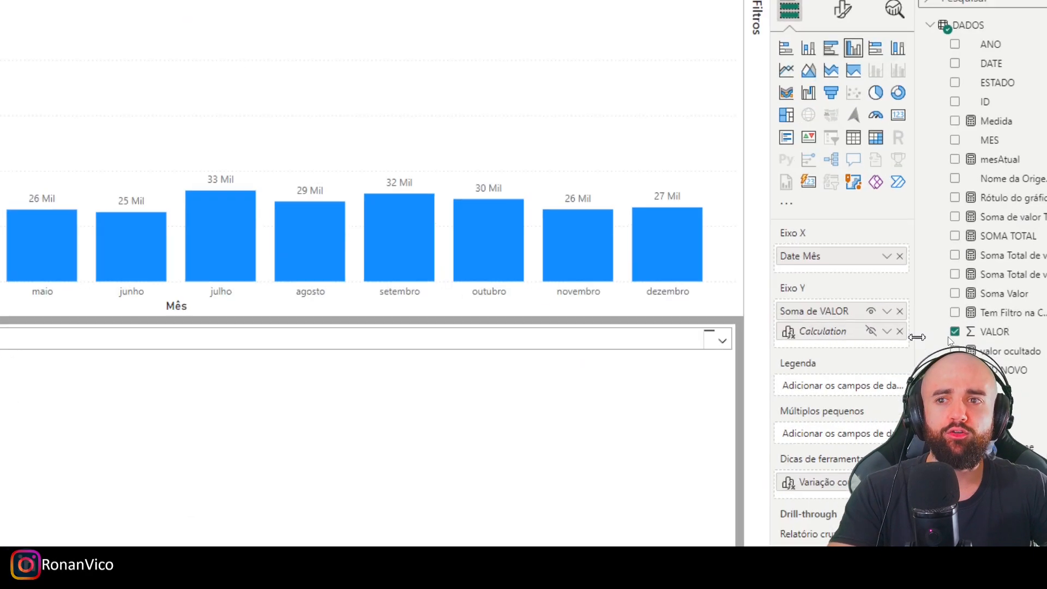
click(938, 334)
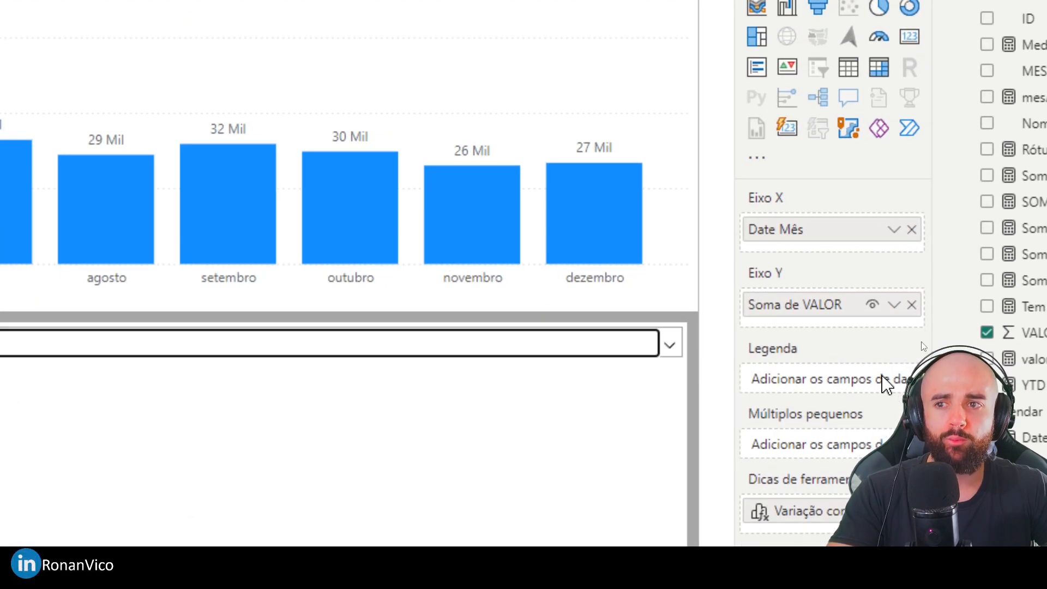
drag(911, 321, 914, 425)
drag(798, 488, 821, 284)
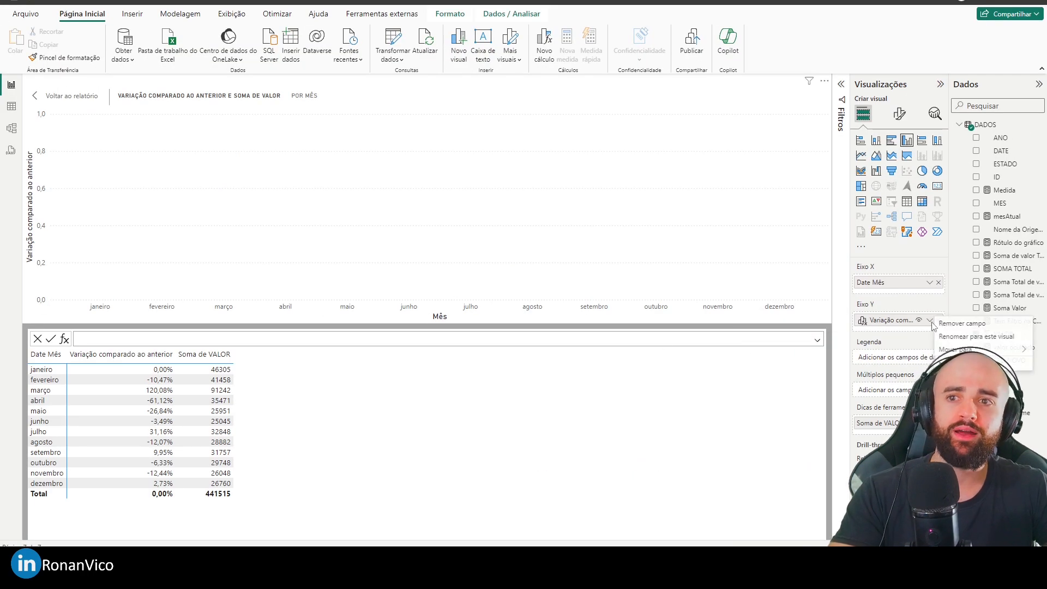
Remove FORMAT and "Percent" from the copied chart's Variação comparado ao anterior formula, commit it and return to the report page
click(963, 363)
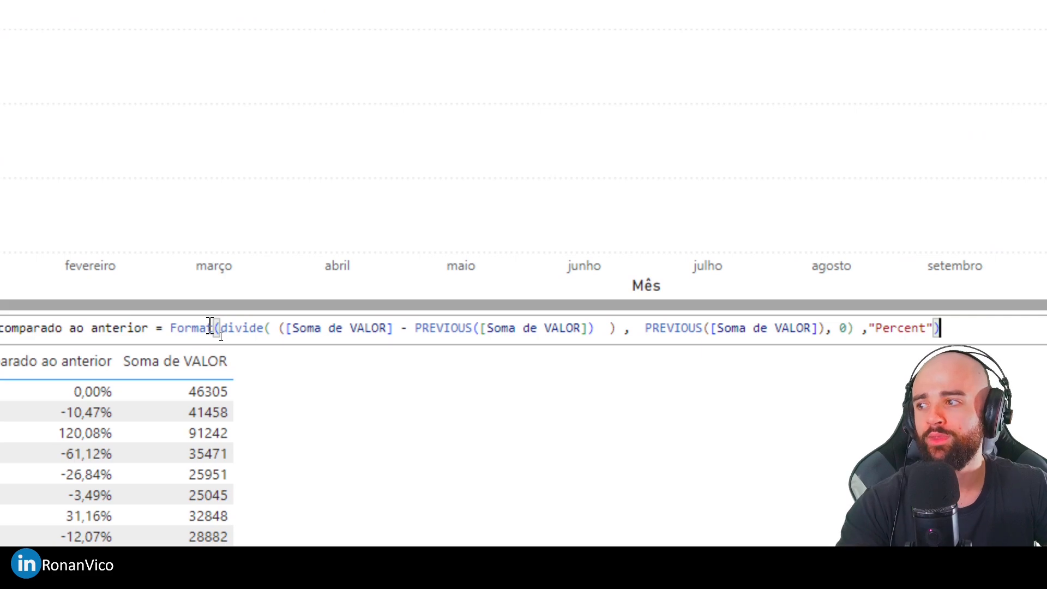
double_click(210, 326)
key(Delete)
key(Delete)
drag(892, 328, 805, 328)
key(Delete)
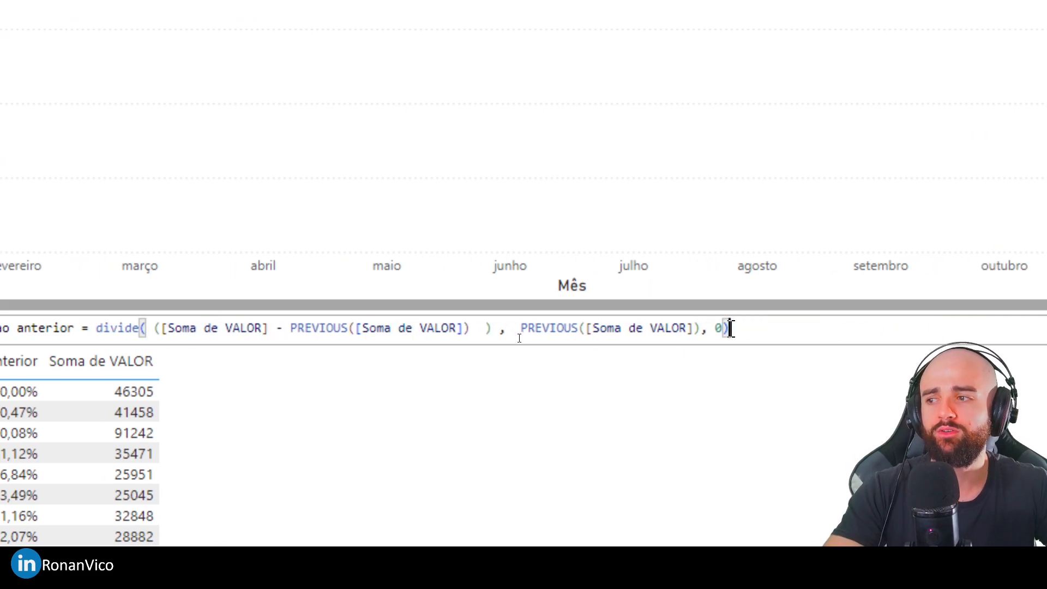
key(Return)
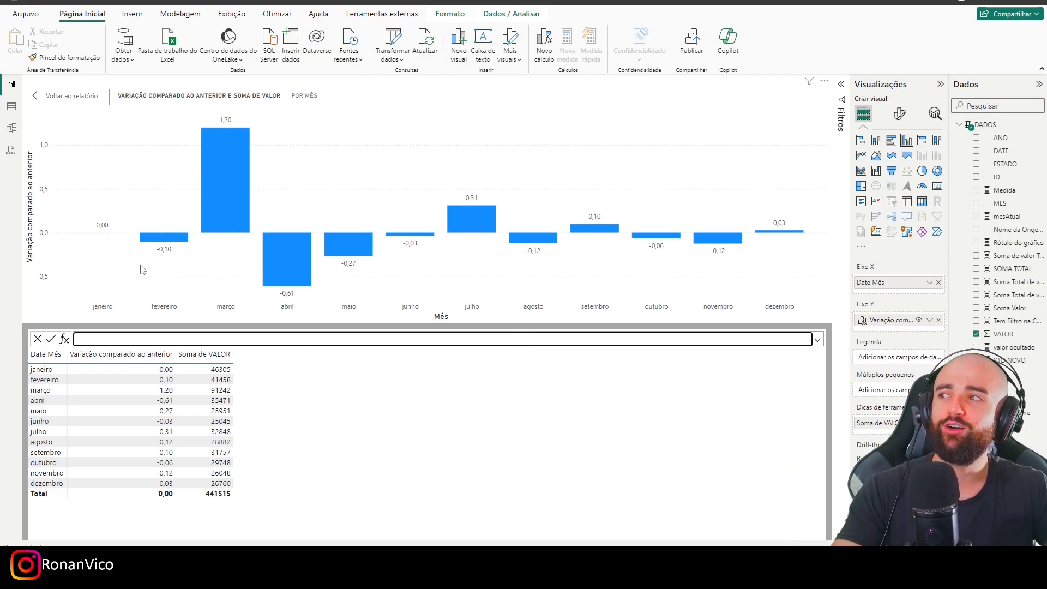
click(64, 98)
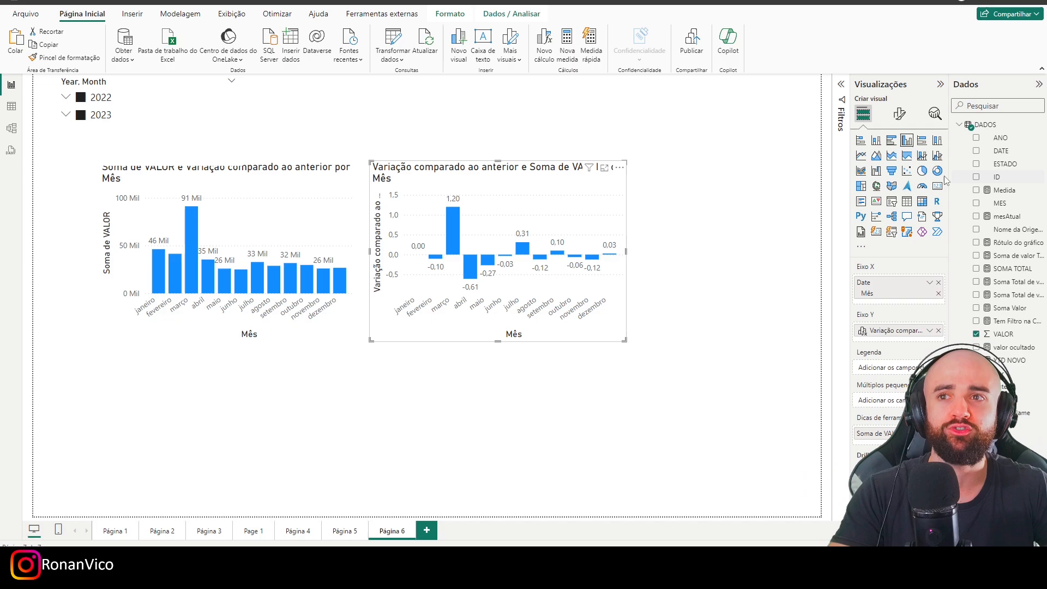
Convert the copied variation chart to a line chart, shorten it and place it over the upper part of the Soma de VALOR column chart
click(861, 156)
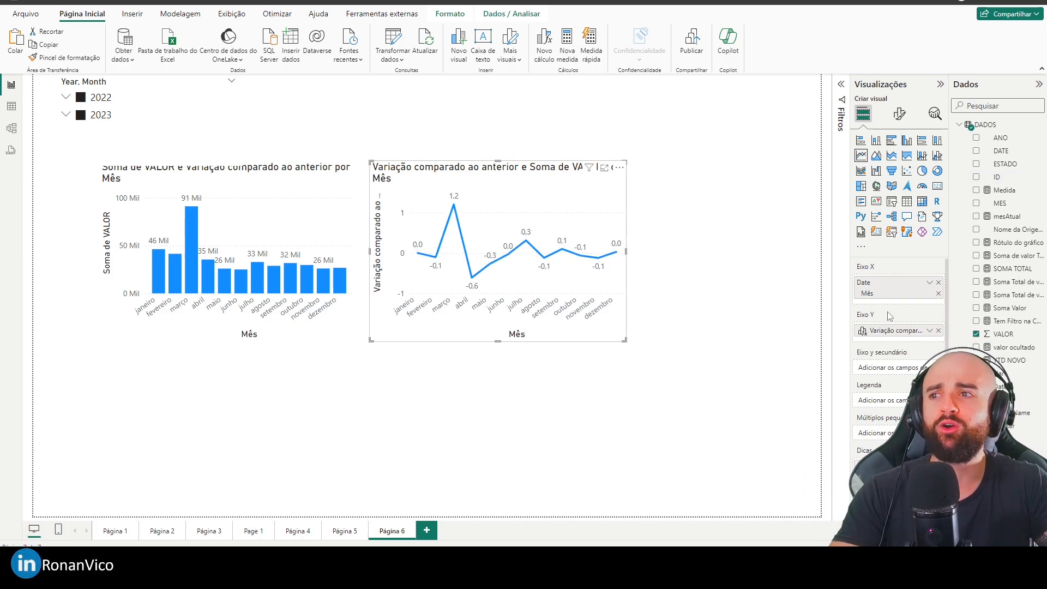
drag(497, 341, 499, 229)
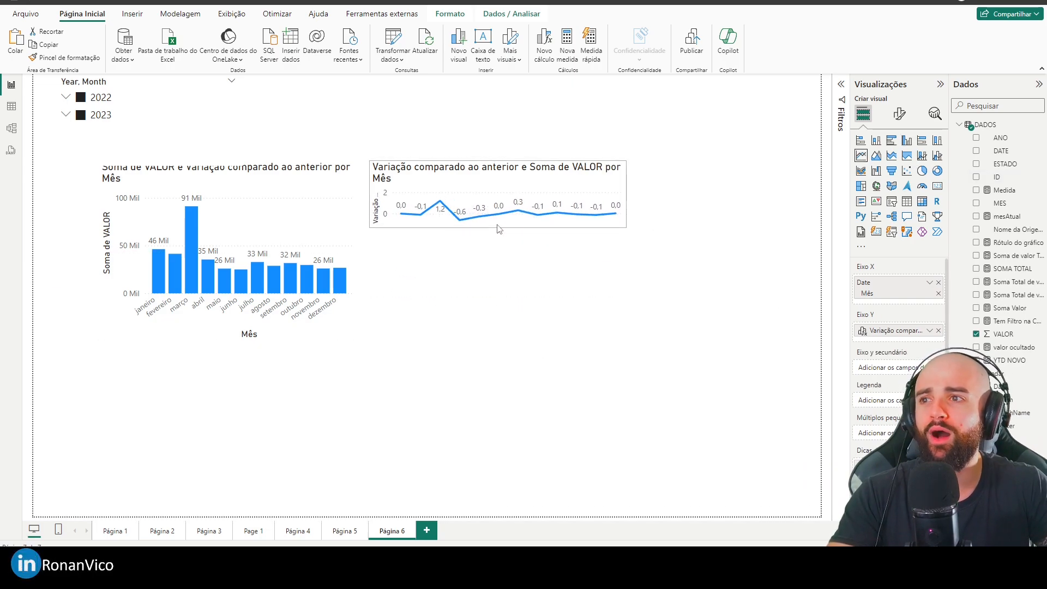
drag(504, 193, 233, 190)
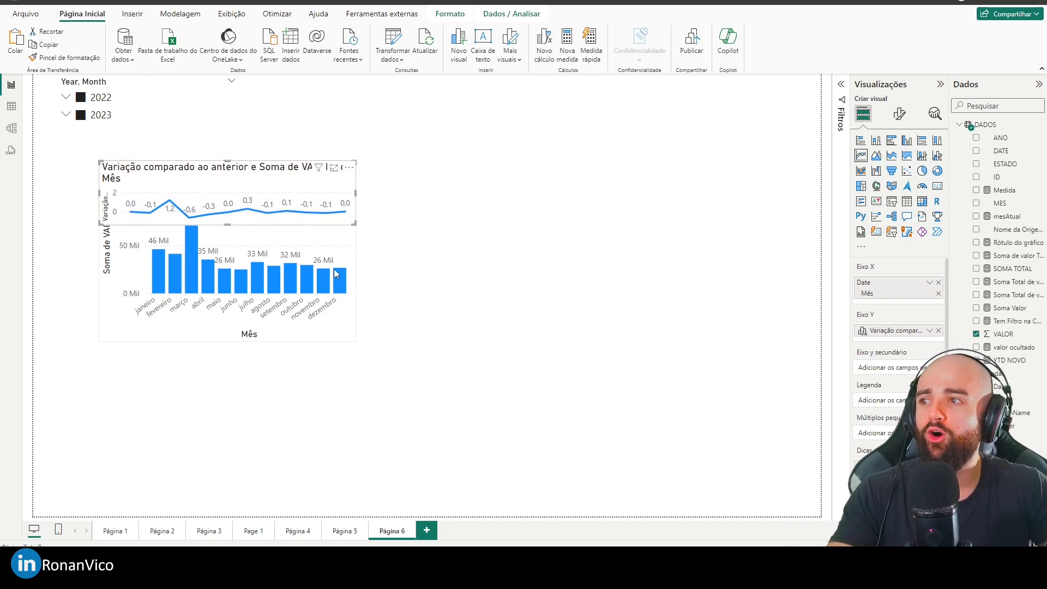
Try to raise the background transparency of the line chart in its general effects settings
click(901, 114)
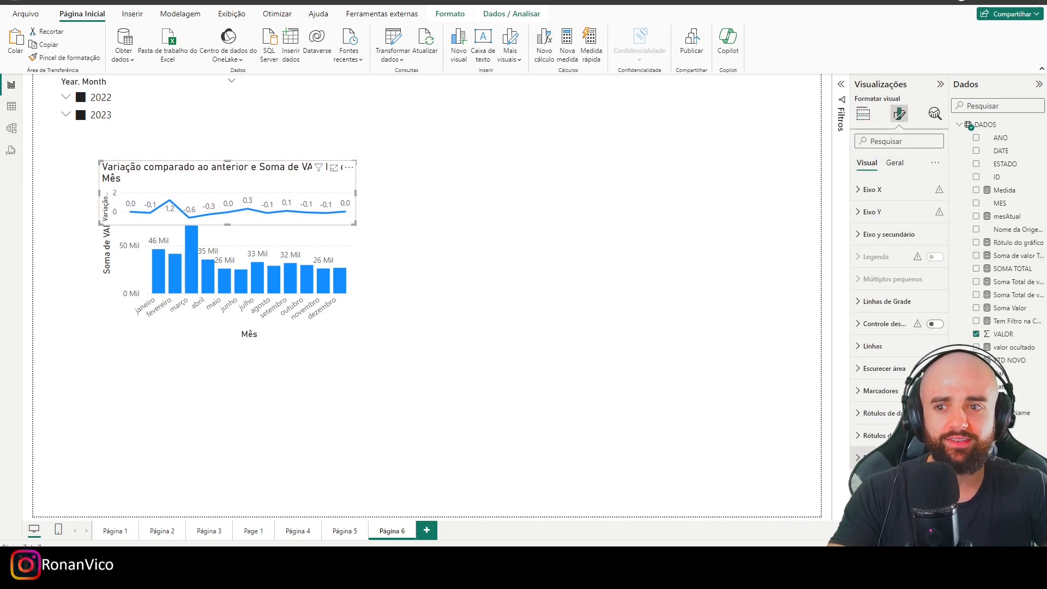
click(894, 162)
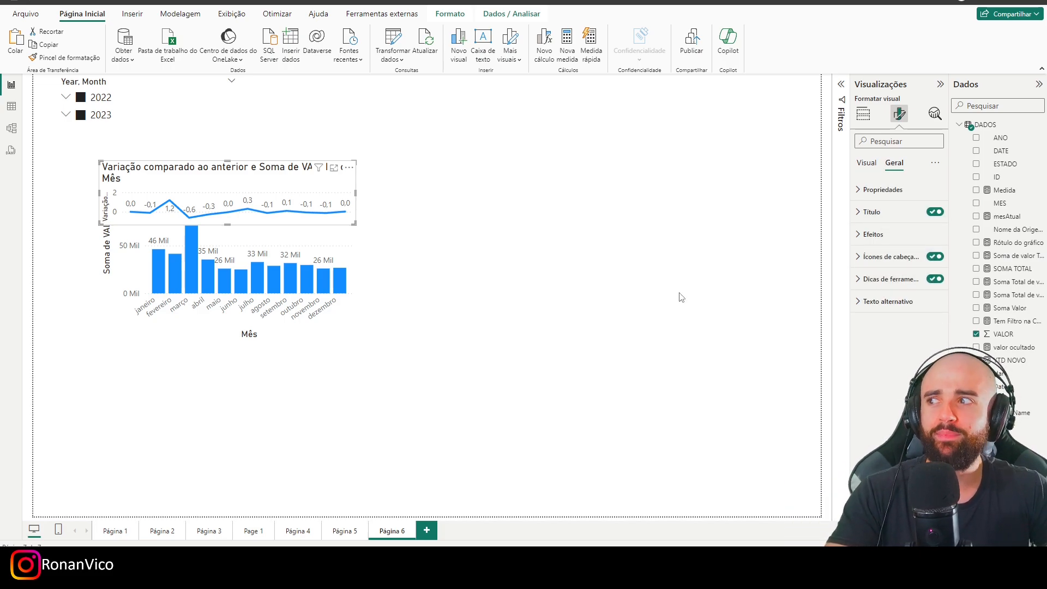
mouse_move(220, 226)
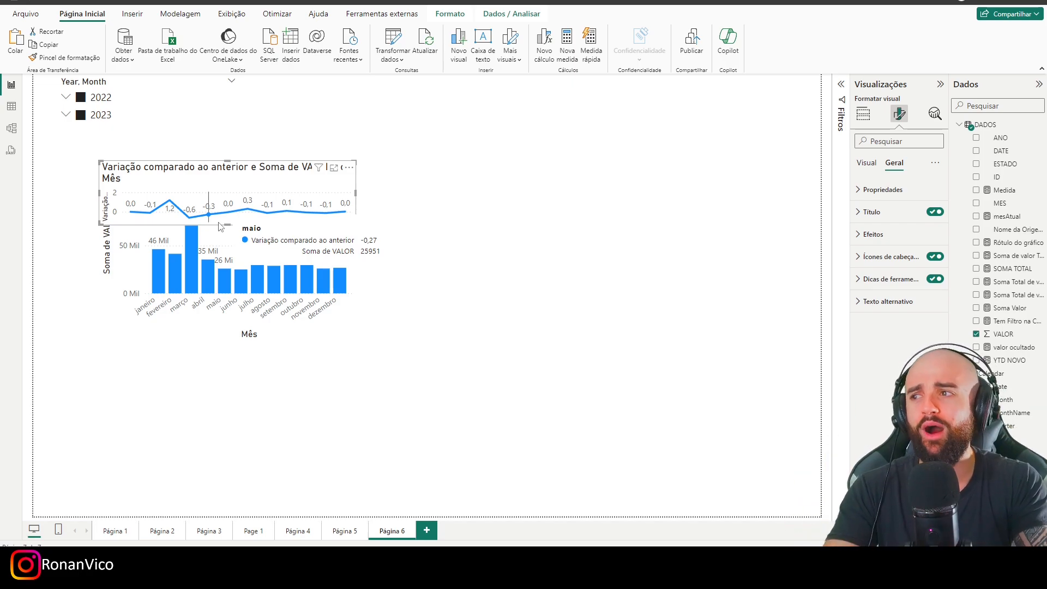
mouse_move(225, 225)
mouse_down()
mouse_move(229, 205)
mouse_move(228, 224)
mouse_up()
click(872, 234)
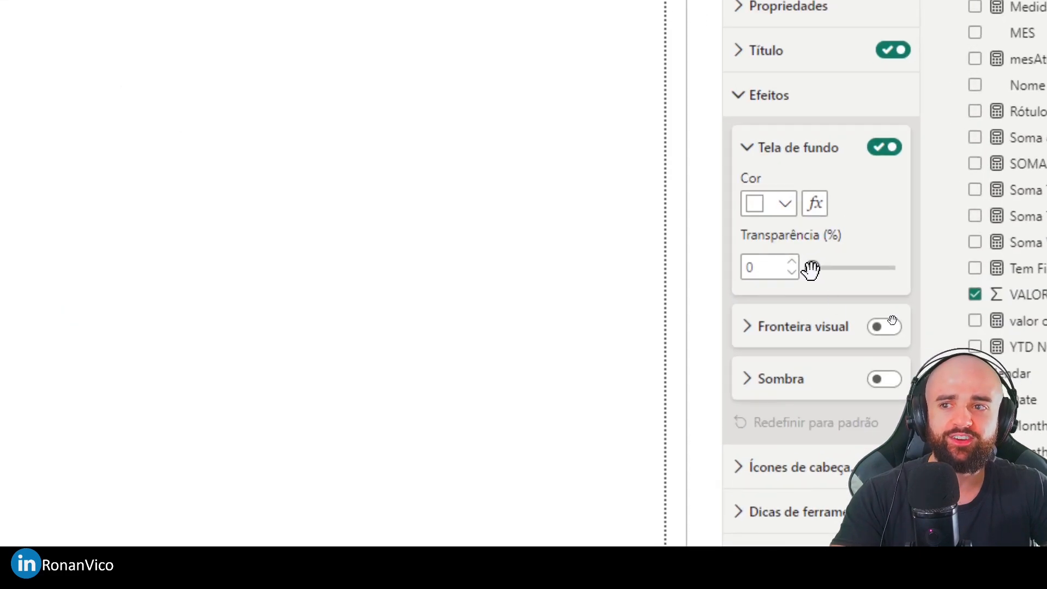
drag(894, 321, 935, 320)
click(589, 356)
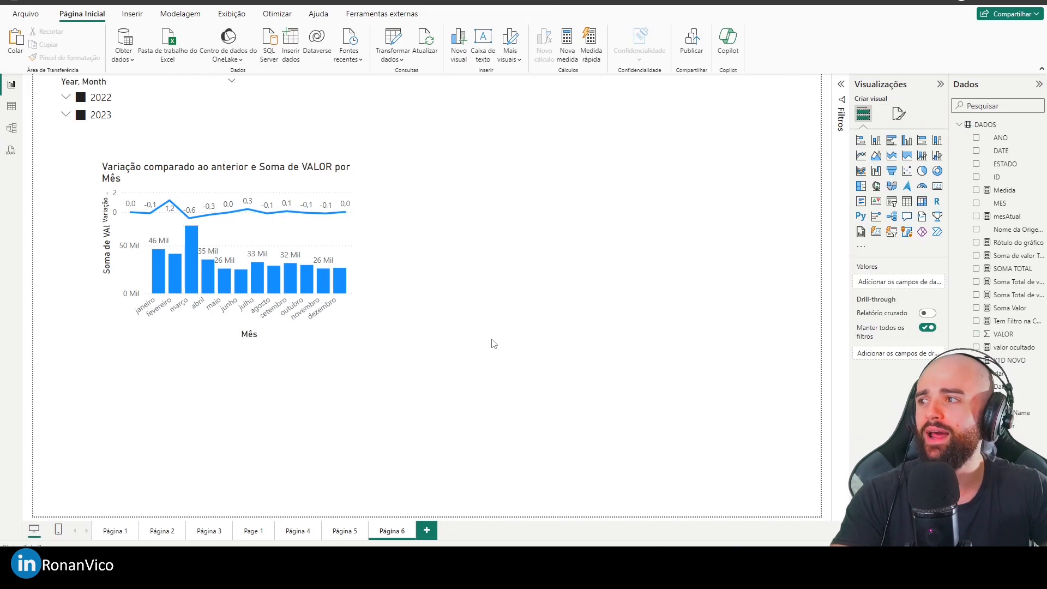
Adjust the lower edge of the overlaid line chart so it covers less of the columns beneath it
click(256, 201)
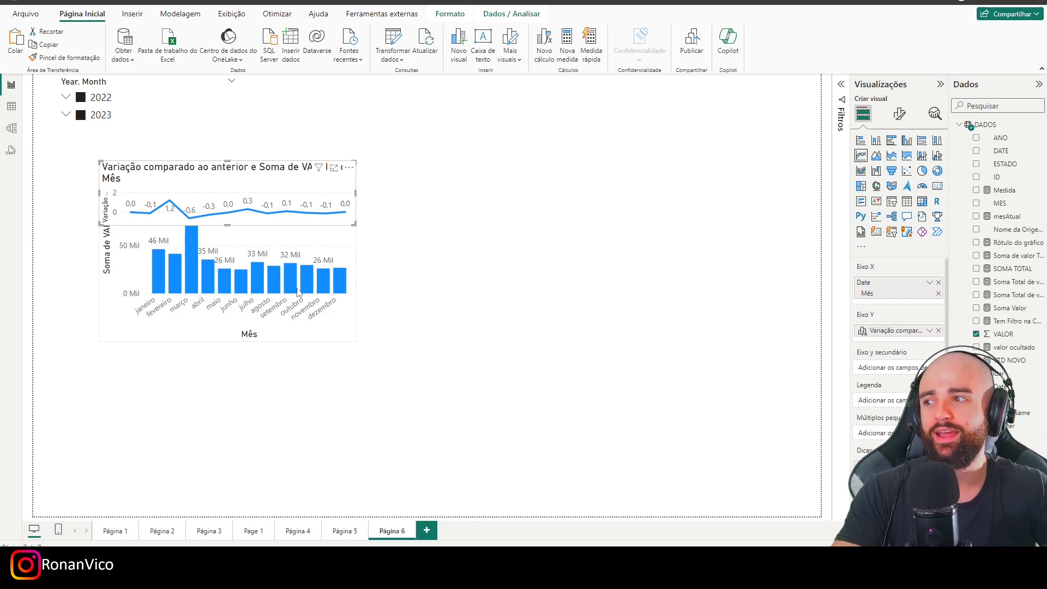
drag(228, 225, 227, 218)
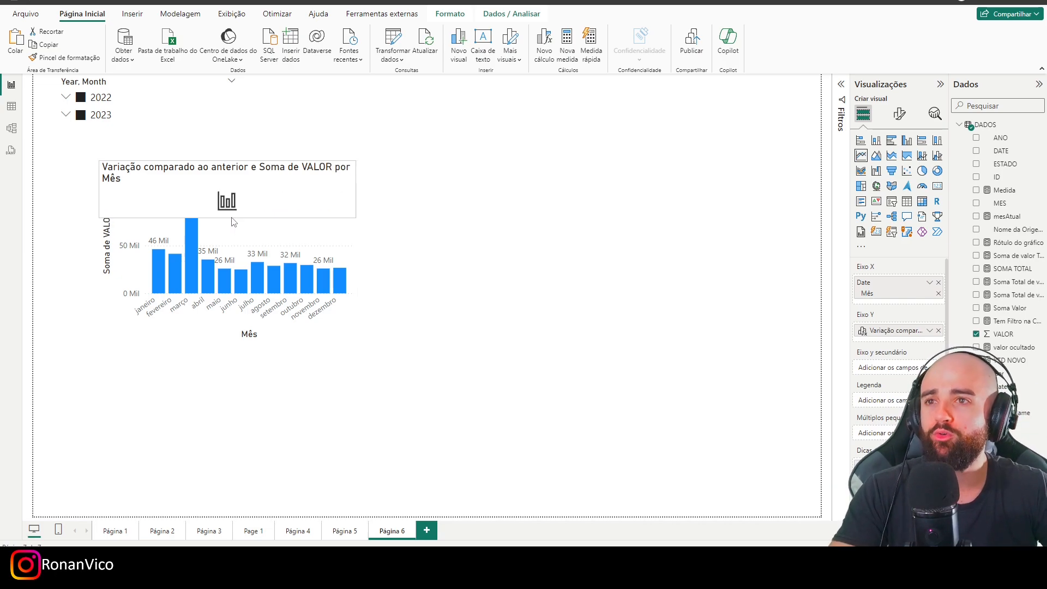
click(324, 341)
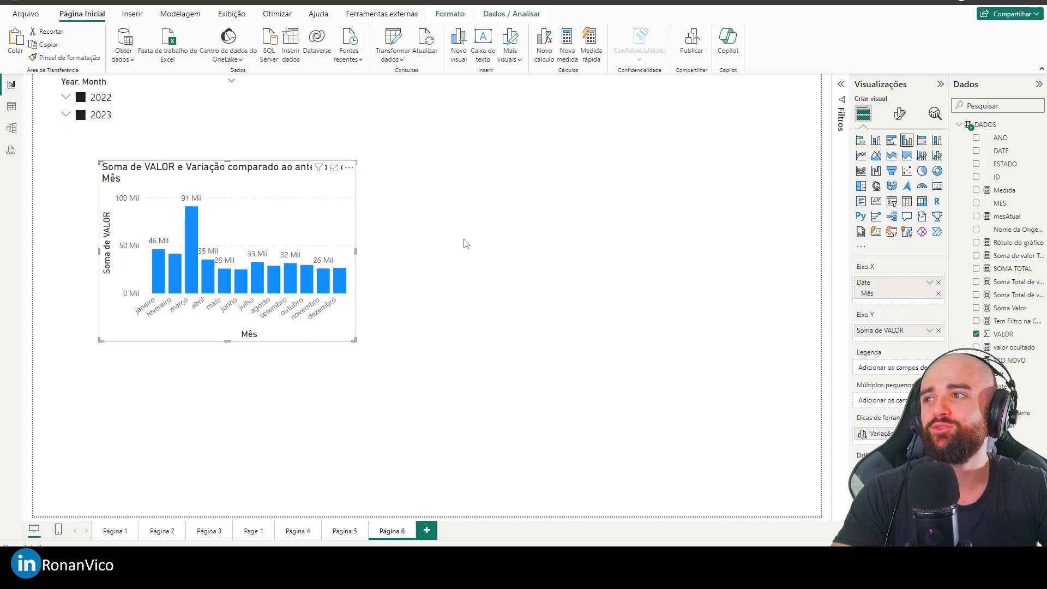
click(462, 241)
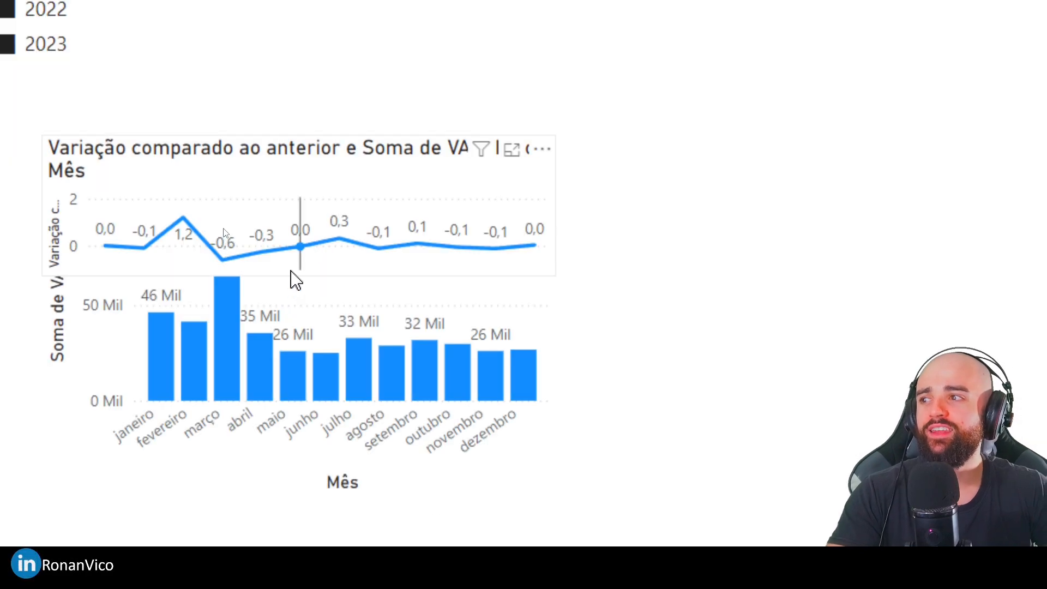
click(217, 231)
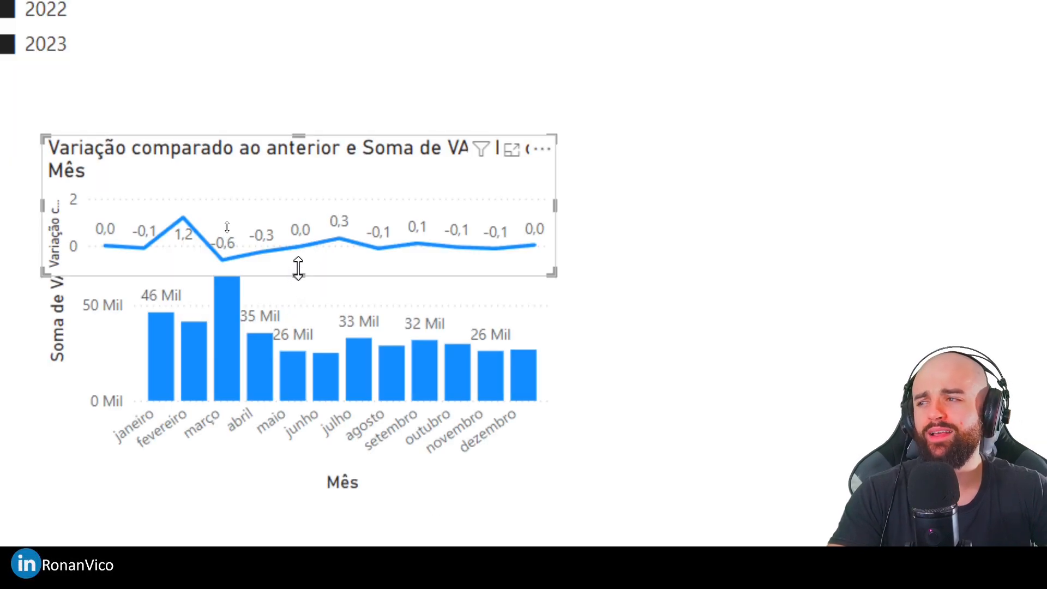
drag(298, 267, 308, 253)
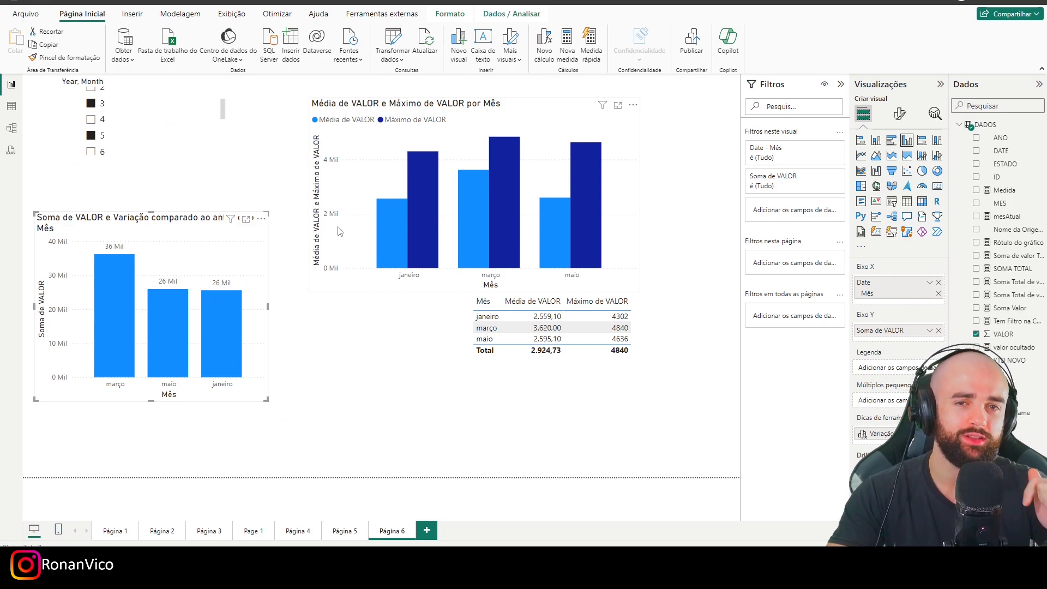
Reposition the Média and Máximo column chart, the matching table and the Soma de VALOR chart, and shorten the table from its upper edge
click(343, 145)
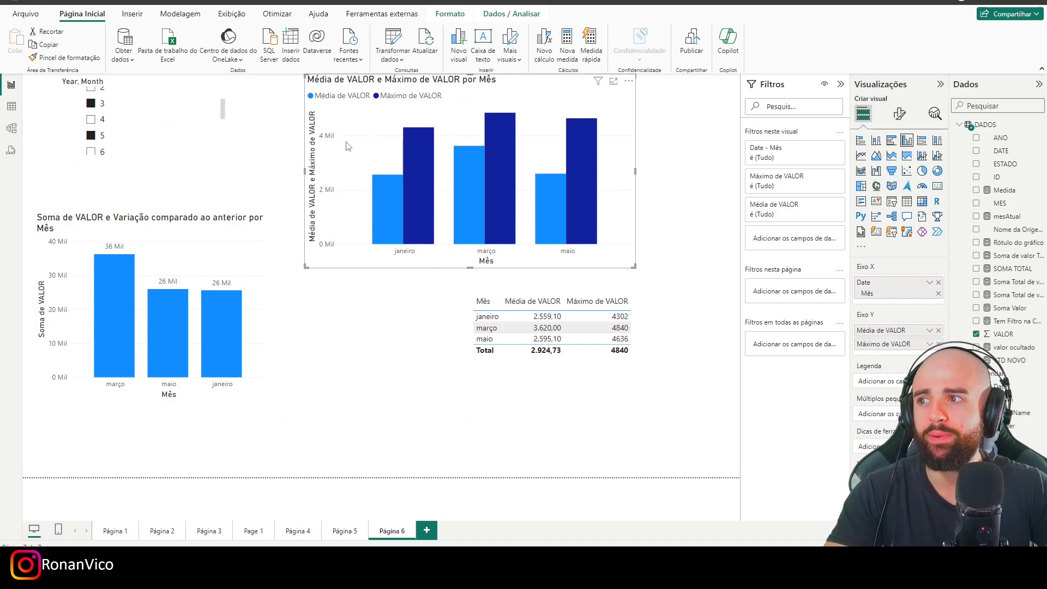
drag(346, 146, 356, 122)
drag(702, 354, 642, 354)
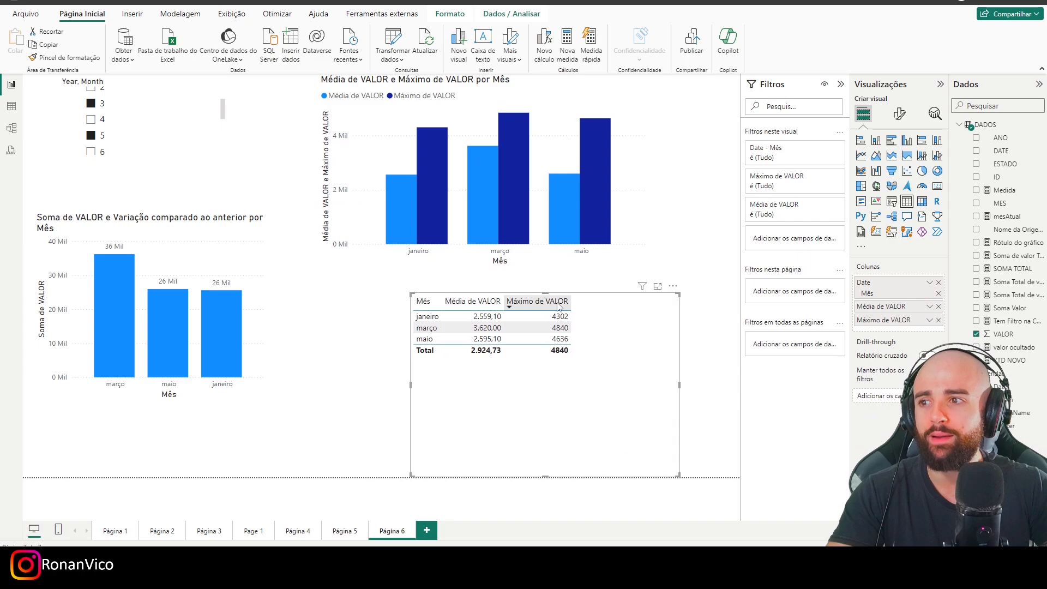
drag(545, 292, 545, 330)
mouse_move(260, 330)
mouse_down()
mouse_move(264, 289)
mouse_move(328, 315)
mouse_move(262, 319)
mouse_up()
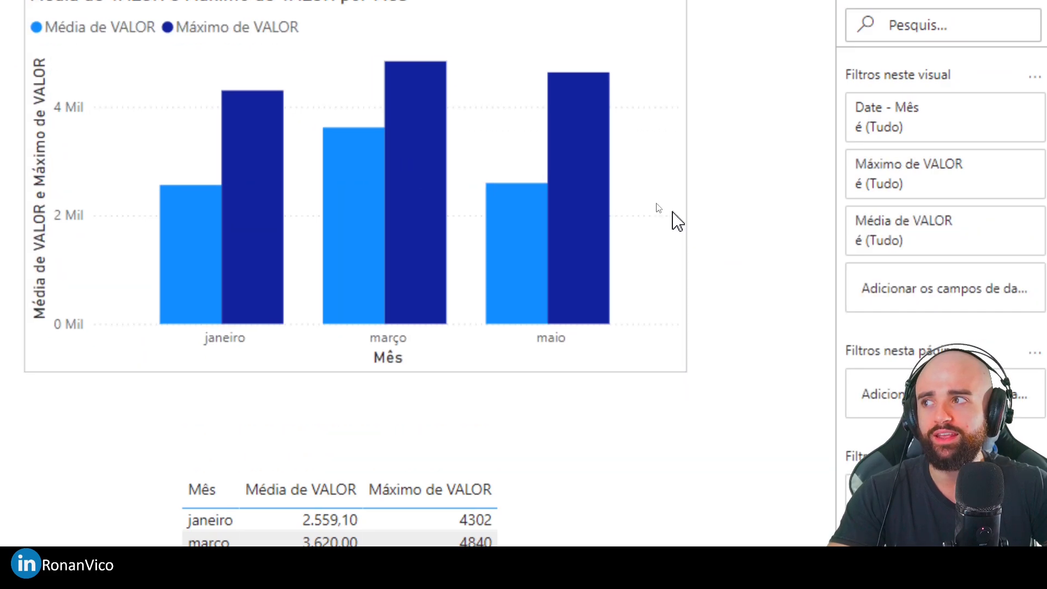
Create a new visual calculation on the Média and Máximo de VALOR column chart and name it Variação entre Barras
right_click(670, 217)
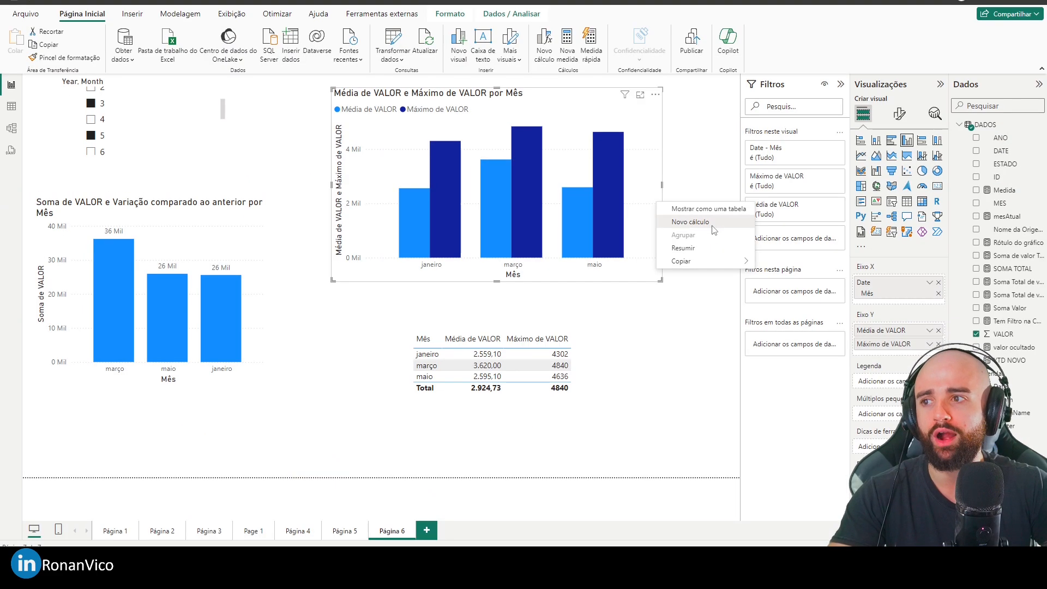
click(781, 265)
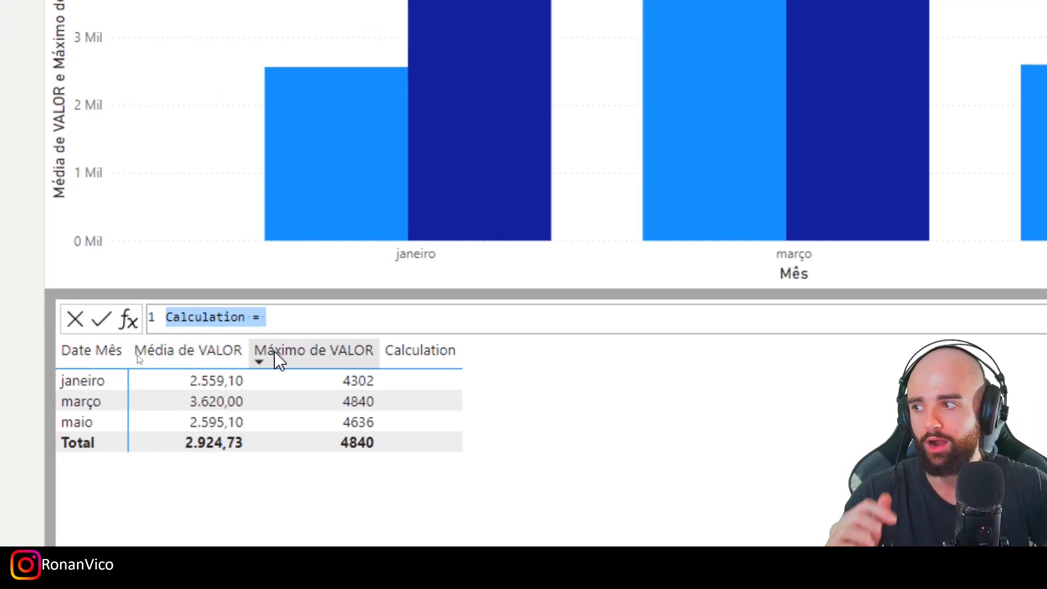
text(Var)
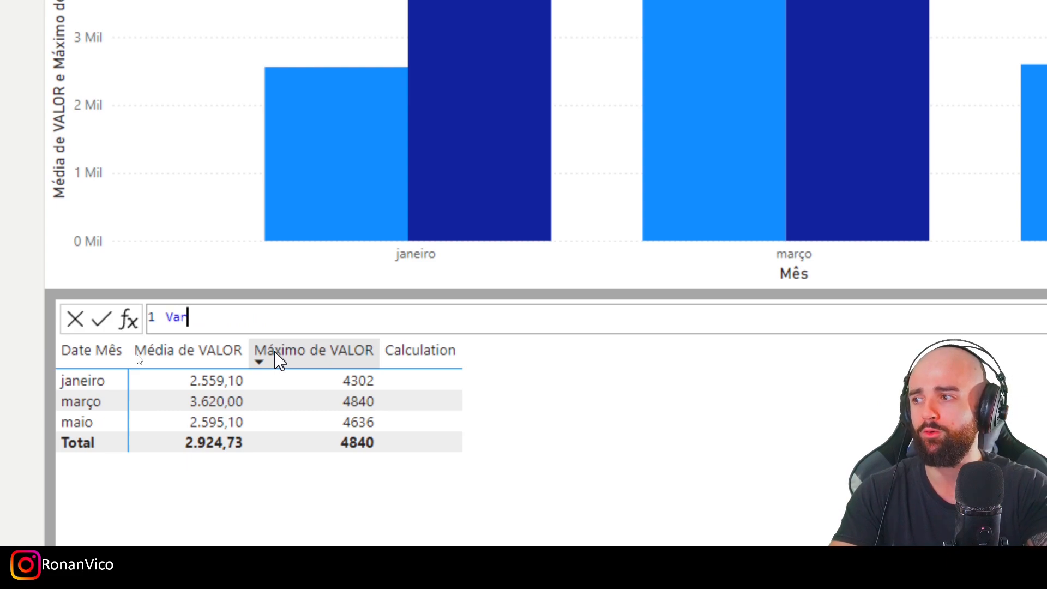
text(iação entre )
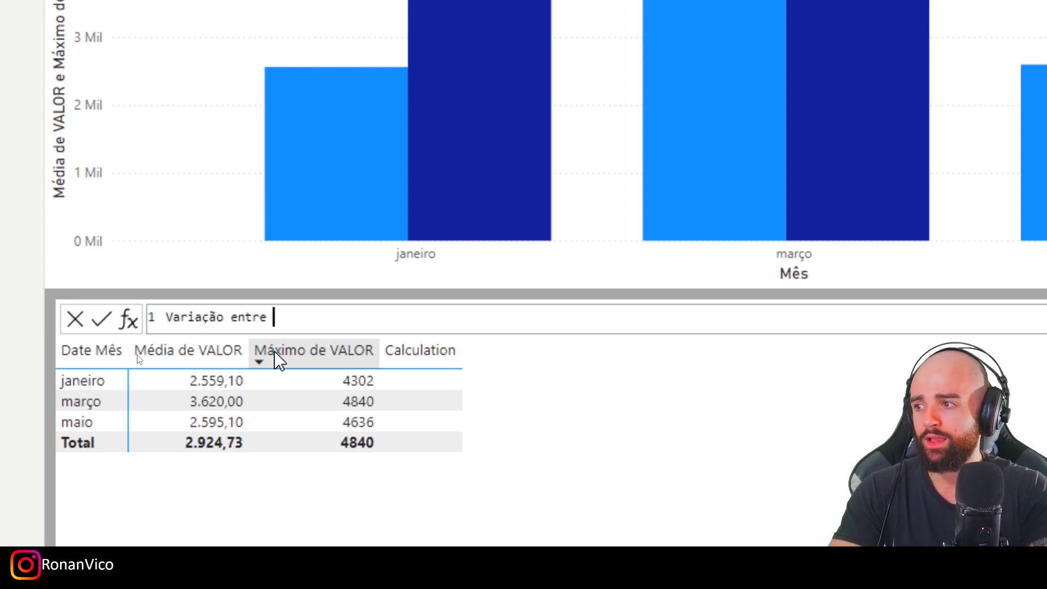
text(Média e Maximo)
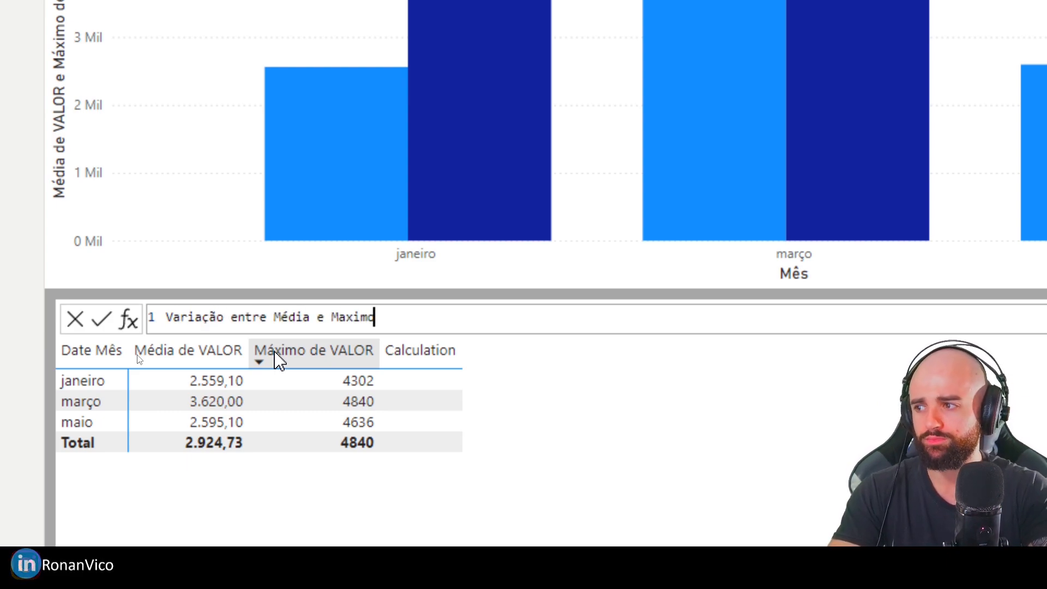
key(ctrl+shift+Left)
key(ctrl+shift+Left)
key(ctrl+shift+Left)
text(Barras)
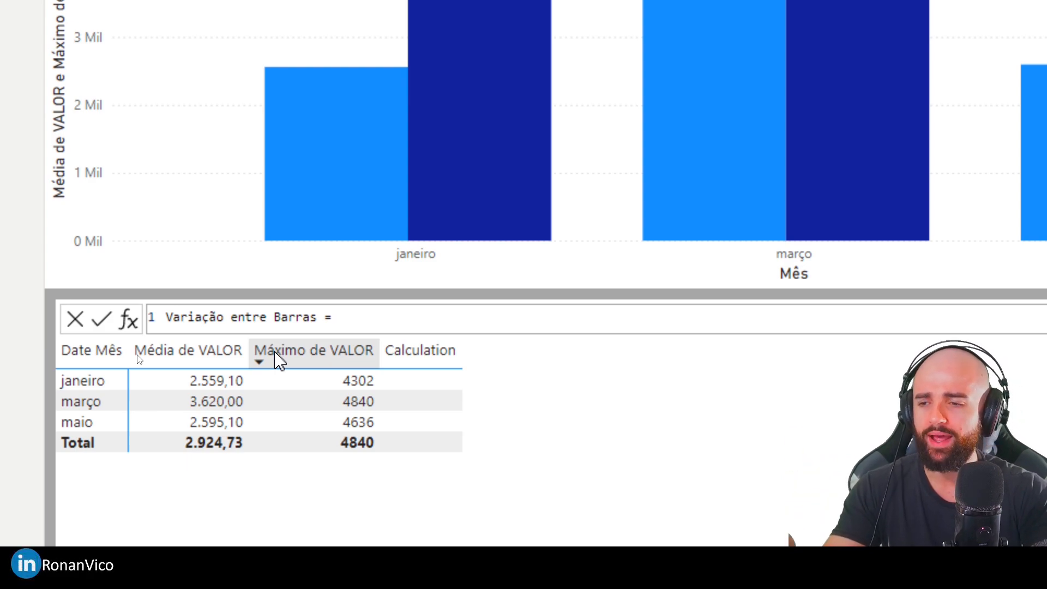
Define Variação entre Barras as [Máximo de VALOR]-[Média de VALOR] and commit the formula
text([m)
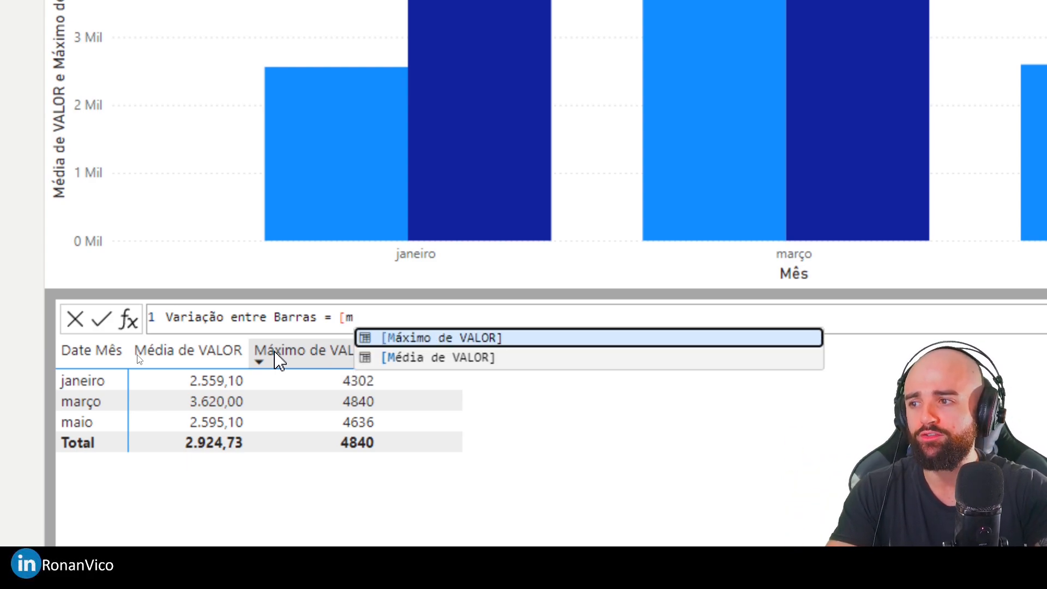
key(Tab)
text(-m)
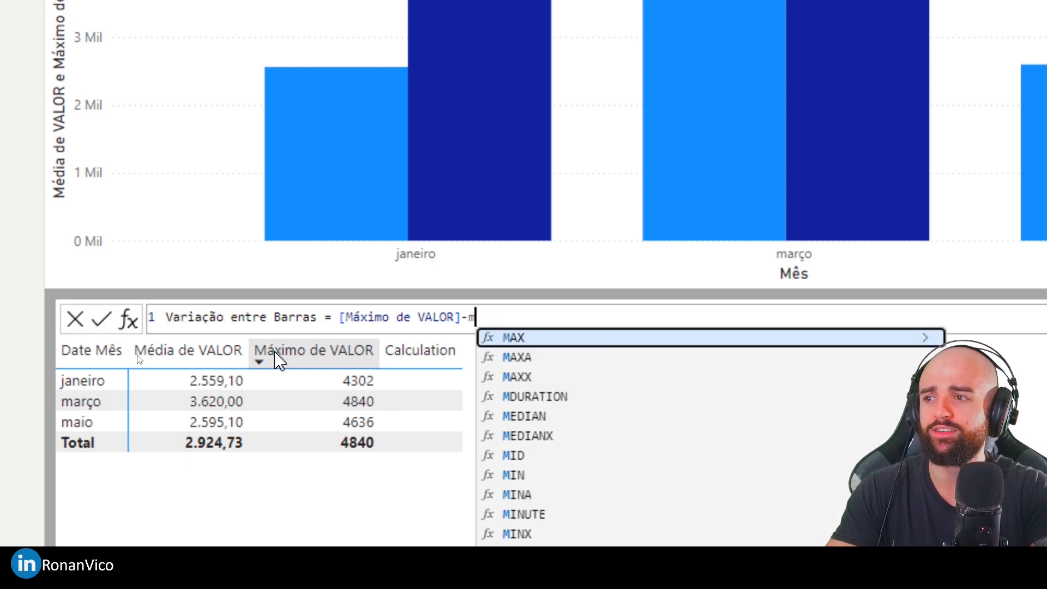
key(BackSpace)
text(Mé)
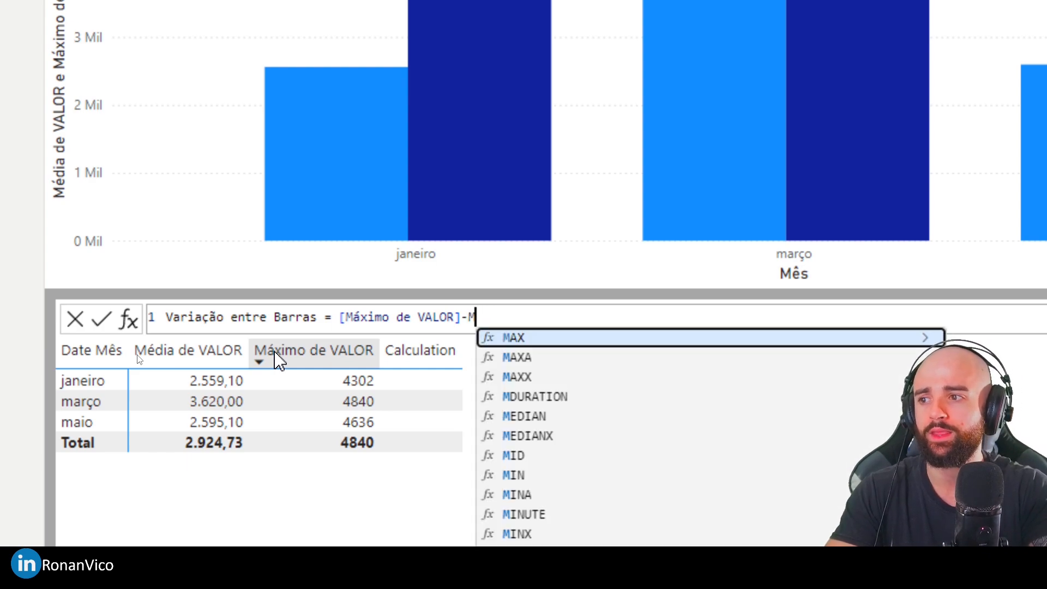
key(BackSpace)
key(BackSpace)
key(BackSpace)
text(-[M[e)
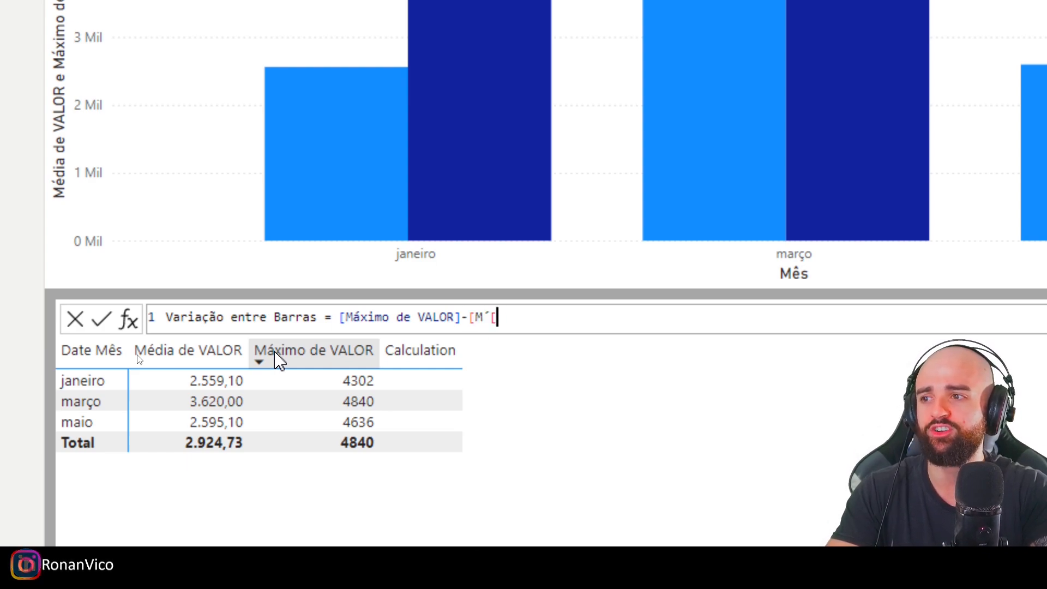
key(BackSpace)
key(BackSpace)
key(BackSpace)
text(Mé)
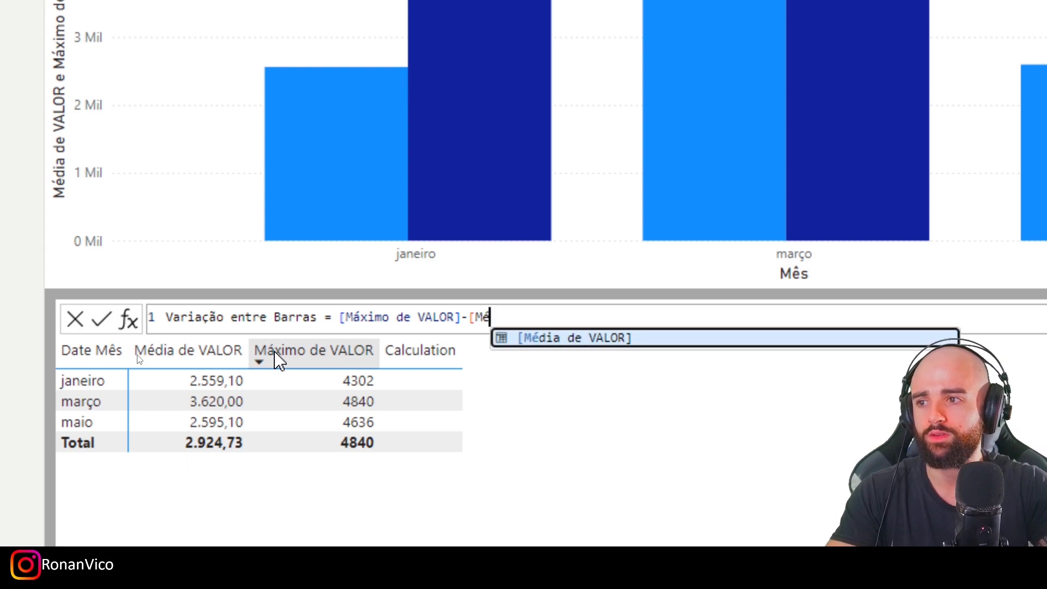
key(Tab)
key(Return)
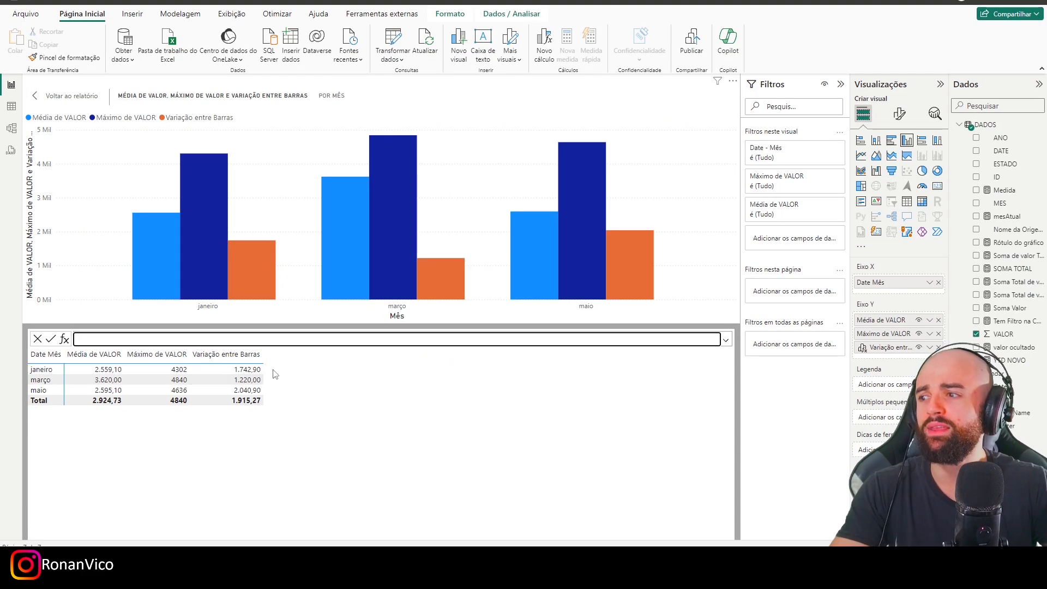
Place Máximo de VALOR ahead of Média de VALOR on the Y axis and check the field options of Variação entre Barras
click(328, 421)
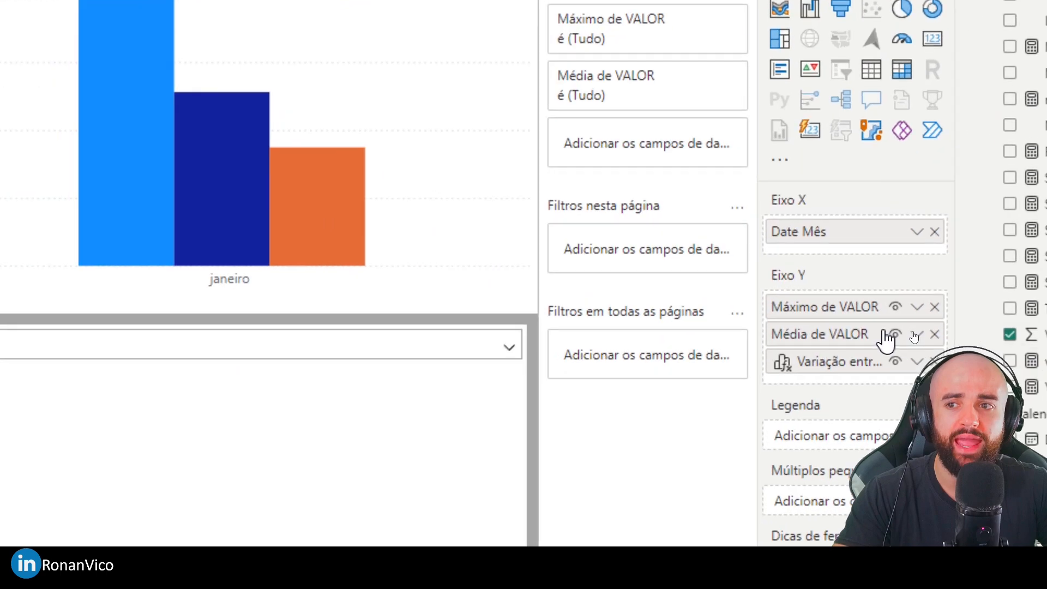
mouse_move(900, 334)
mouse_down()
mouse_move(901, 319)
mouse_move(899, 341)
mouse_up()
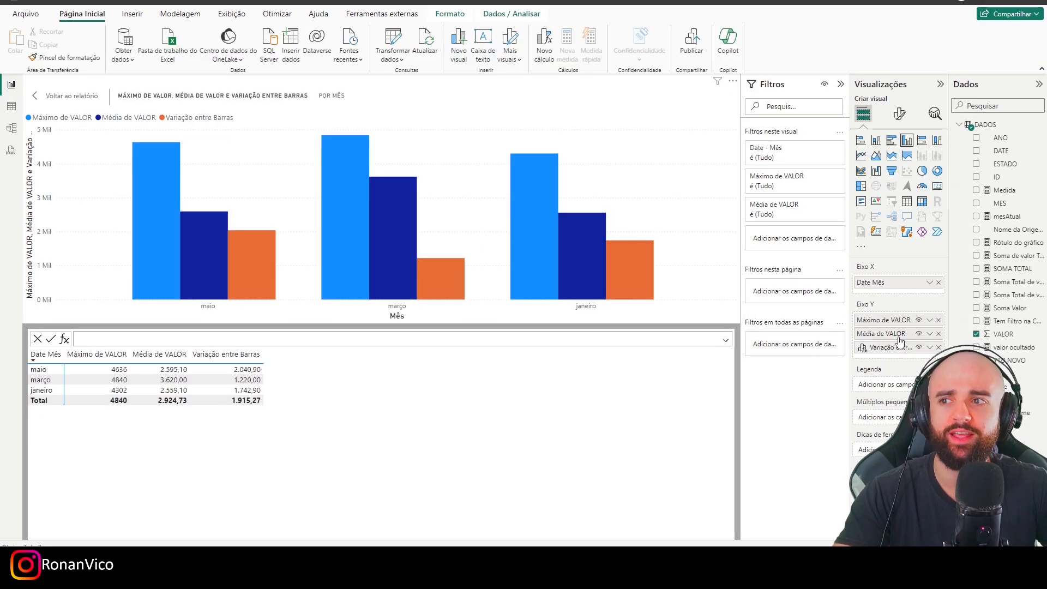
click(930, 348)
click(962, 359)
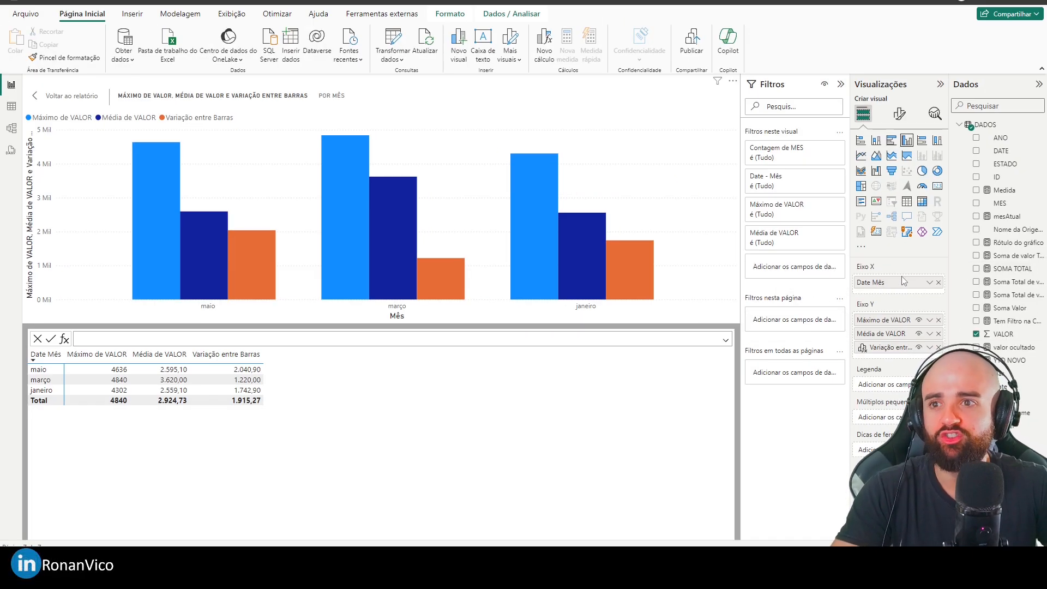
Return to the report page, delete the Média and Máximo de VALOR table and select the three-series column chart
click(60, 96)
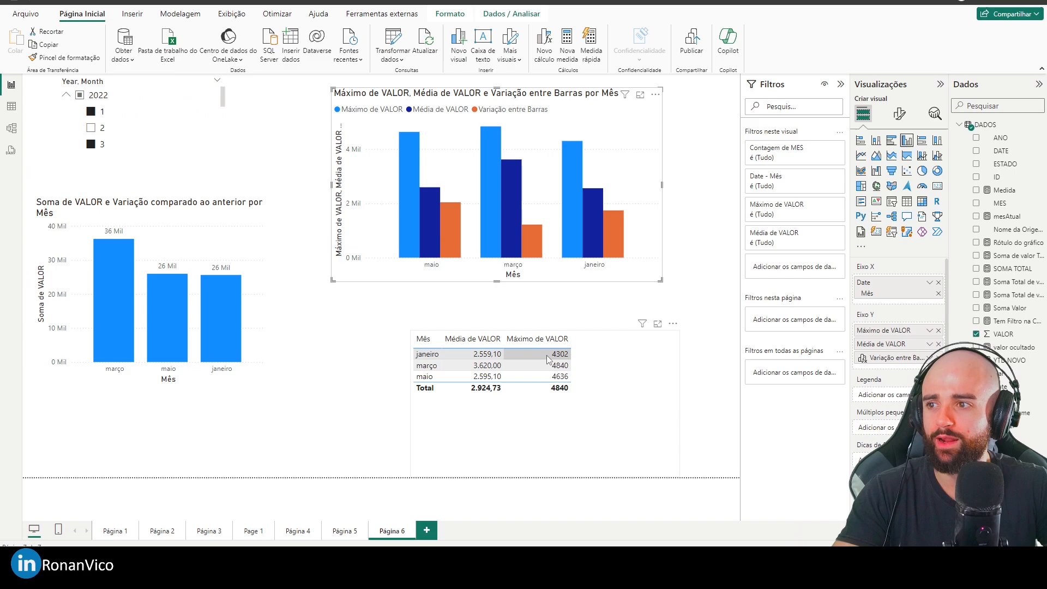
click(561, 357)
drag(539, 377, 345, 336)
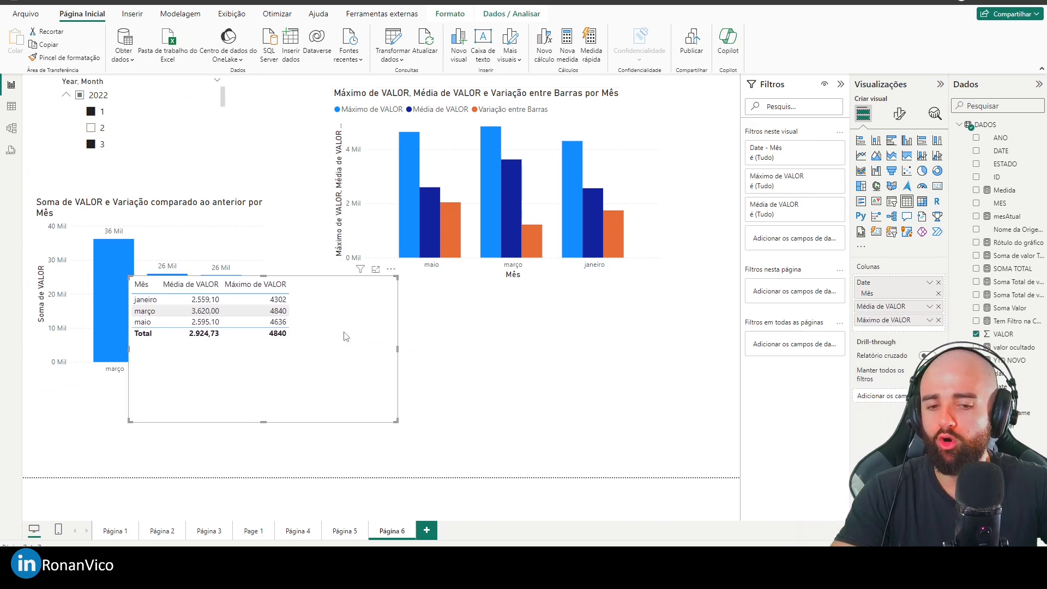
key(Delete)
click(417, 210)
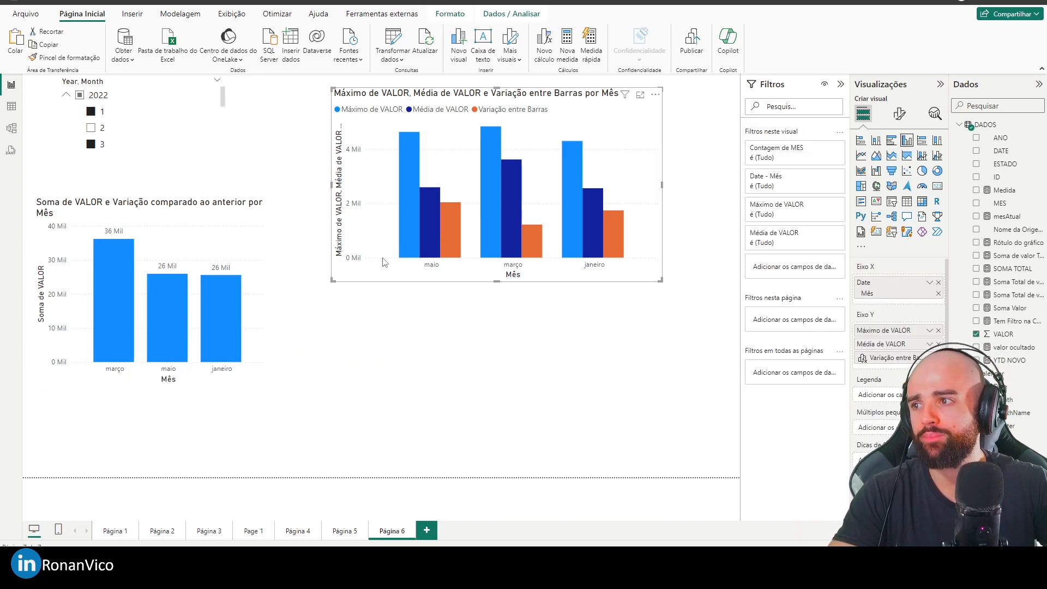
Duplicate the three-series column chart below the original and convert the copy to a matrix with ANO as rows and Mês as columns
key(ctrl+c)
key(ctrl+v)
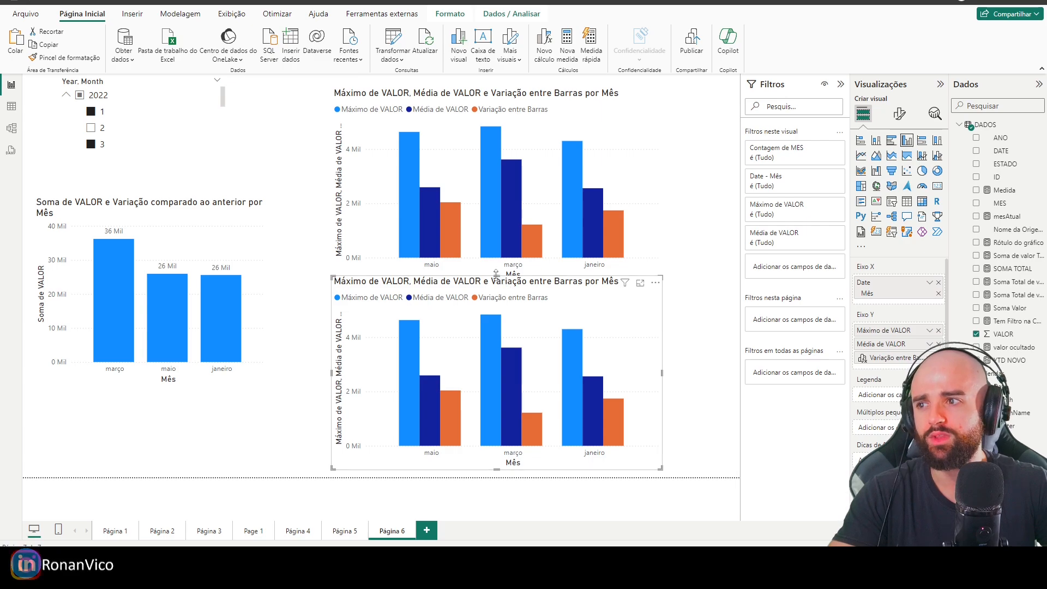
drag(502, 281, 503, 312)
click(921, 201)
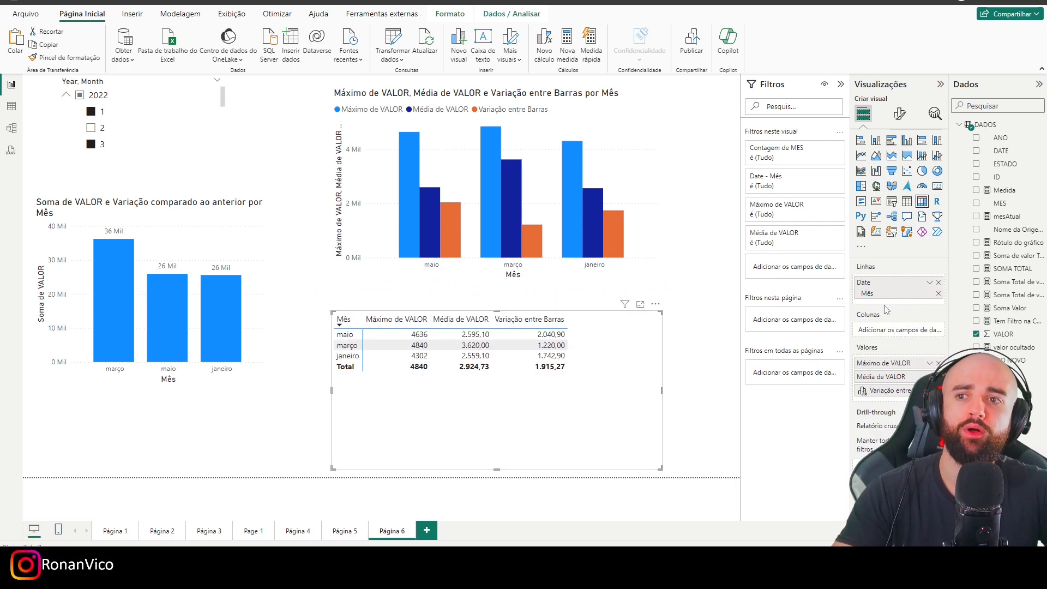
drag(892, 295, 875, 330)
drag(1000, 138, 899, 282)
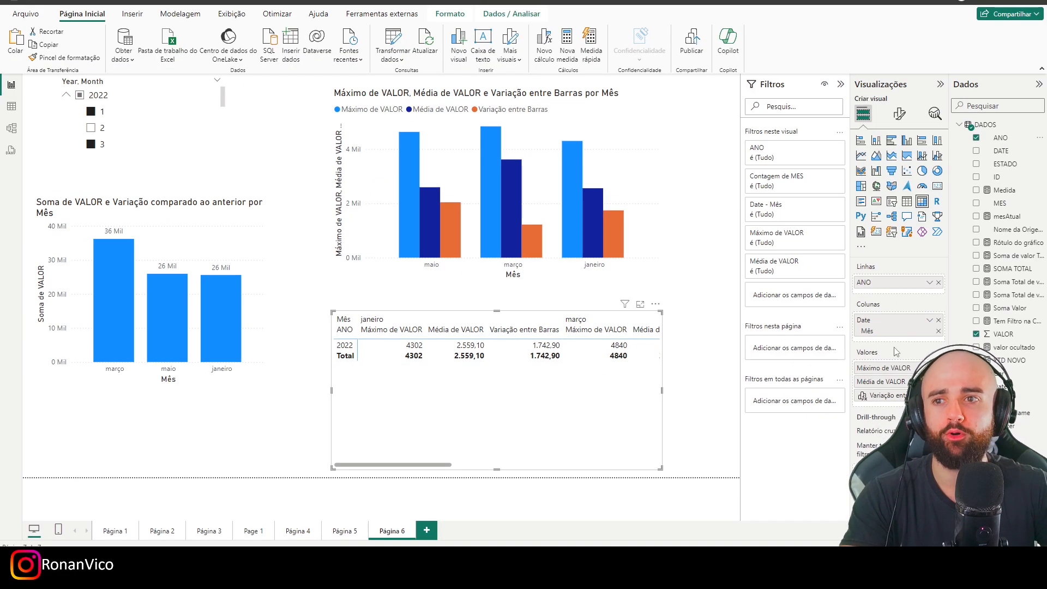
Open the matrix's Variação entre Barras calculation for editing and replace its expression with [Média de VALOR]
click(929, 395)
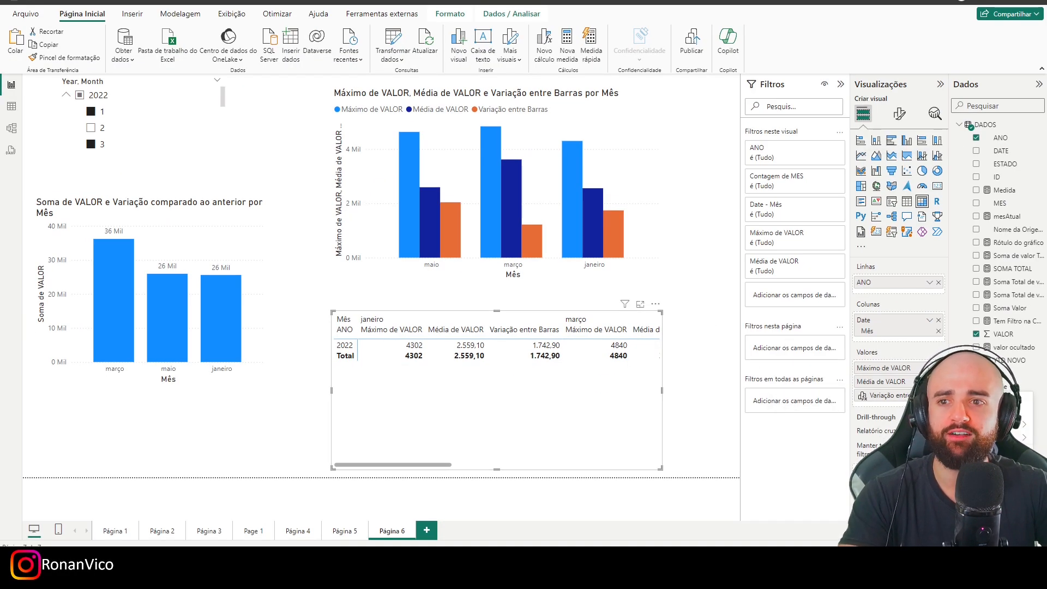
click(973, 454)
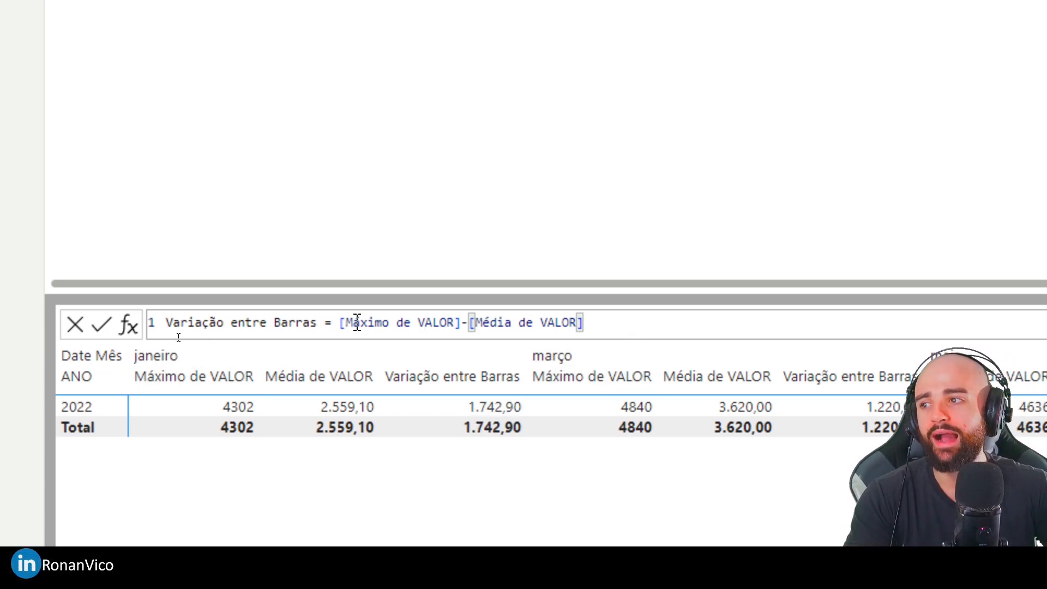
drag(338, 322, 698, 318)
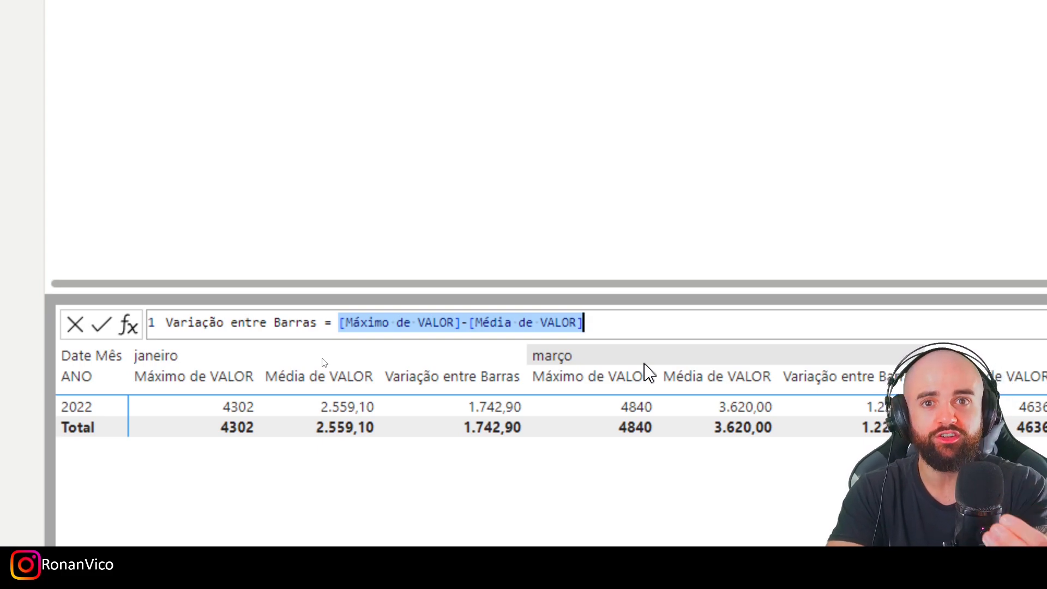
text([)
key(BackSpace)
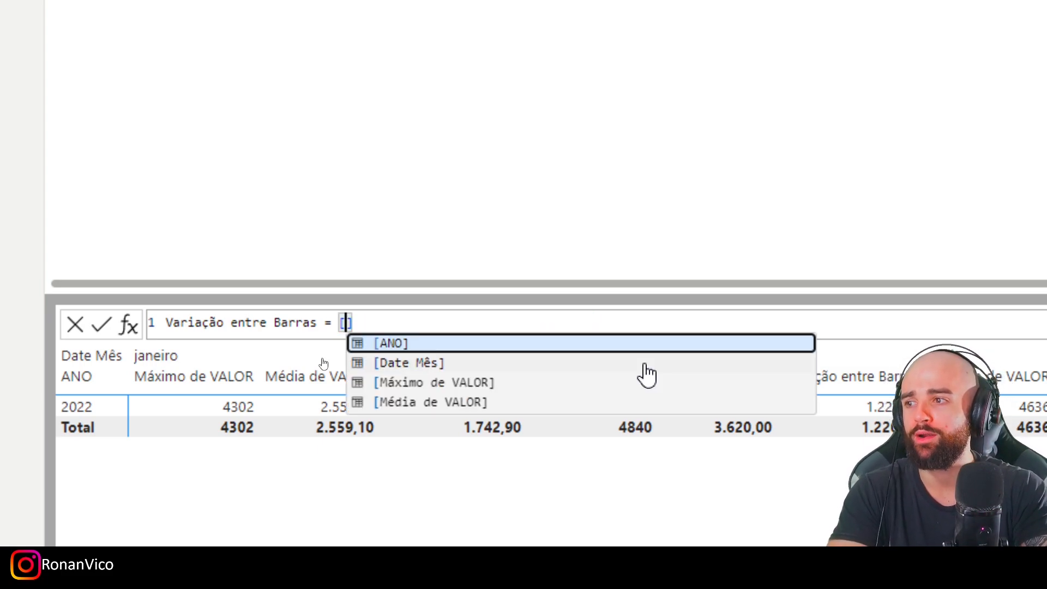
text(Médi)
key(Tab)
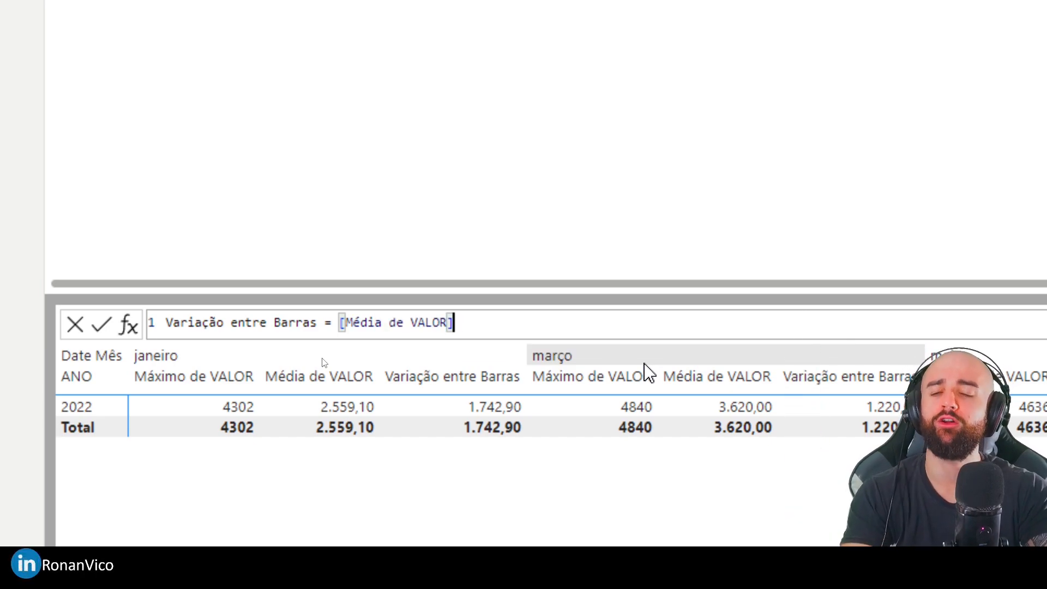
Subtract a PREVIOUS function of [Média de VALOR] from the expression, with steps -1 and axis COLUMNS
text(- )
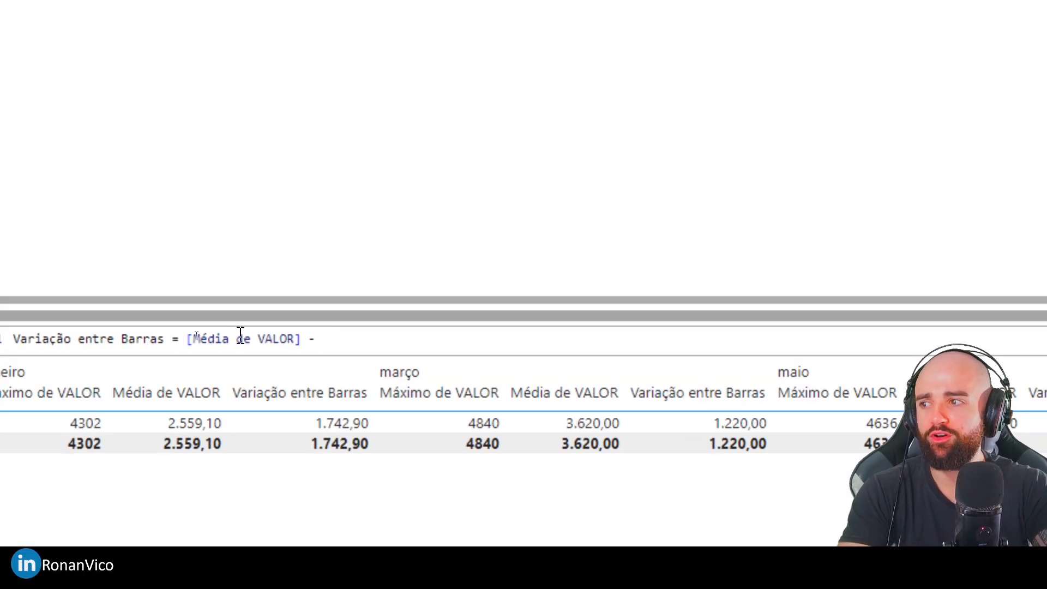
text(pre)
key(Tab)
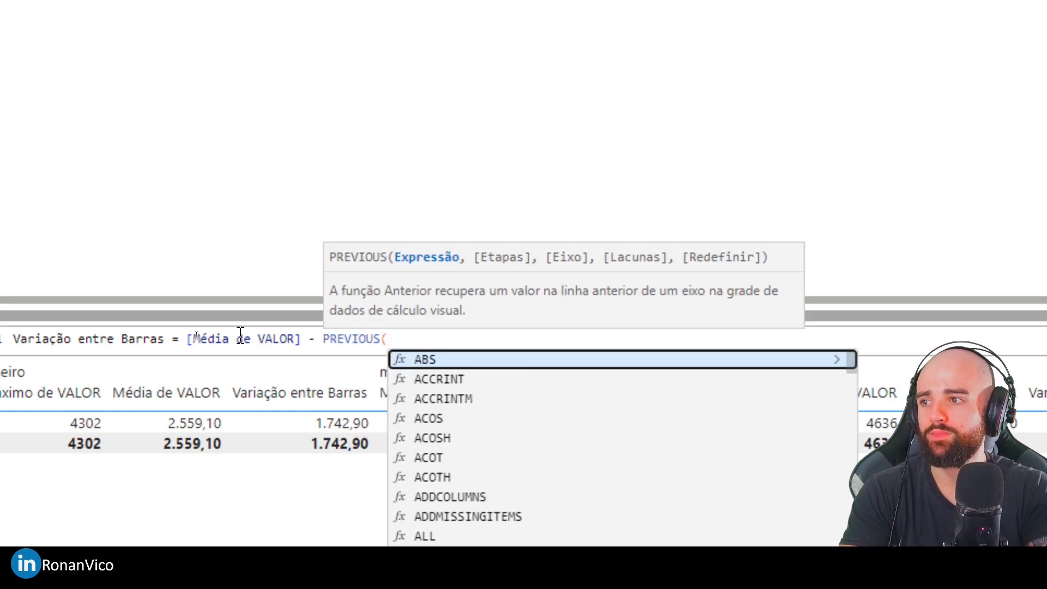
text([Mé)
key(Tab)
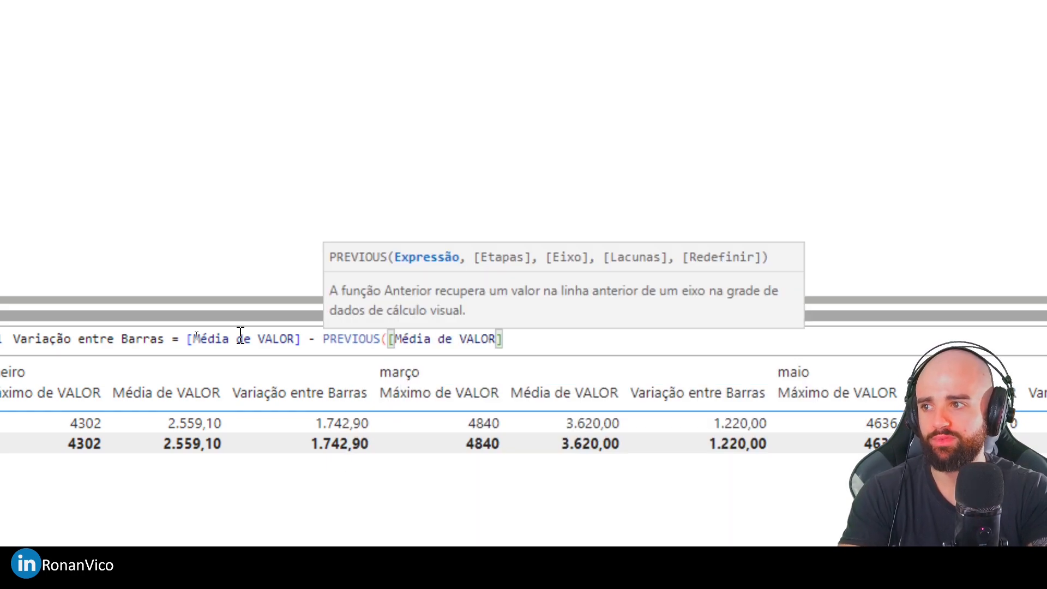
text(),)
key(BackSpace)
key(BackSpace)
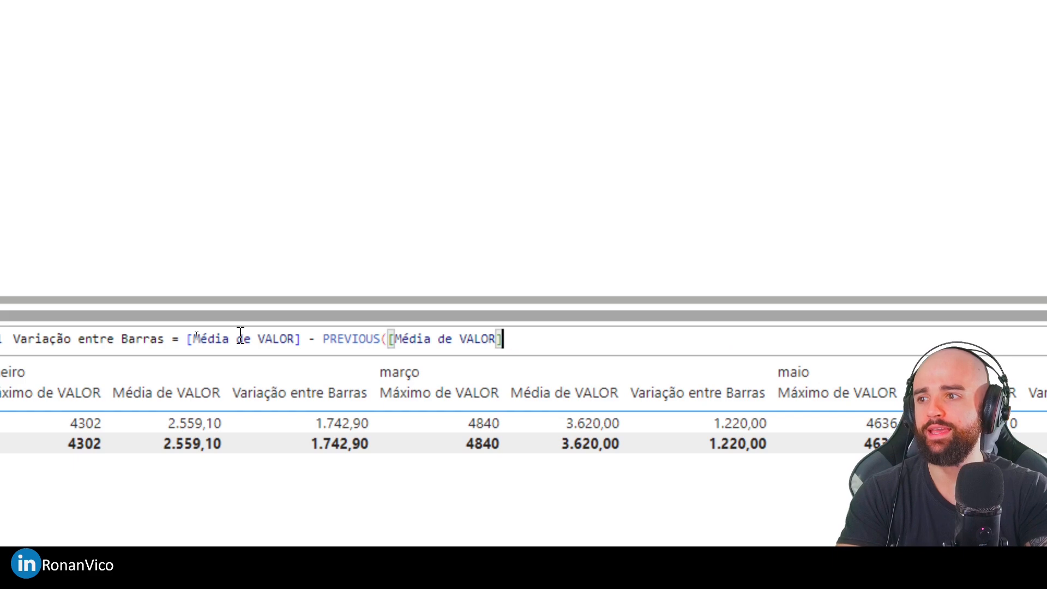
text(,)
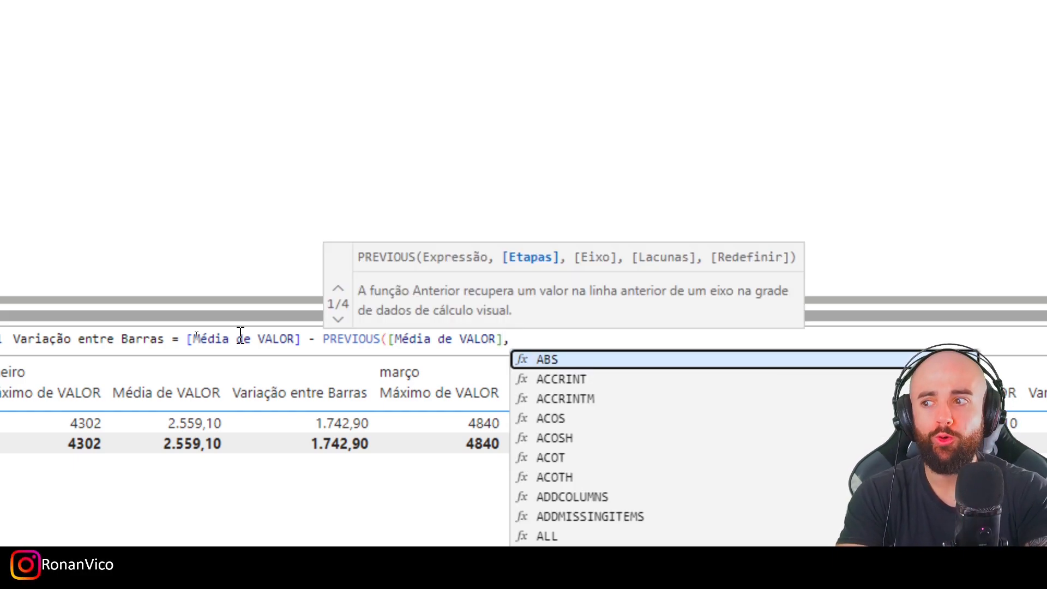
text(-1,)
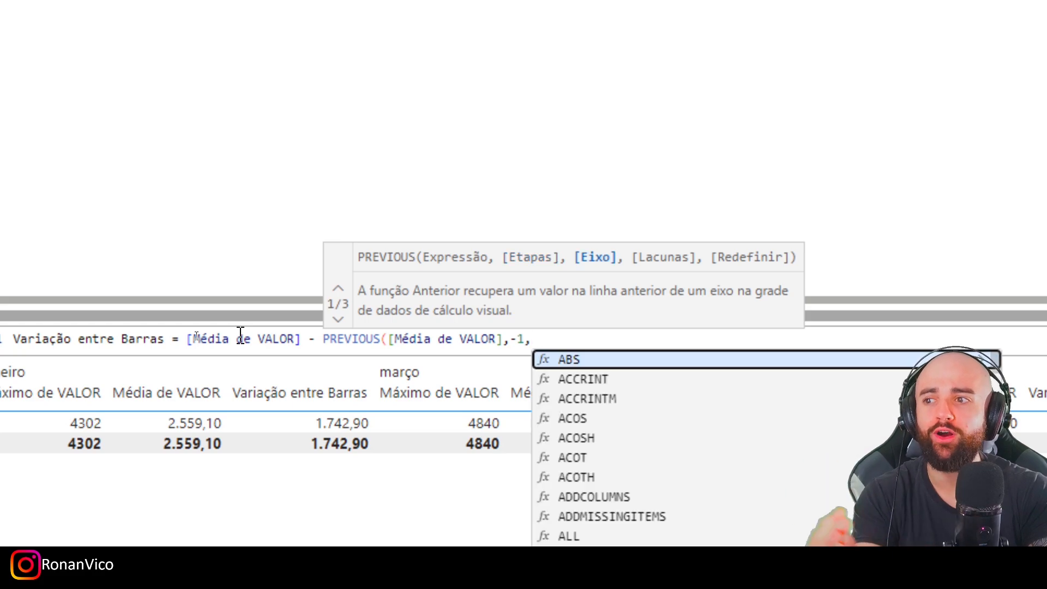
text(COLUMNS)
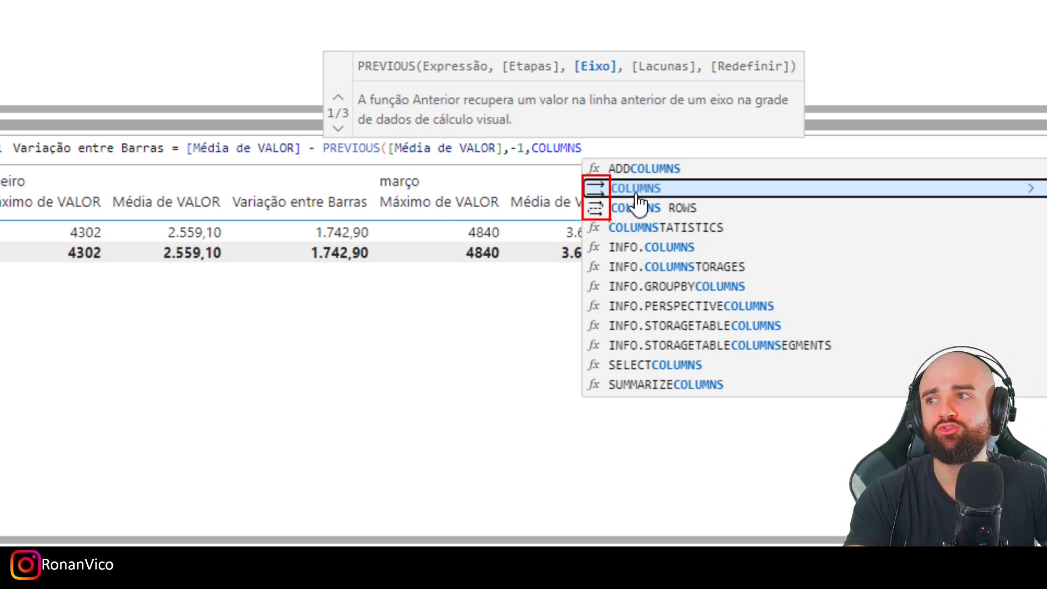
key(Escape)
key(ctrl+2)
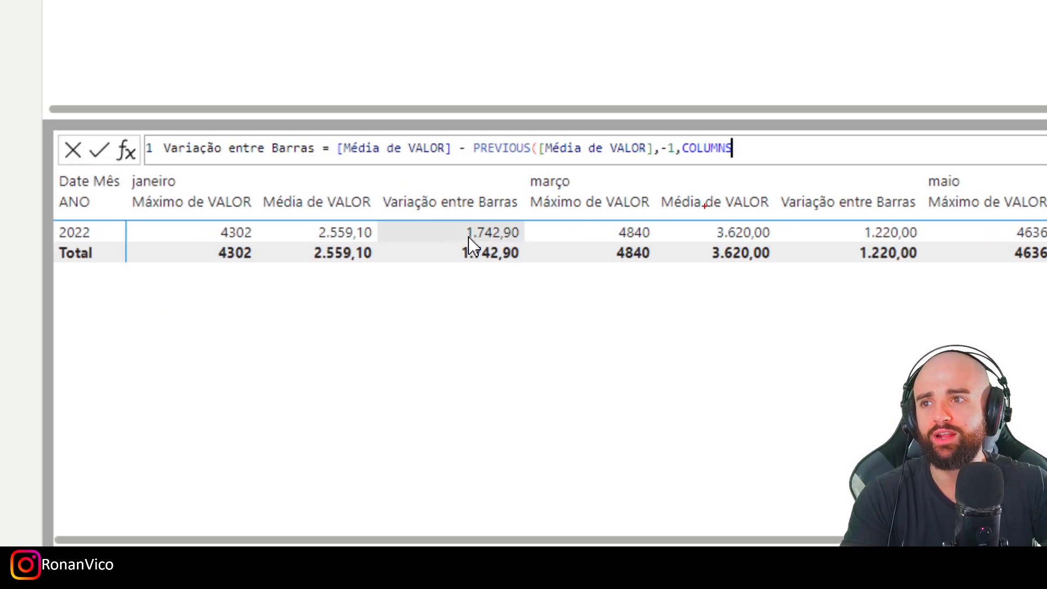
drag(685, 202, 782, 246)
mouse_move(740, 203)
mouse_down()
mouse_move(477, 124)
mouse_move(338, 151)
mouse_up()
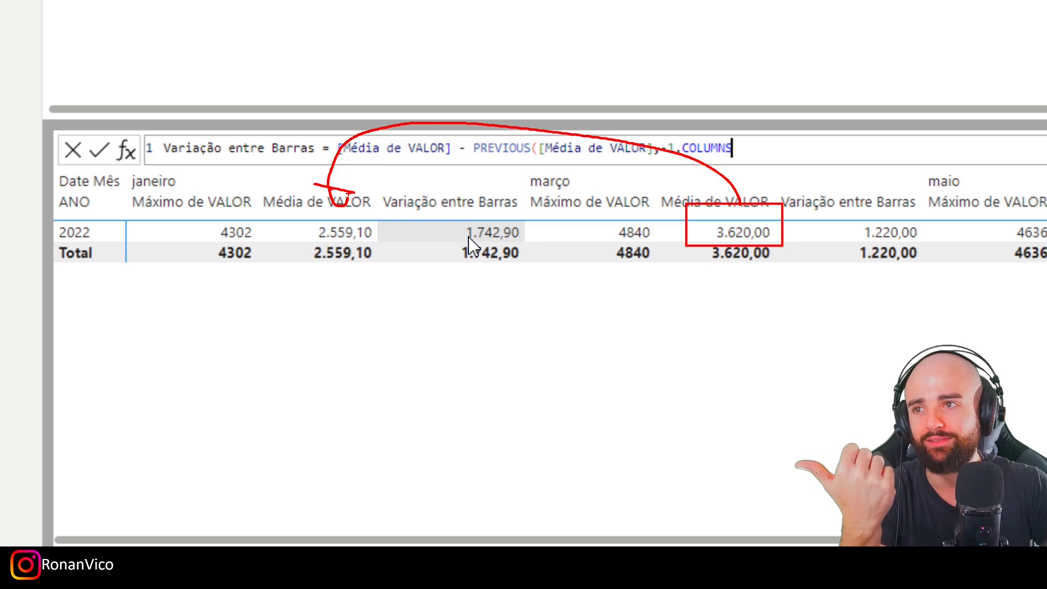
key(Escape)
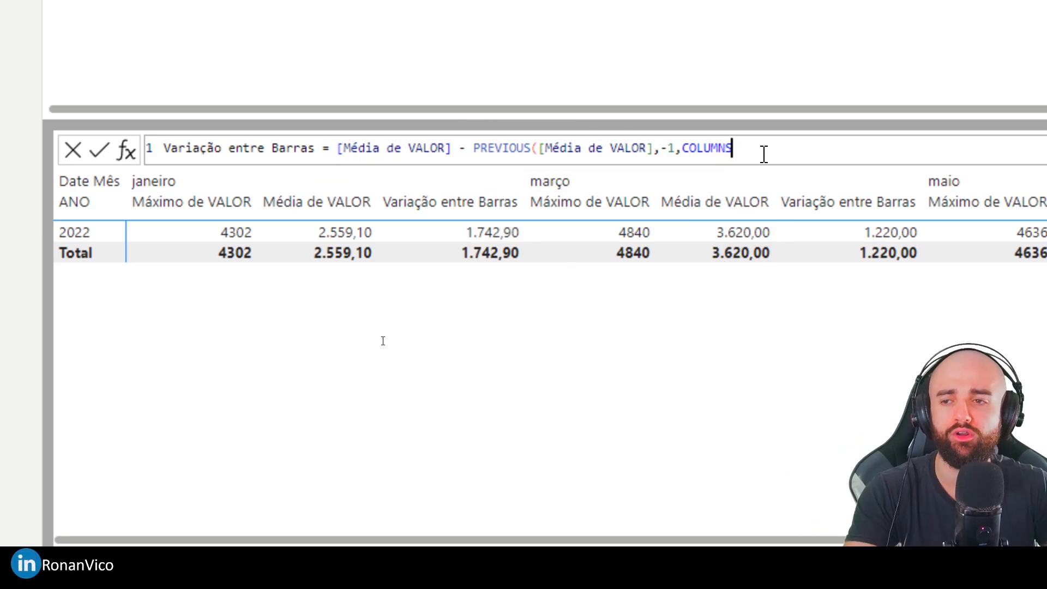
Close the PREVIOUS function after COLUMNS, set its steps argument to 1 and commit the formula
text(,)
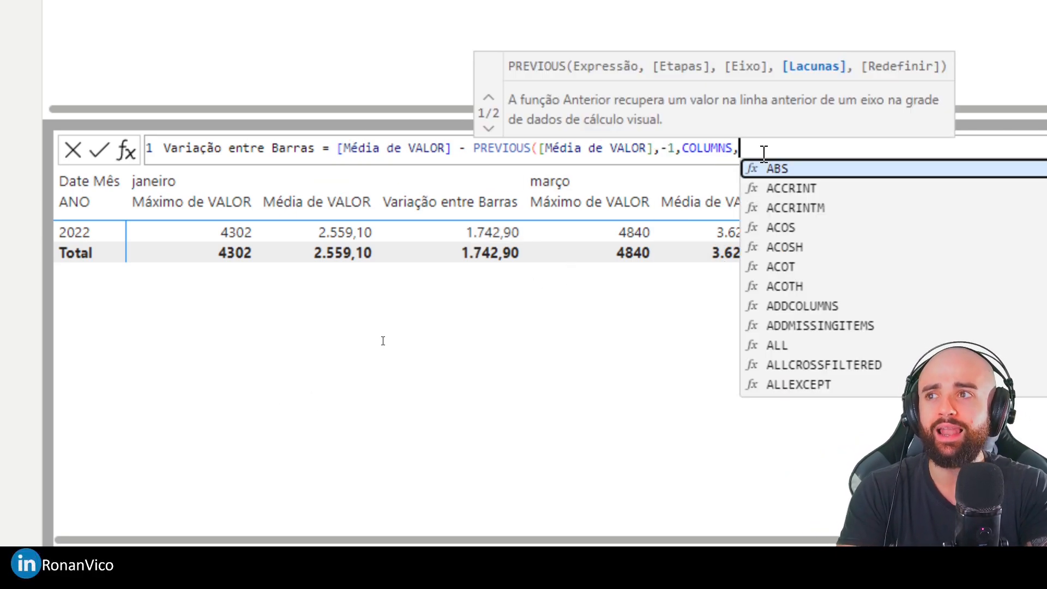
text(,)
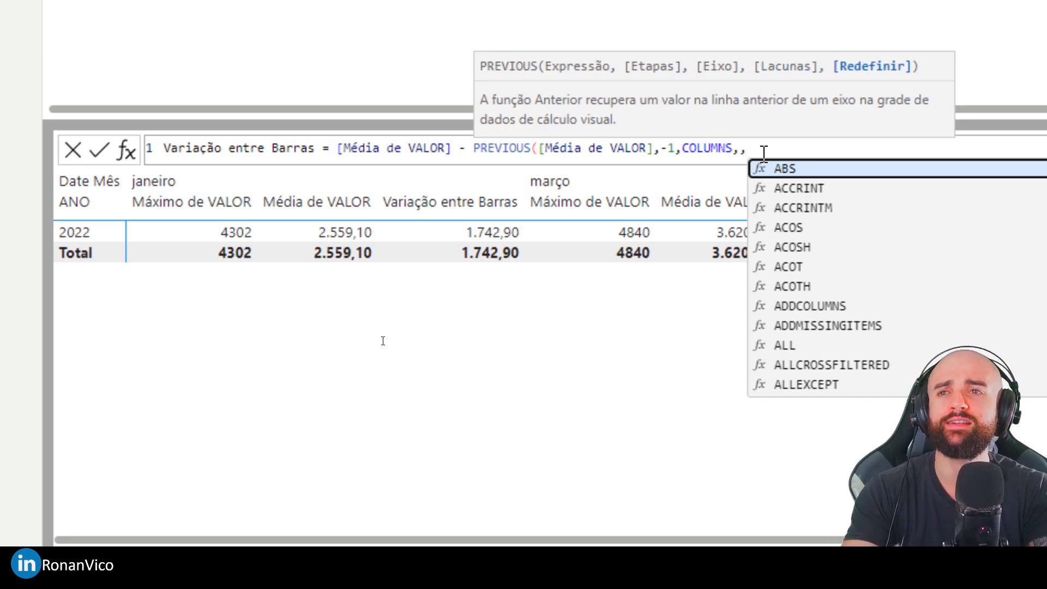
key(BackSpace)
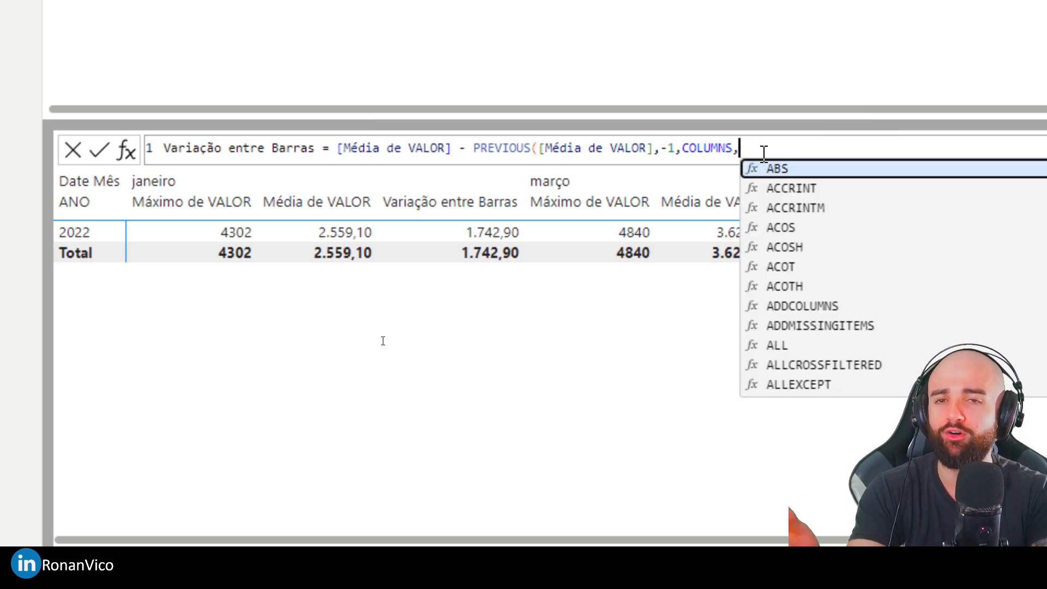
key(BackSpace)
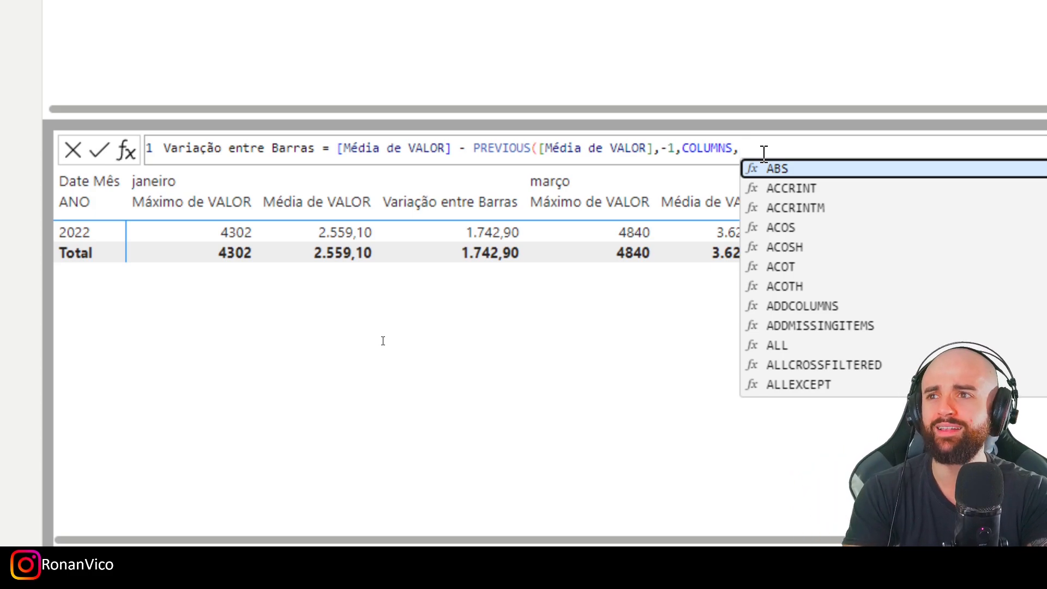
key(BackSpace)
text())
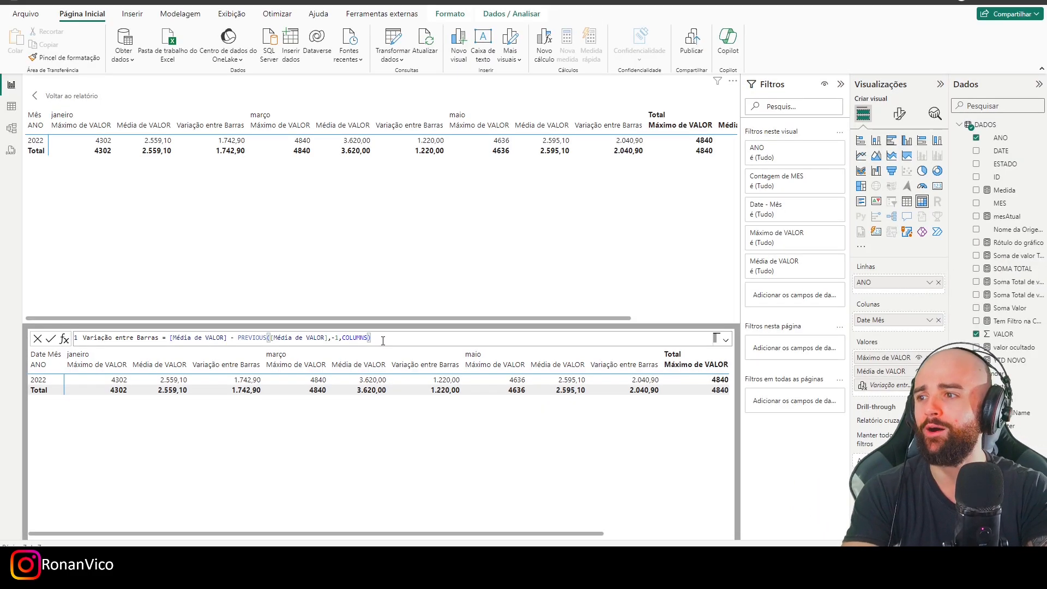
drag(330, 338, 339, 338)
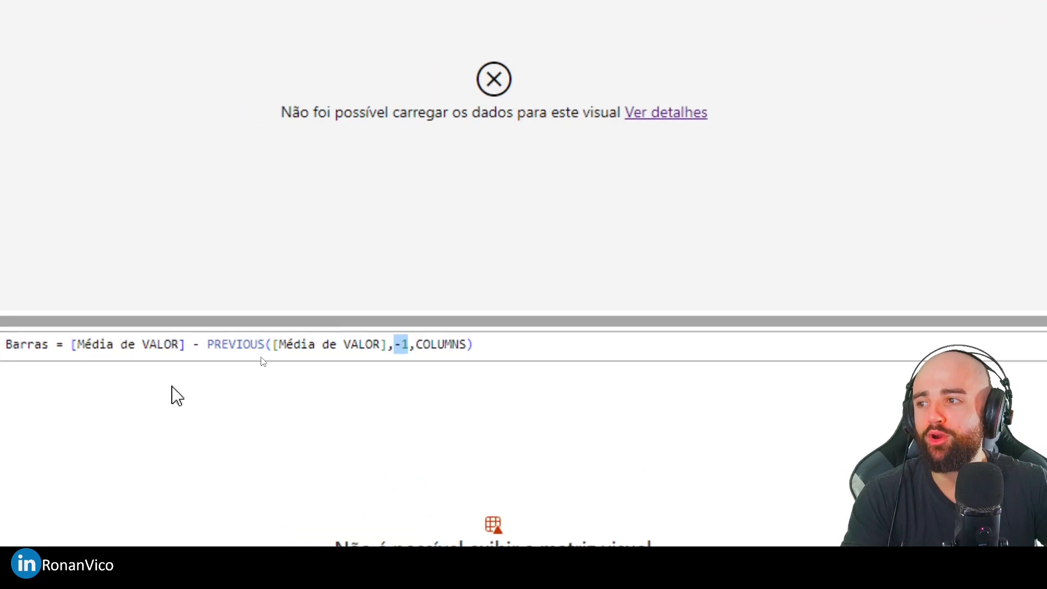
text(1)
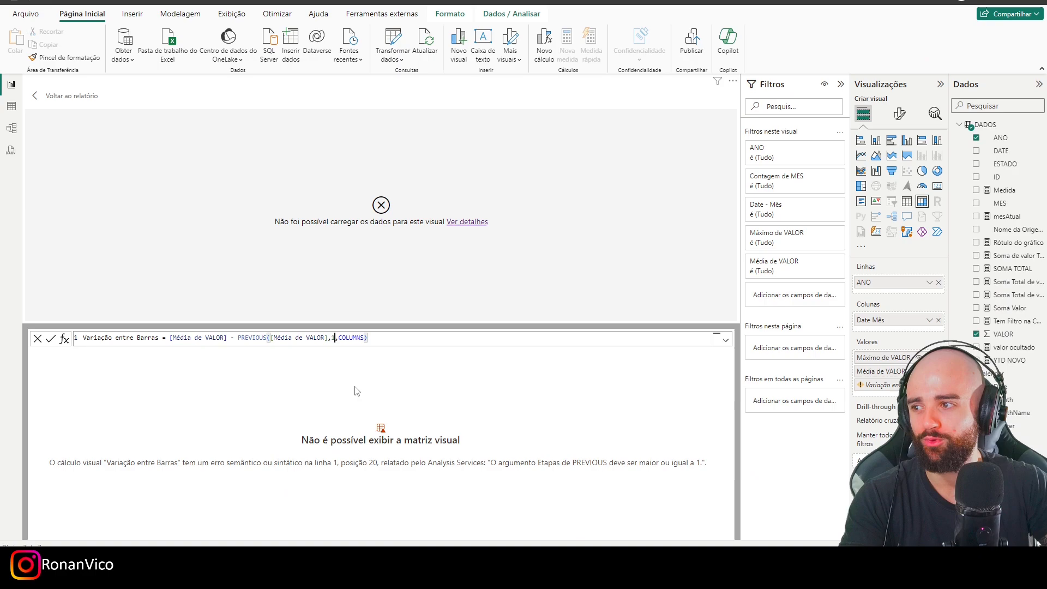
key(Return)
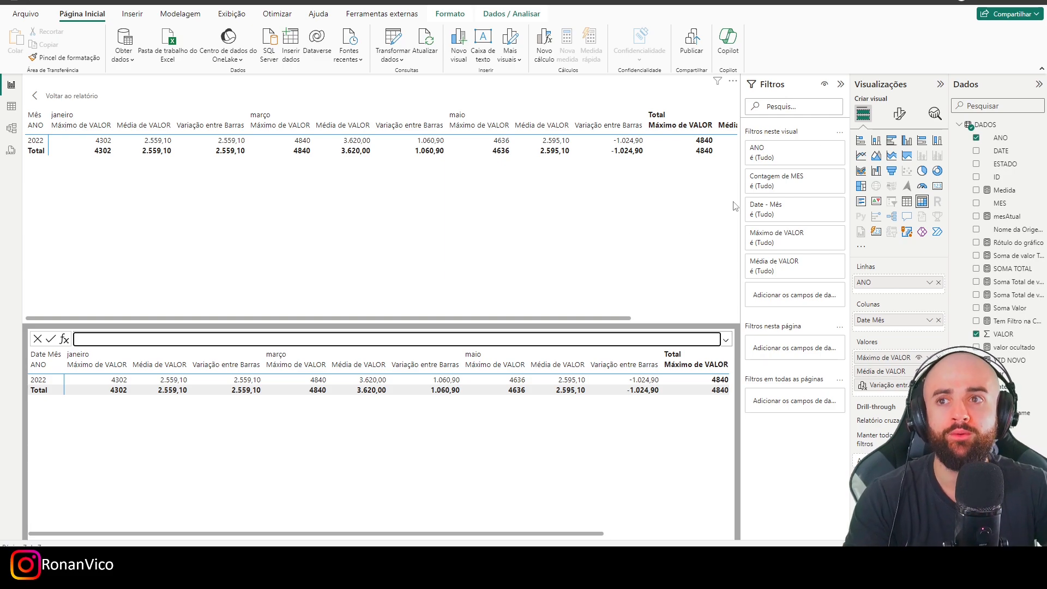
Try to convert the matrix to a clustered column chart and undo the conversion
click(907, 140)
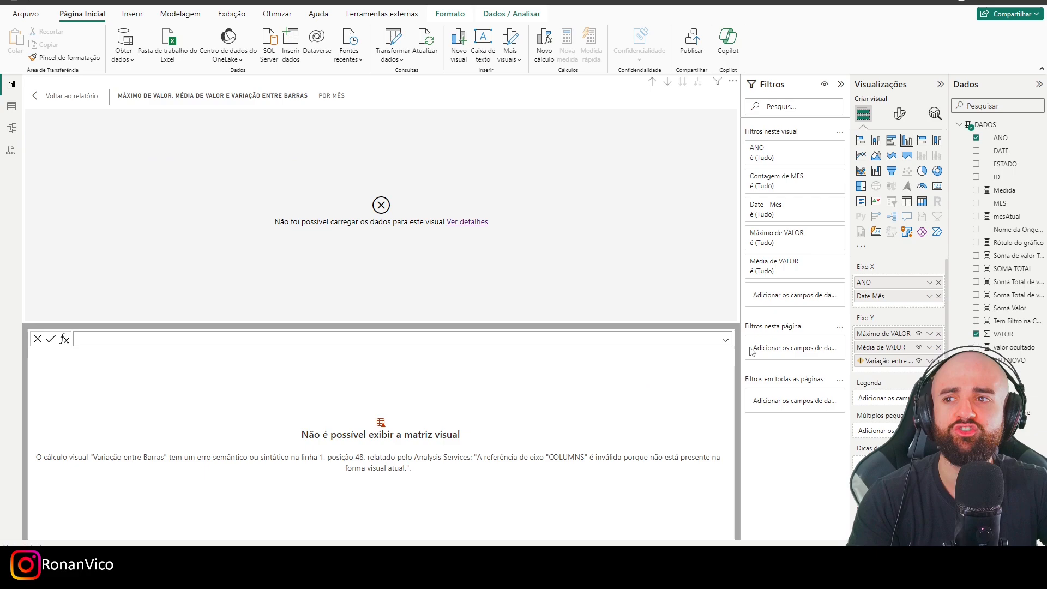
key(ctrl+z)
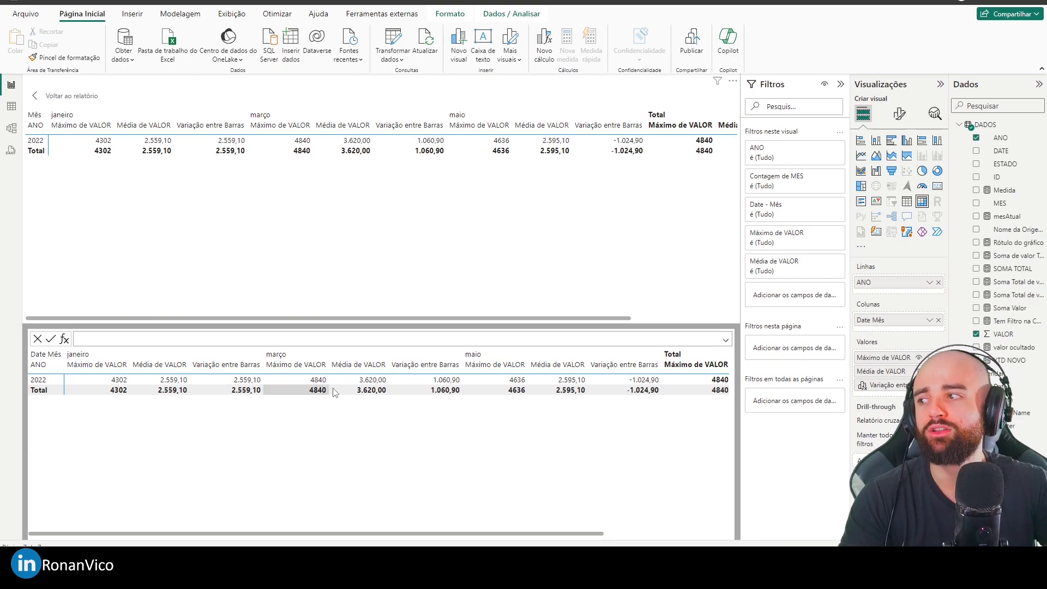
Return to the report page and select both 2022 and 2023 in the Year, Month slicer
click(62, 101)
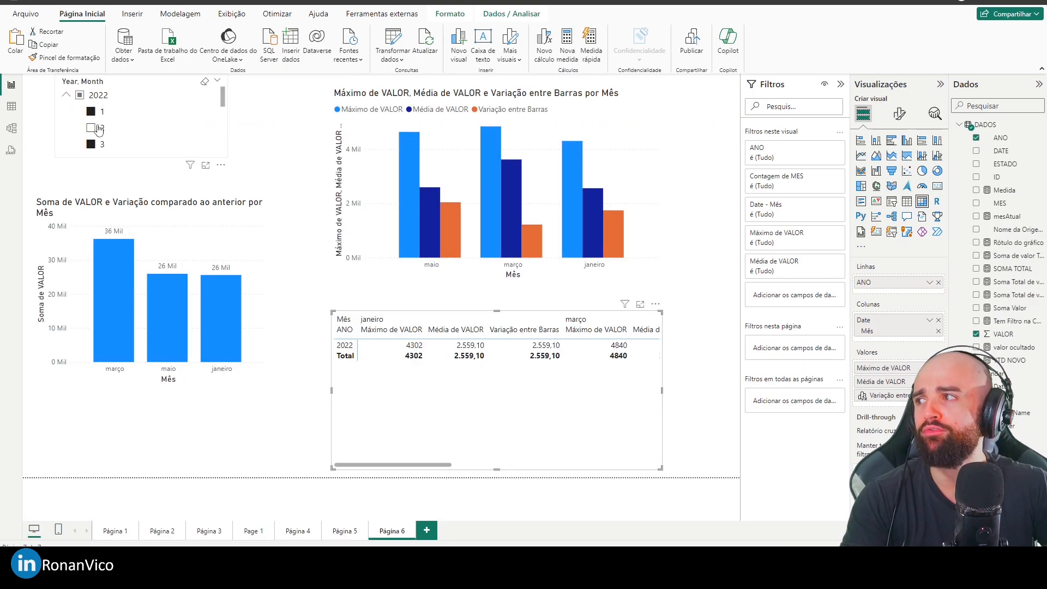
click(81, 95)
click(81, 95)
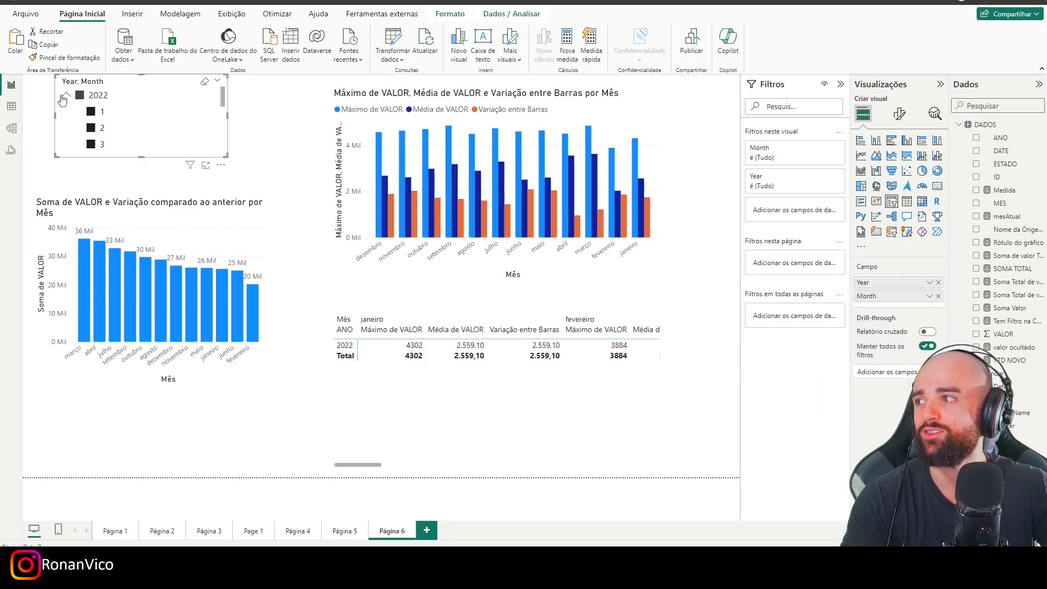
click(66, 95)
click(88, 111)
click(80, 95)
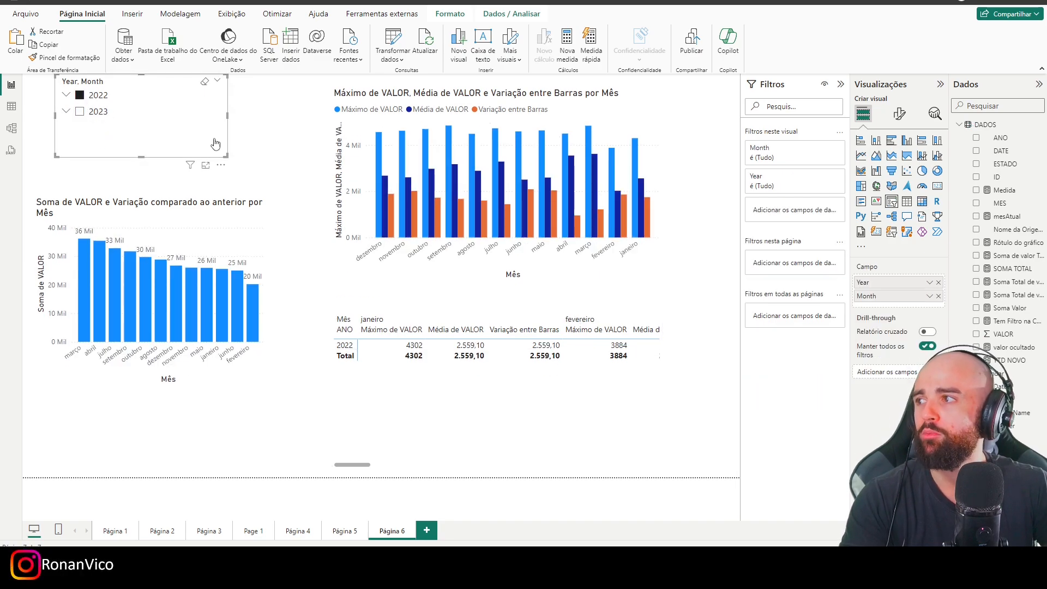
ctrl+click(80, 111)
click(331, 131)
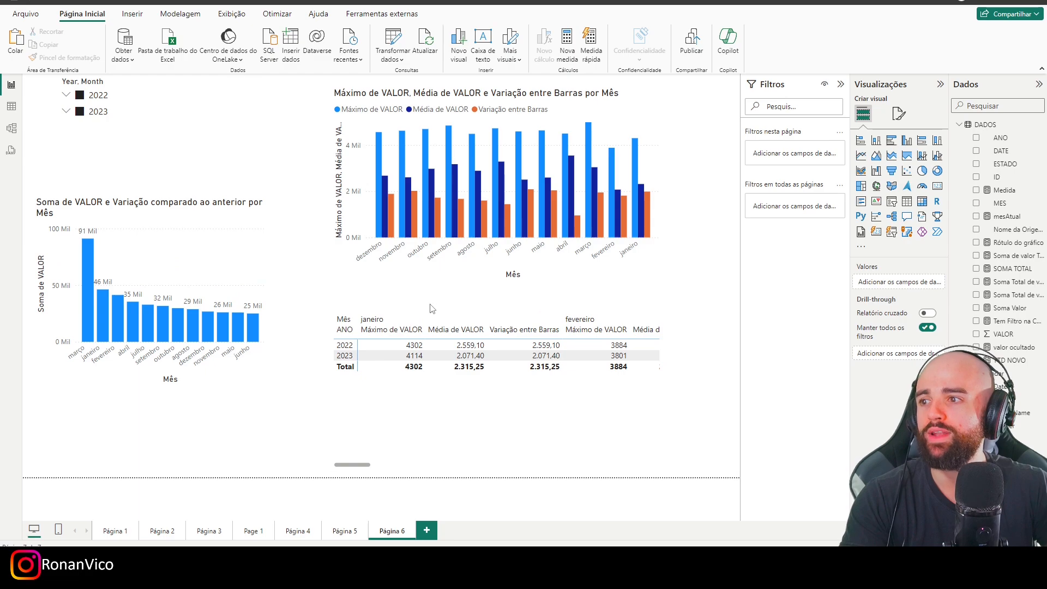
click(387, 402)
key(alt)
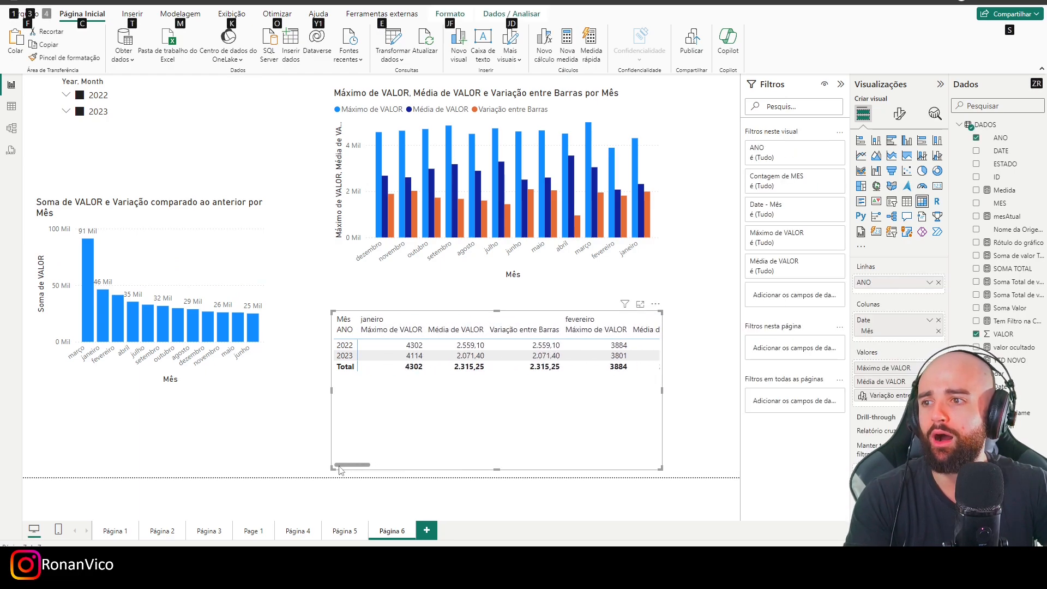
right_click(477, 419)
right_click(428, 425)
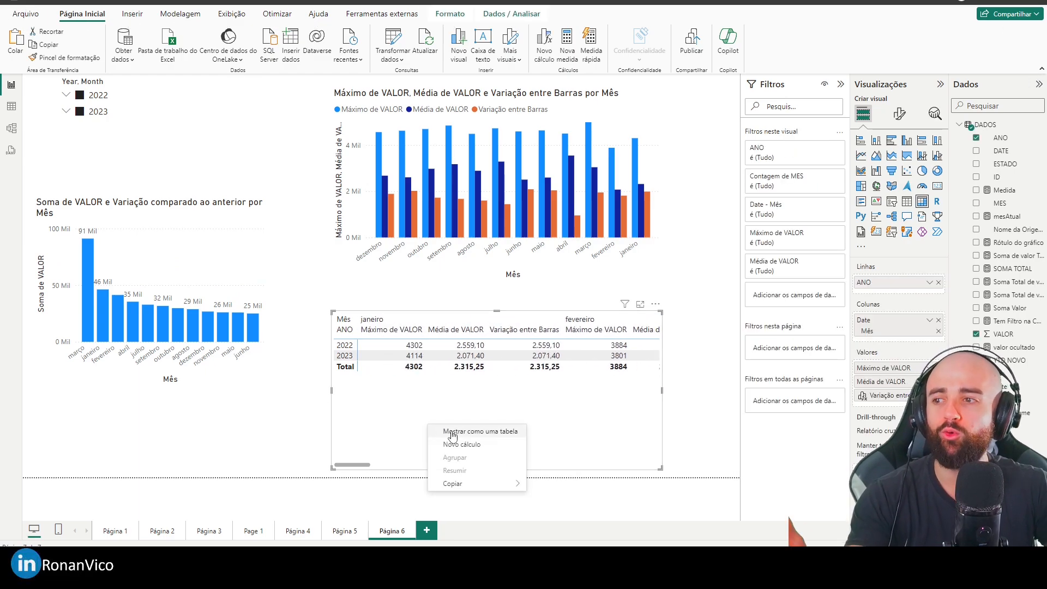
right_click(396, 399)
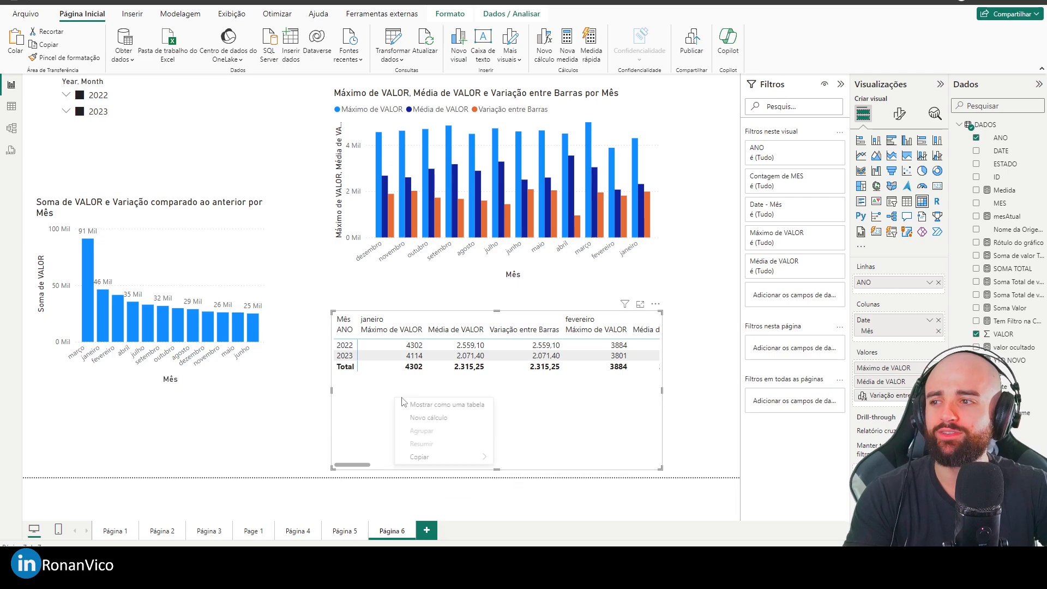
Discard the blank new calculation on the matrix and set the PREVIOUS steps argument of Variação entre Barras to 2
click(438, 418)
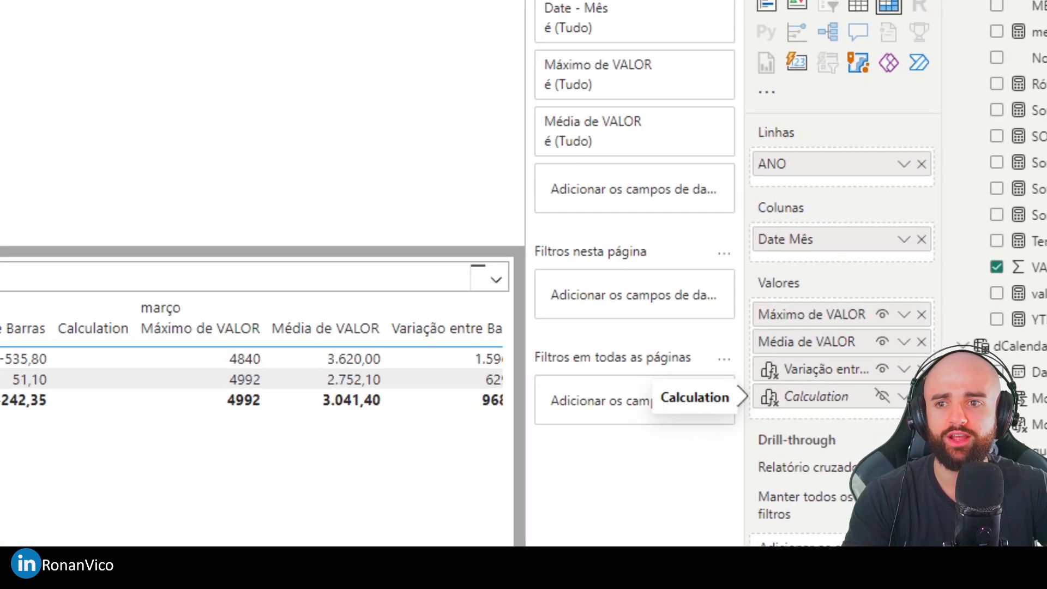
click(921, 396)
click(904, 371)
click(812, 370)
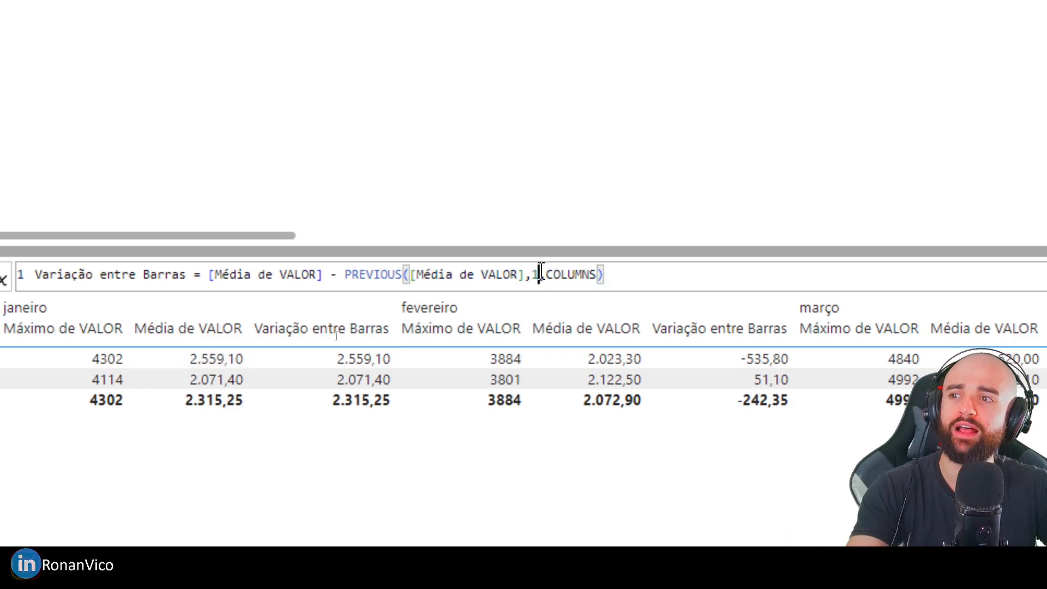
click(545, 275)
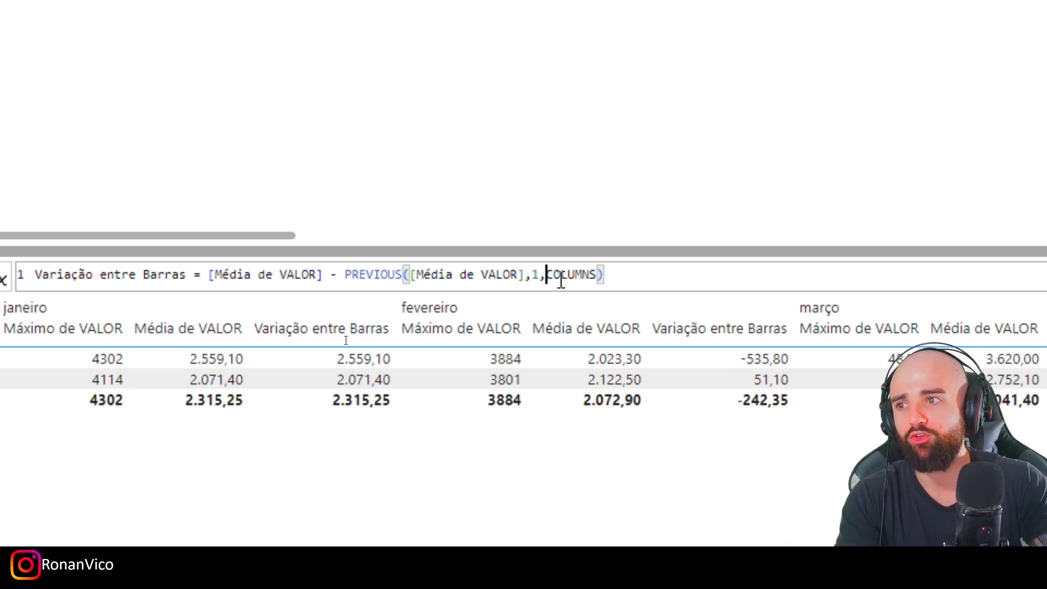
key(Left)
key(shift+Left)
text(2)
Replace the axis argument of the PREVIOUS function with COLUMNS ROWS and commit the formula
double_click(561, 279)
text(column)
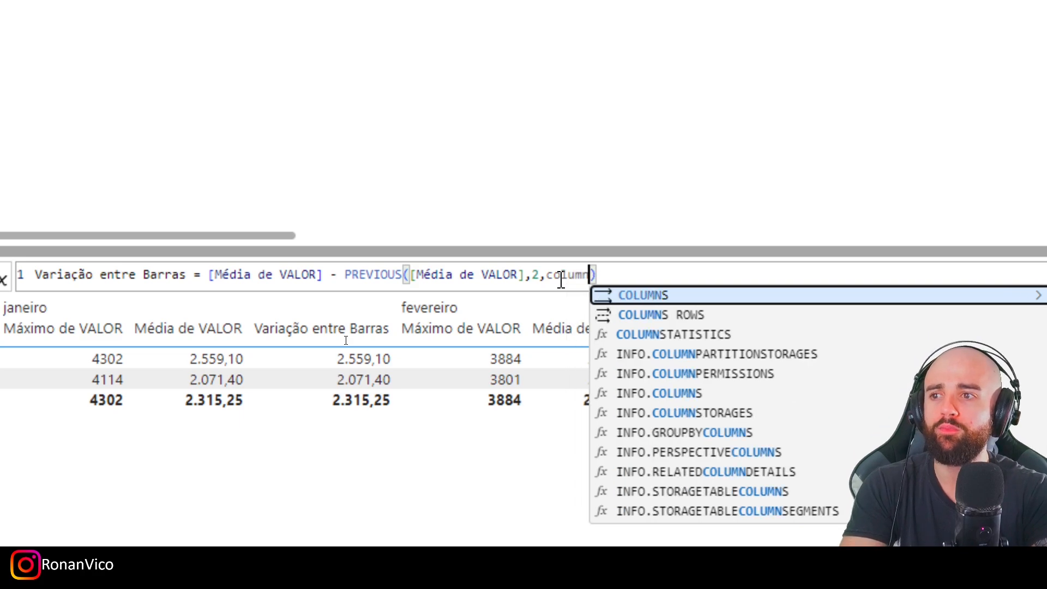
text(srow)
key(BackSpace)
key(BackSpace)
key(BackSpace)
key(BackSpace)
key(Down)
key(Tab)
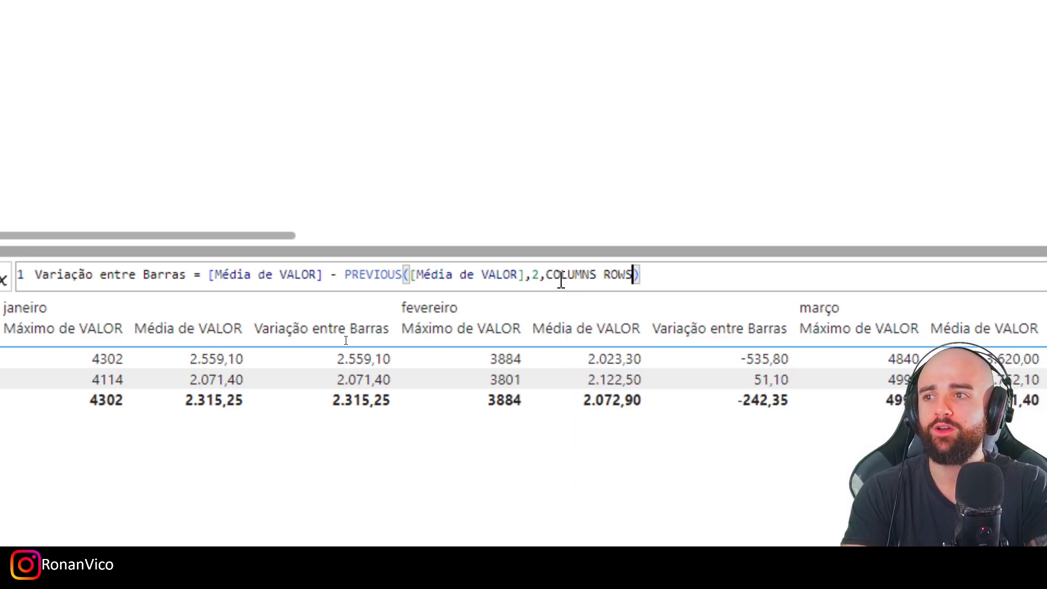
key(Return)
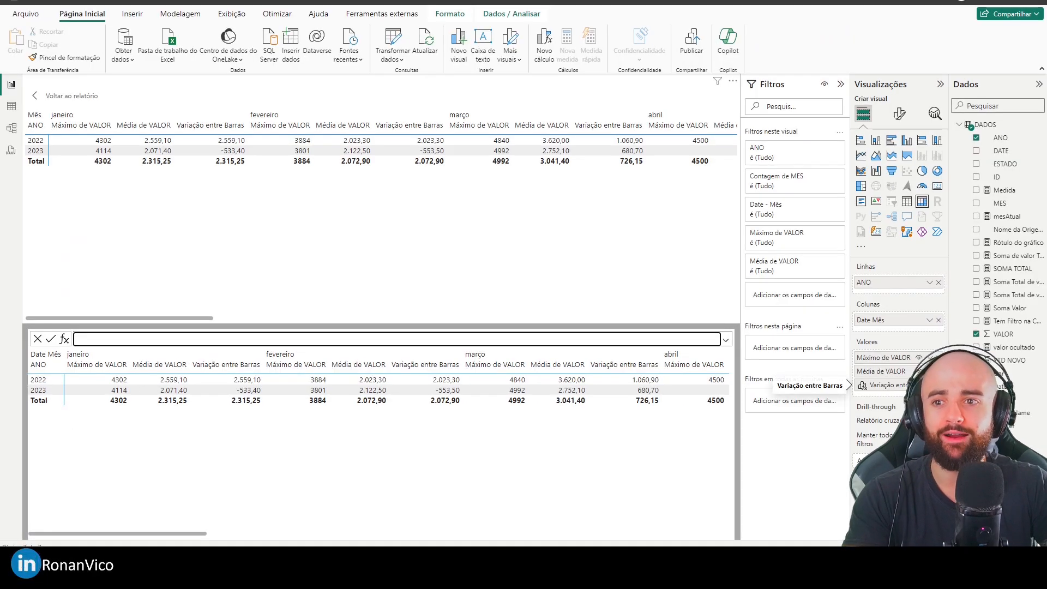
Remove the [Média de VALOR] minus term from Variação entre Barras, keeping only PREVIOUS([Média de VALOR],2,COLUMNS ROWS), and commit the formula
click(883, 385)
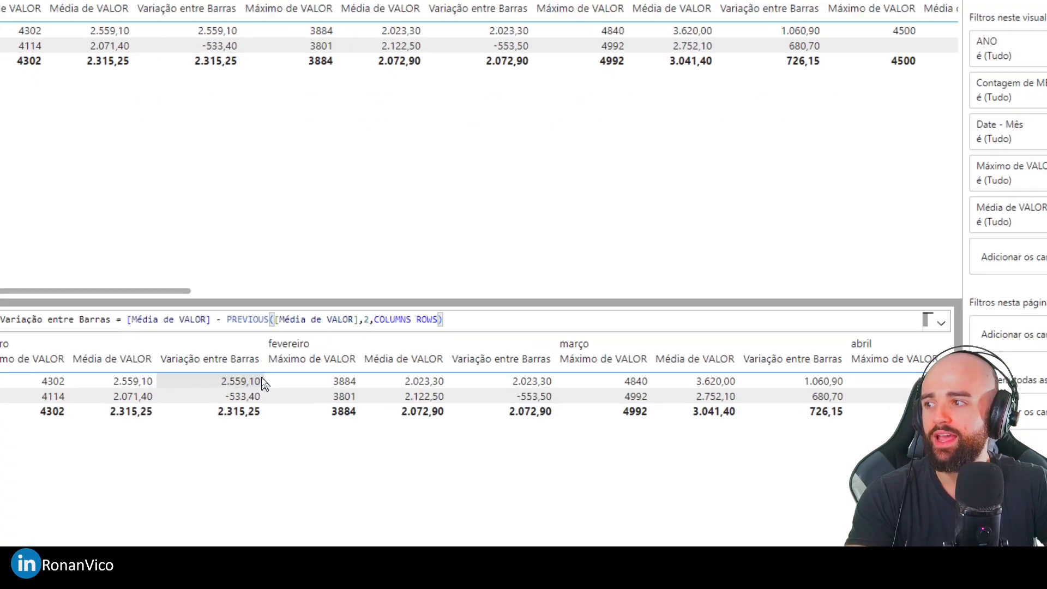
text(om)
drag(234, 337, 169, 338)
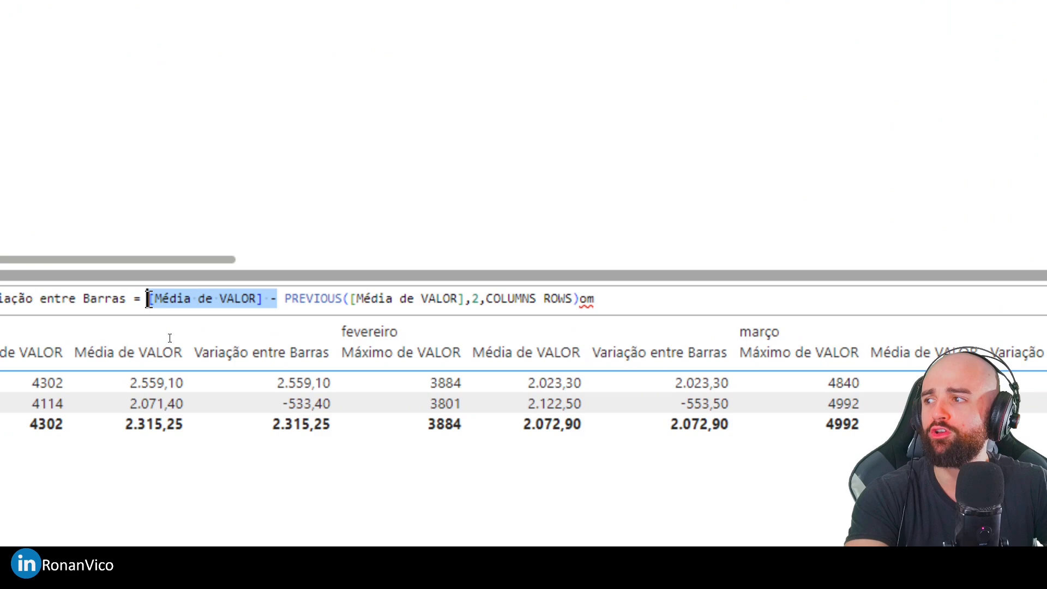
key(BackSpace)
drag(158, 303, 502, 304)
click(502, 304)
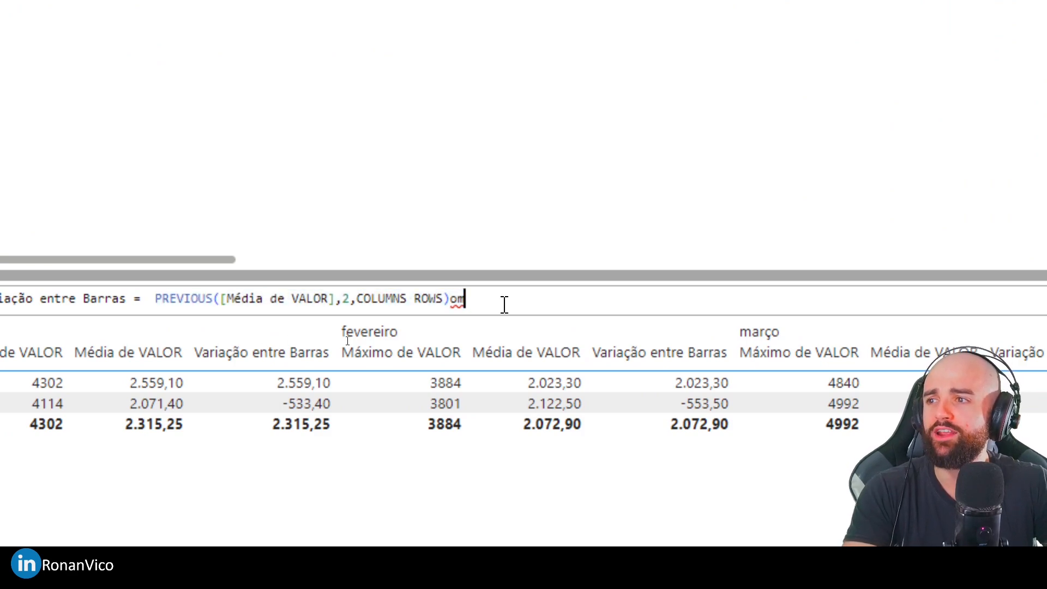
key(BackSpace)
key(BackSpace)
key(Return)
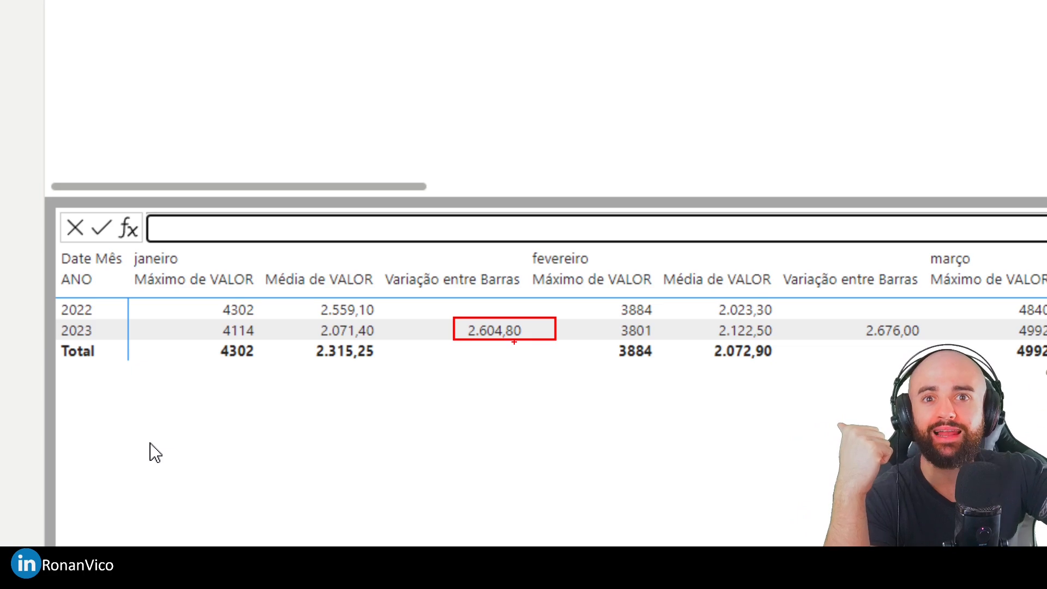
Compare the January 2023 result of Variação entre Barras with the November and December 2022 averages in the matrix
key(Escape)
key(ctrl+2)
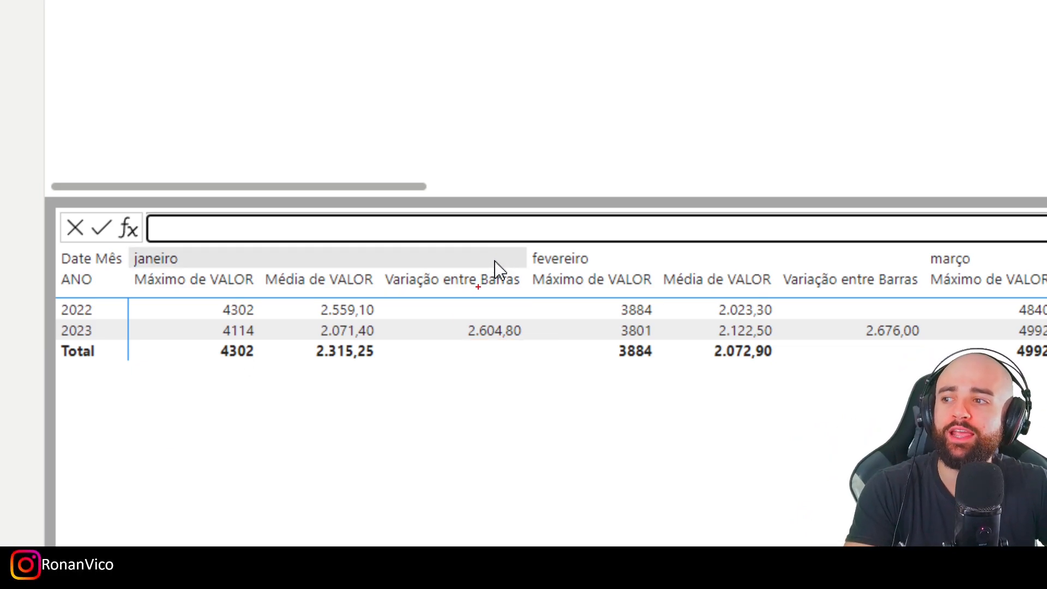
mouse_move(452, 328)
mouse_down()
mouse_move(332, 299)
mouse_move(175, 315)
mouse_up()
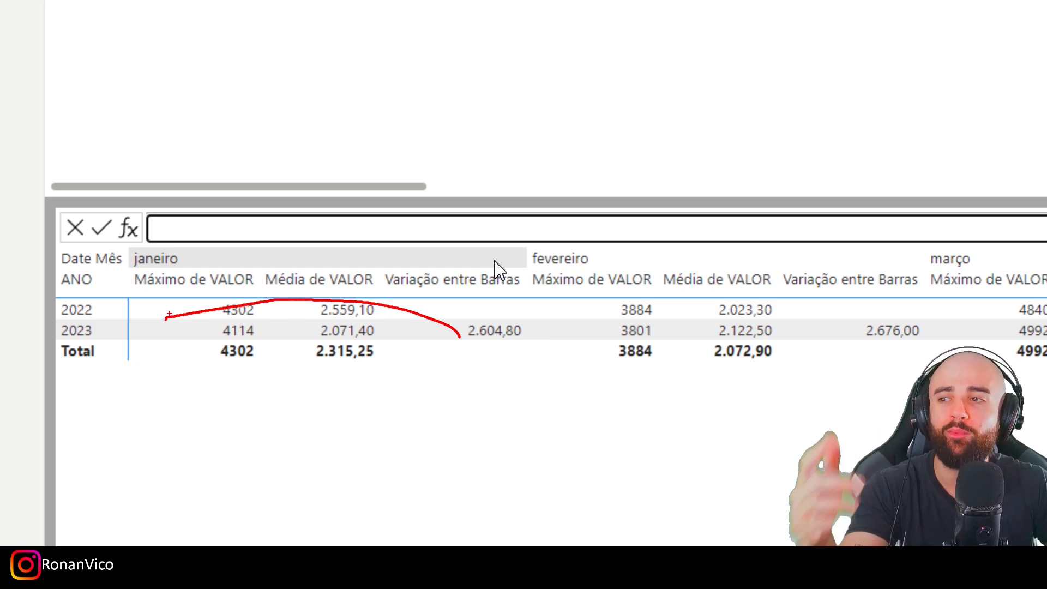
key(Escape)
drag(175, 539, 682, 538)
key(ctrl+1)
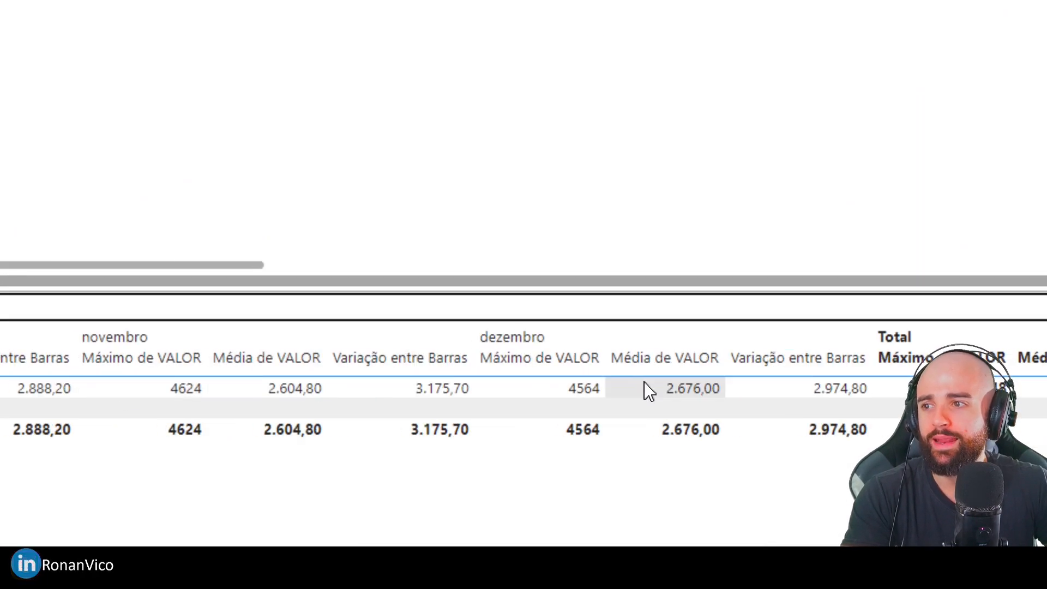
drag(473, 324, 548, 372)
mouse_move(507, 324)
mouse_down()
mouse_move(245, 267)
mouse_move(180, 303)
mouse_up()
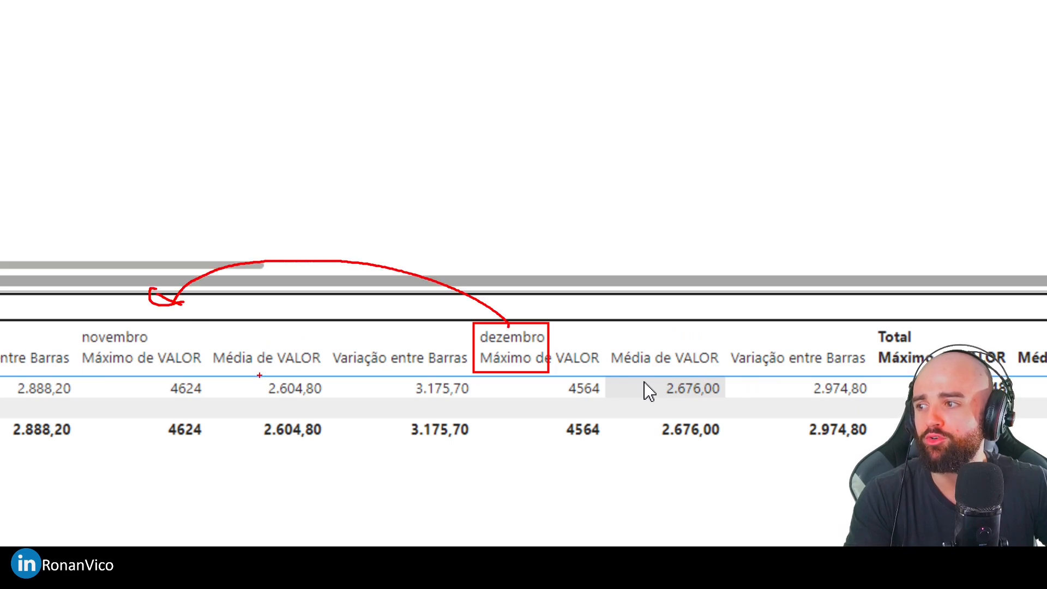
drag(246, 375, 330, 397)
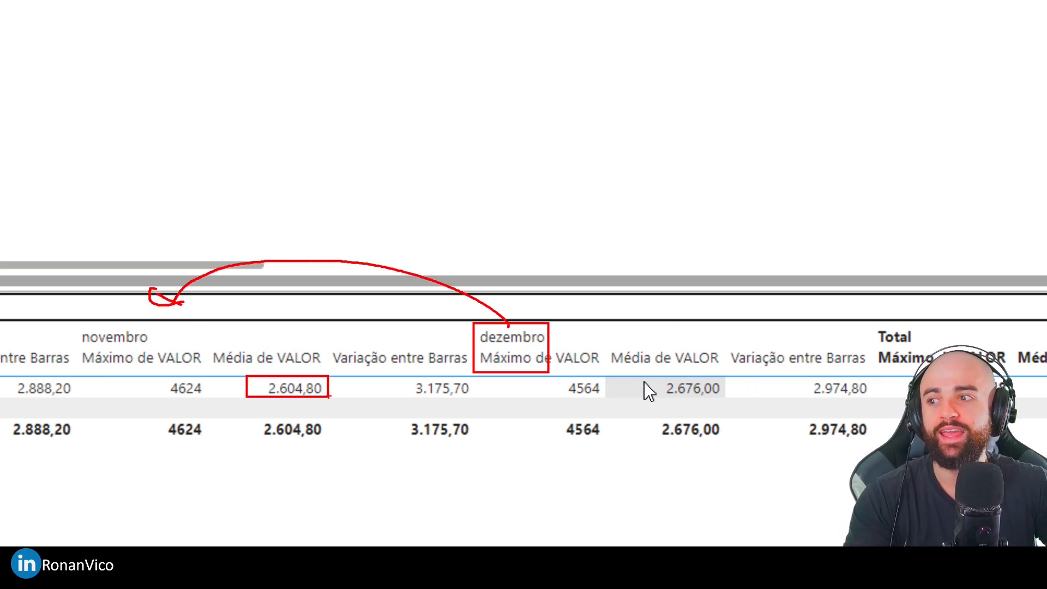
key(Escape)
drag(571, 533, 1, 500)
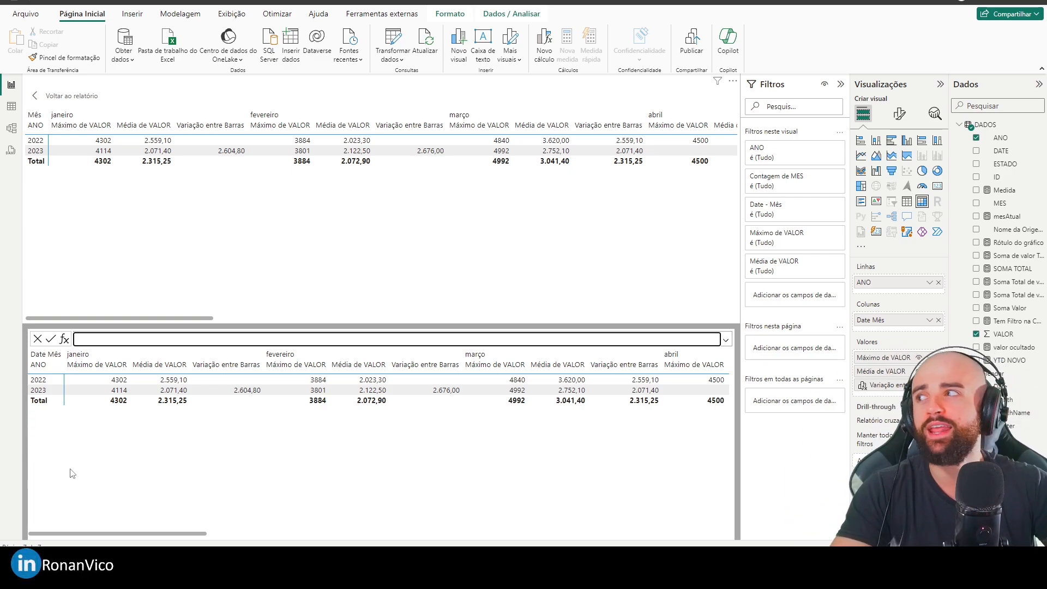
Return to the report page and sort the Soma de VALOR column chart by Variação comparado ao anterior
click(67, 97)
click(174, 204)
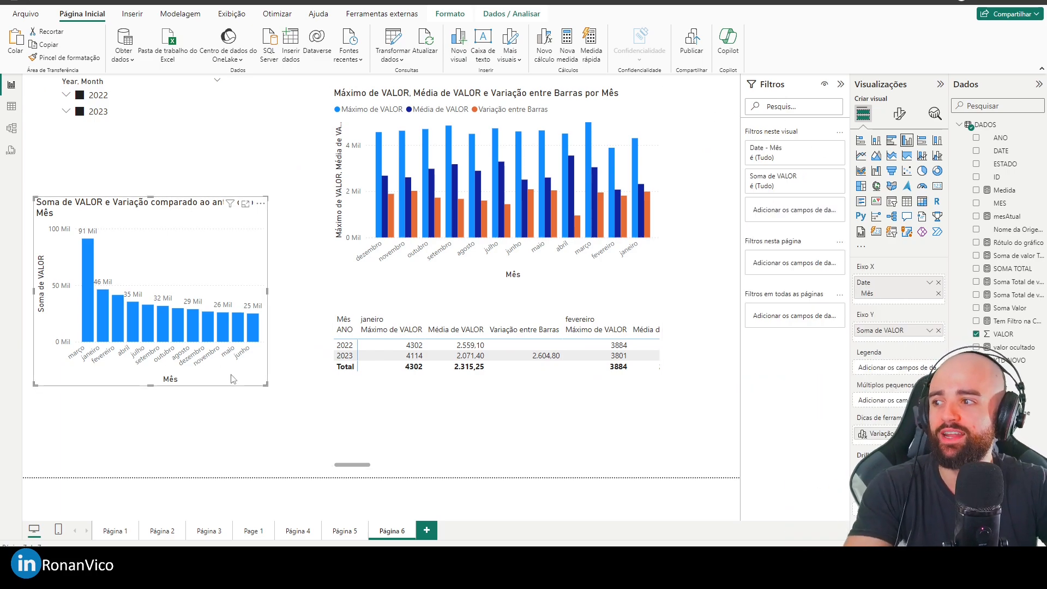
click(261, 203)
mouse_move(322, 281)
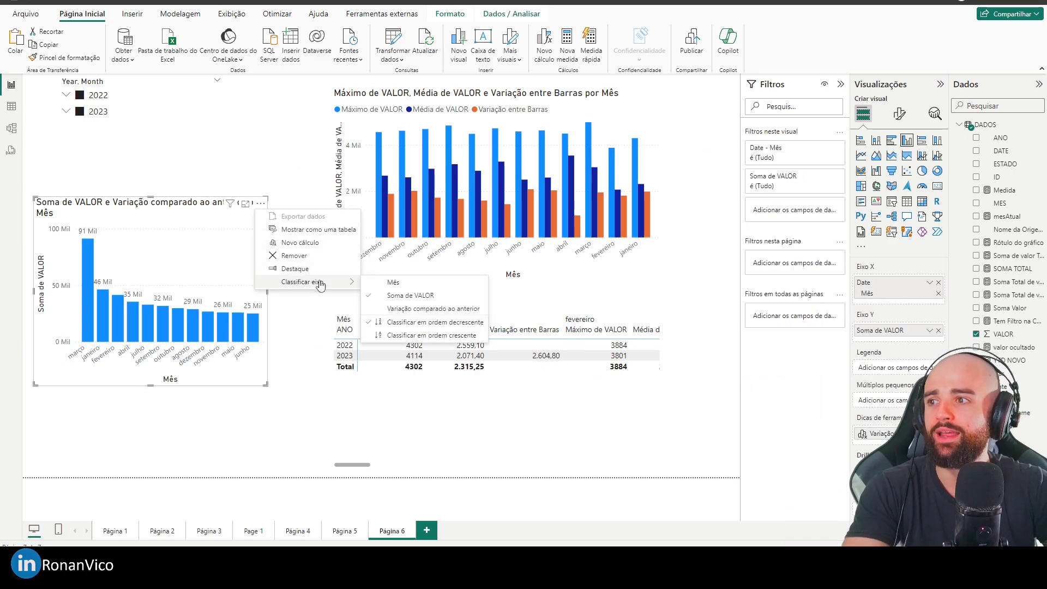
click(421, 309)
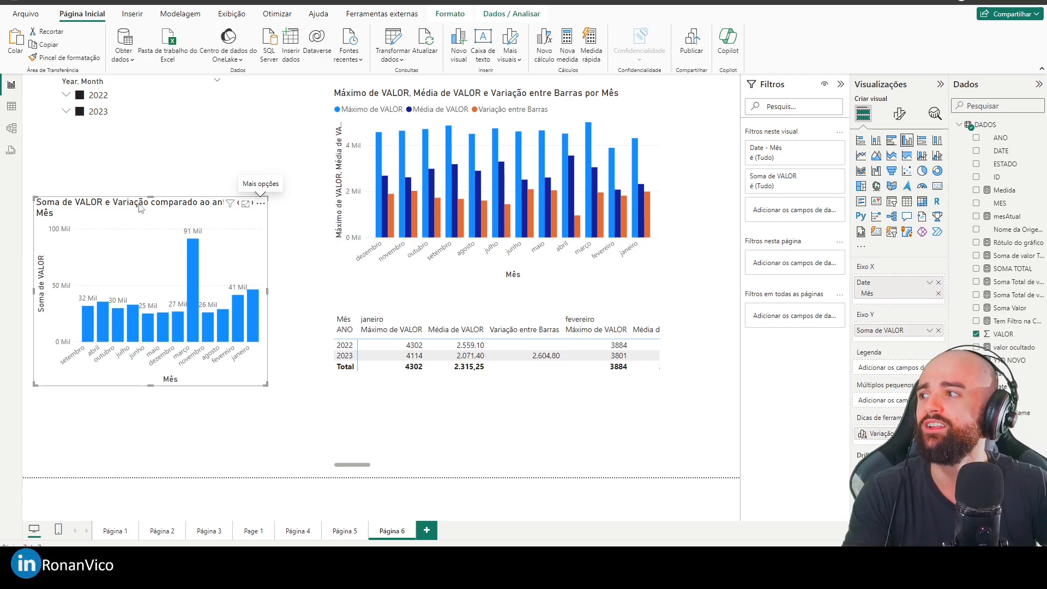
Reopen the matrix's Variação entre Barras formula and add a comma after COLUMNS ROWS to start the blanks argument of PREVIOUS
click(431, 431)
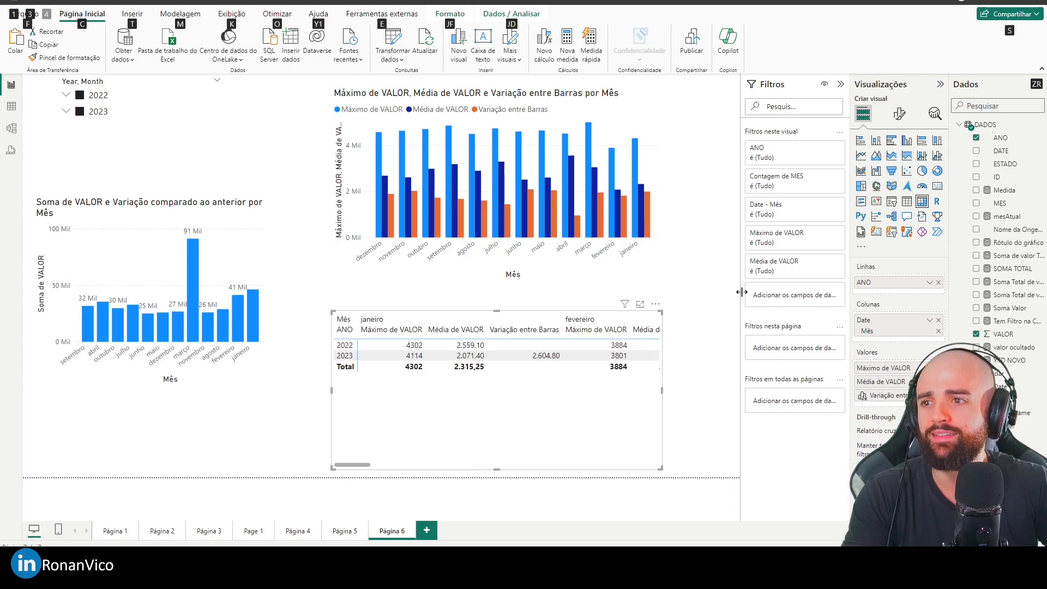
click(655, 304)
right_click(572, 407)
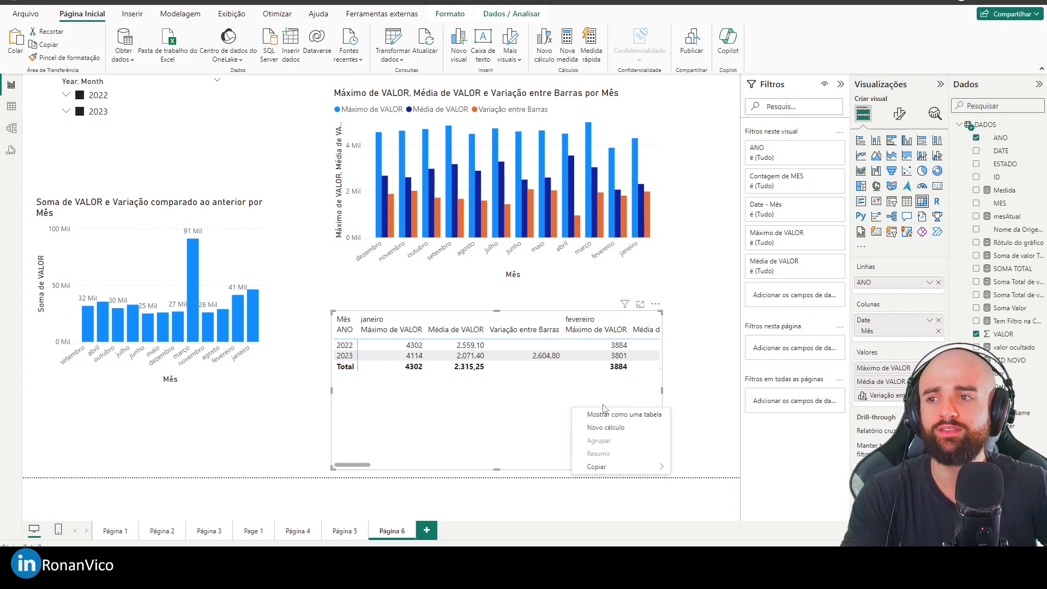
click(638, 428)
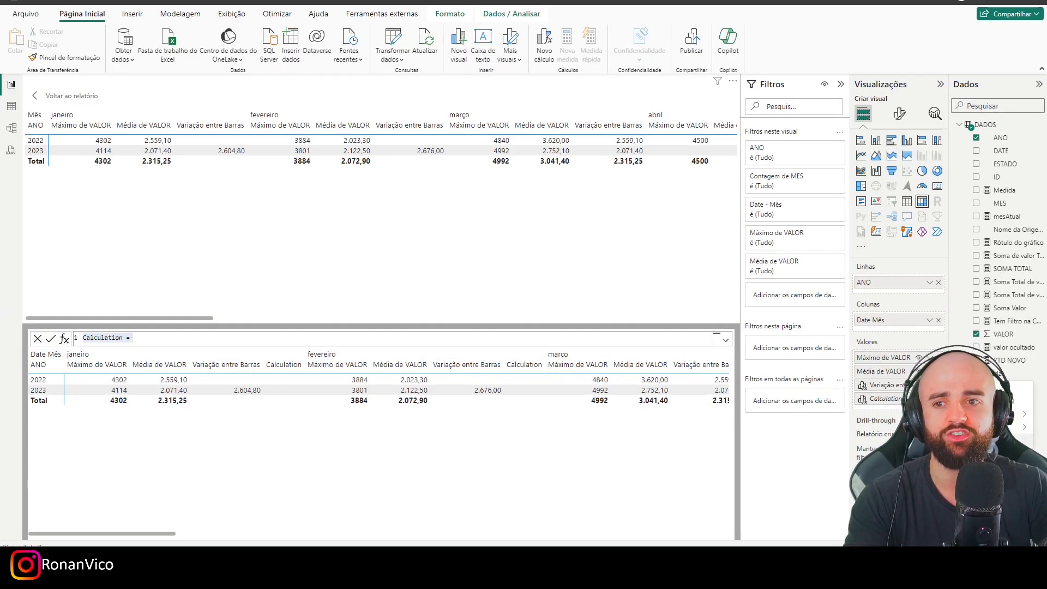
key(Escape)
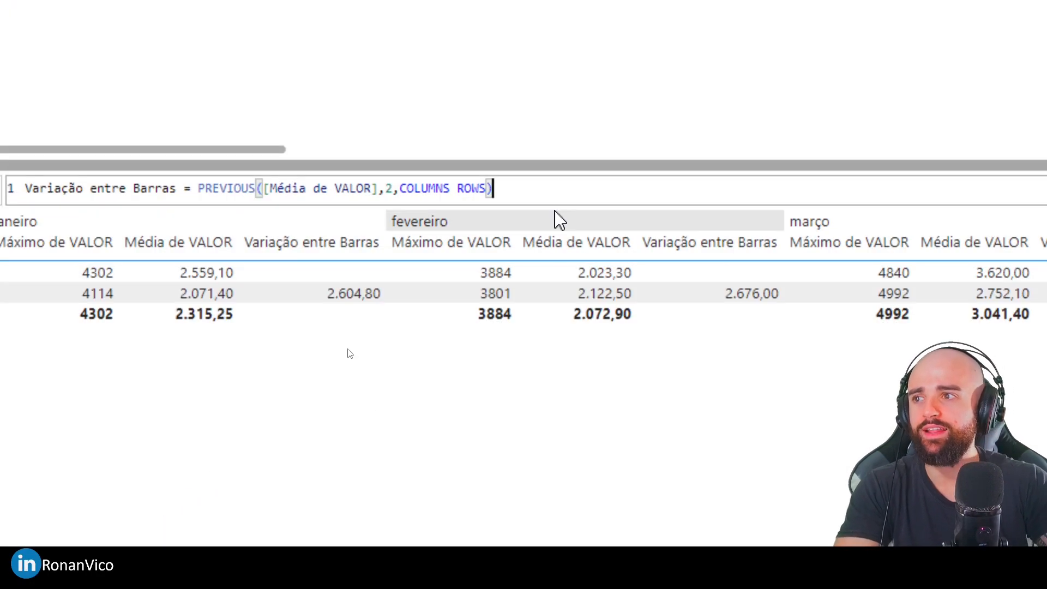
text(,)
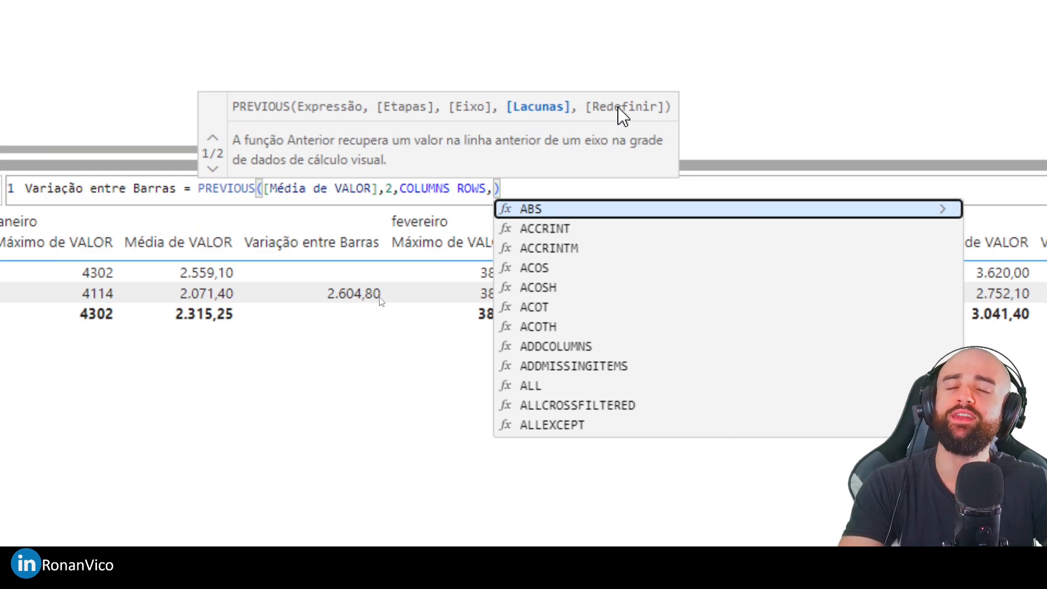